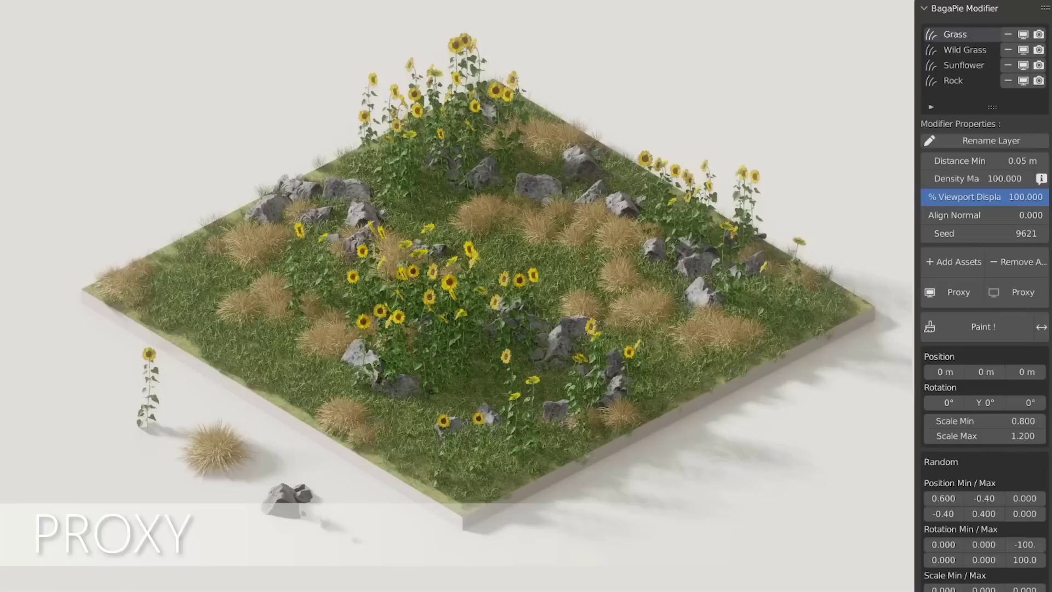
- Switch the Grass, Wild Grass, Sunflower and Rock scatter layers to proxy display
{"action": "left_click", "coordinate": [938, 287]}
{"action": "left_click", "coordinate": [979, 297]}
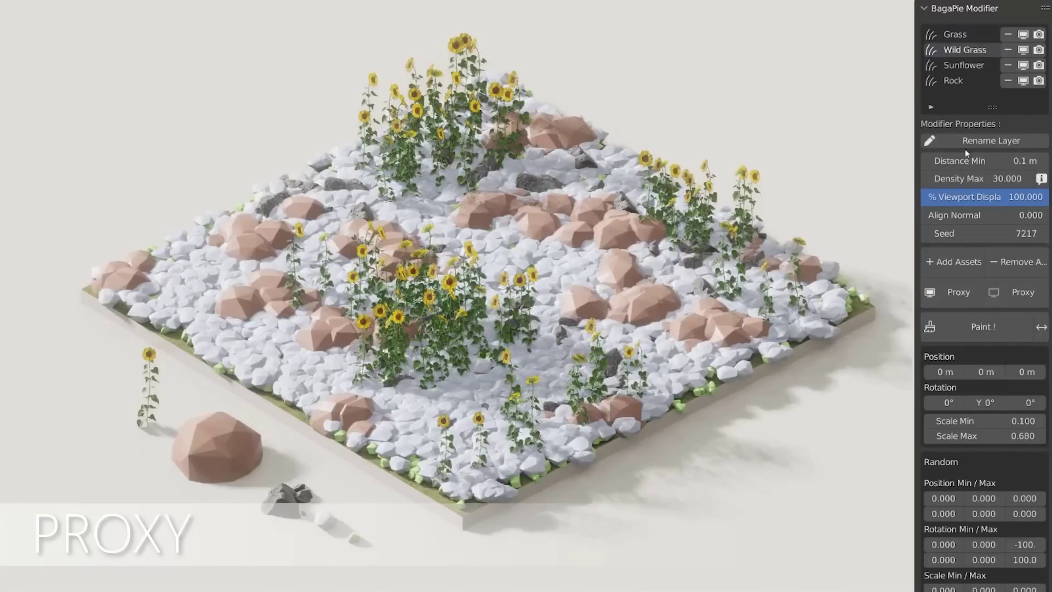
{"action": "left_click", "coordinate": [963, 67]}
{"action": "left_click", "coordinate": [967, 292]}
{"action": "left_click", "coordinate": [966, 79]}
{"action": "left_click", "coordinate": [958, 292]}
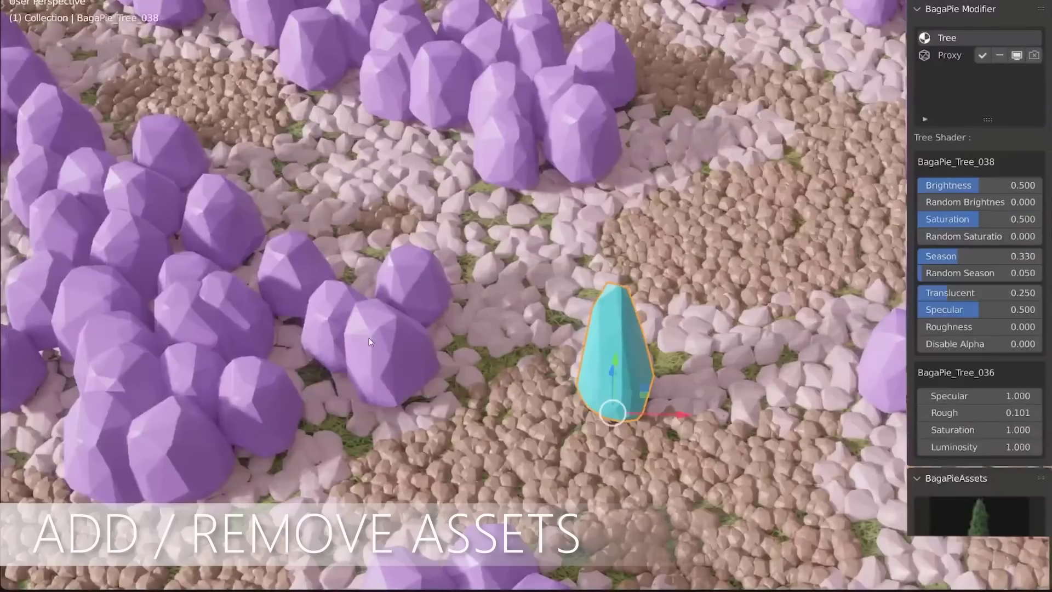
- Add the tree as an asset to the Grass scatter layer on the ground
{"action": "left_click", "coordinate": [370, 338], "text": "shift"}
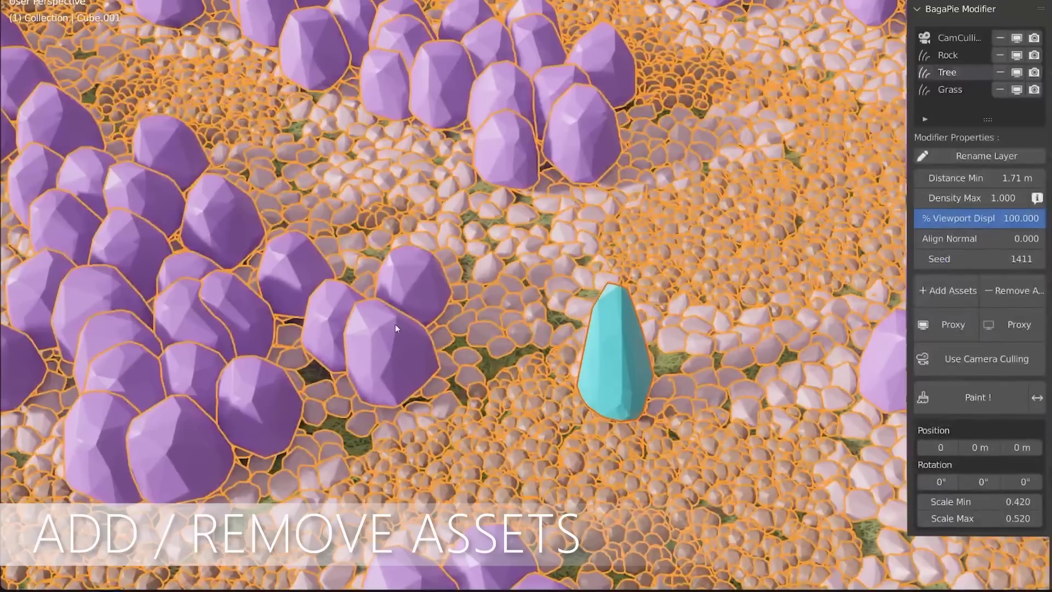
{"action": "left_click", "coordinate": [952, 294]}
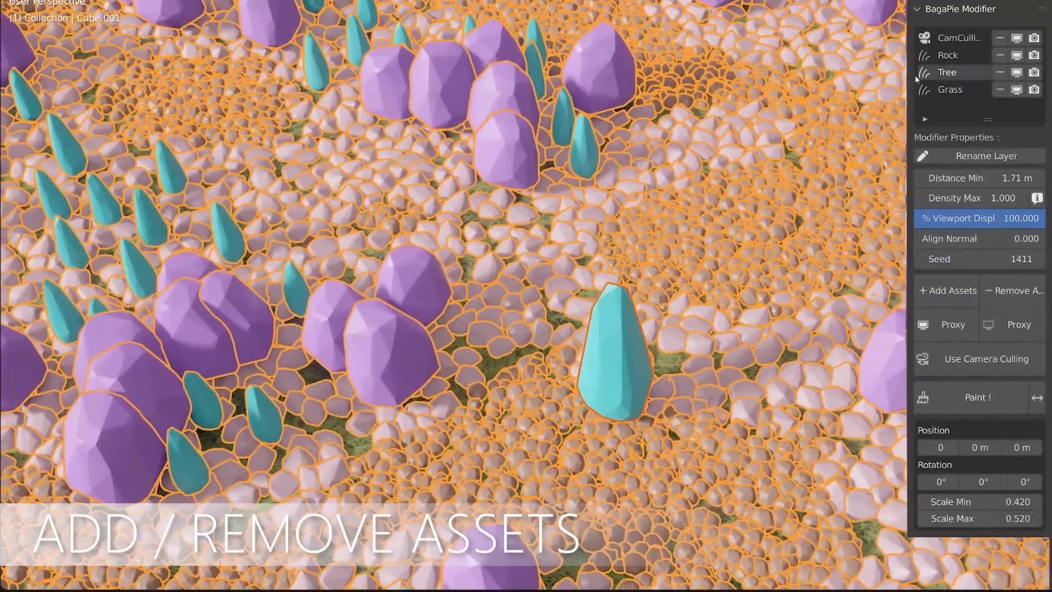
{"action": "left_click", "coordinate": [952, 90]}
{"action": "left_click", "coordinate": [952, 292]}
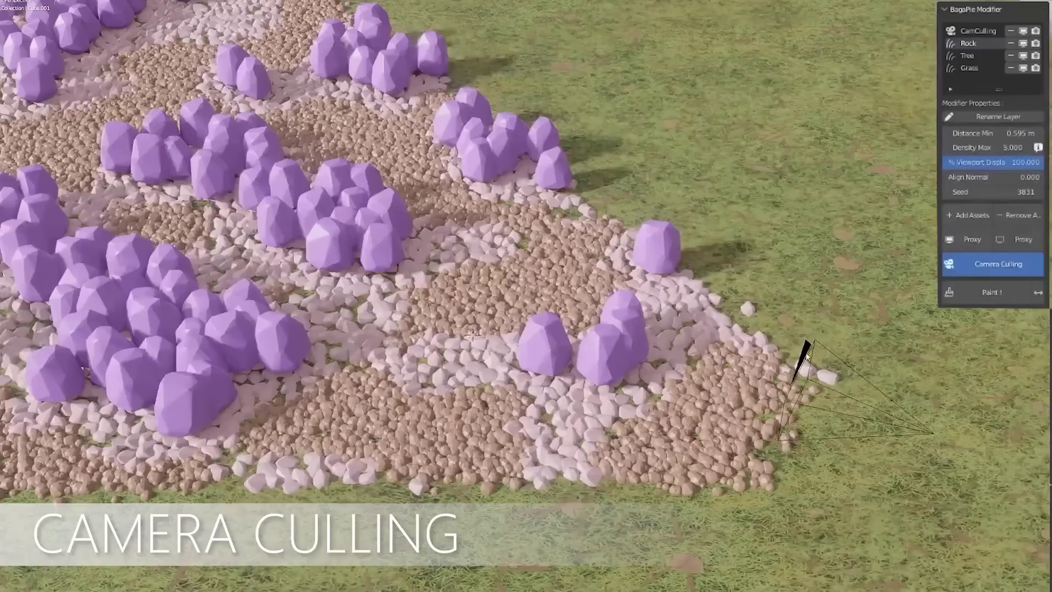
- Rotate the culling camera so the scatter follows its view
{"action": "left_click", "coordinate": [806, 357]}
{"action": "key", "text": "r"}
{"action": "key", "text": "r"}
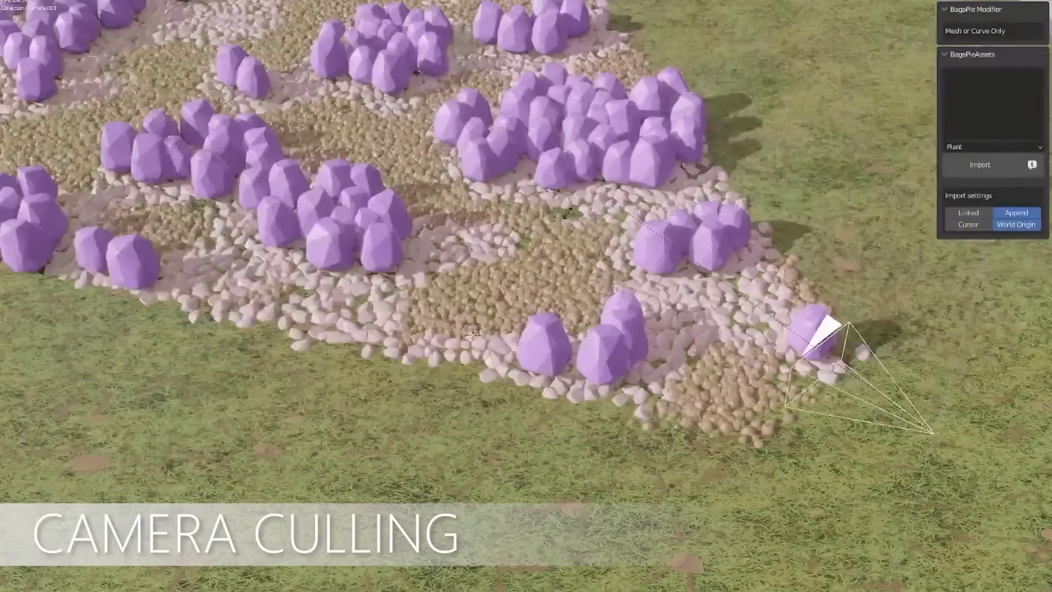
{"action": "left_click", "coordinate": [771, 371]}
- Vary the scatter texture offset, settling it back at -0.070
{"action": "scroll", "coordinate": [472, 335], "scroll_direction": "down", "scroll_amount": 5}
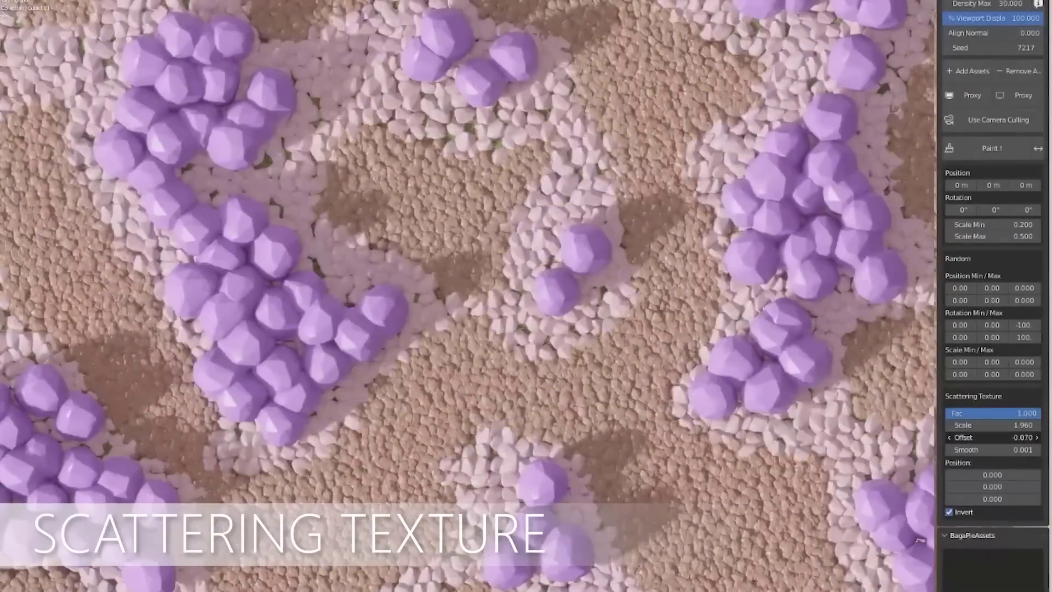
{"action": "mouse_move", "coordinate": [992, 437]}
{"action": "left_mouse_down"}
{"action": "mouse_move", "coordinate": [978, 437]}
{"action": "mouse_move", "coordinate": [992, 437]}
{"action": "left_mouse_up"}
{"action": "left_click_drag", "start_coordinate": [992, 499], "coordinate": [994, 499]}
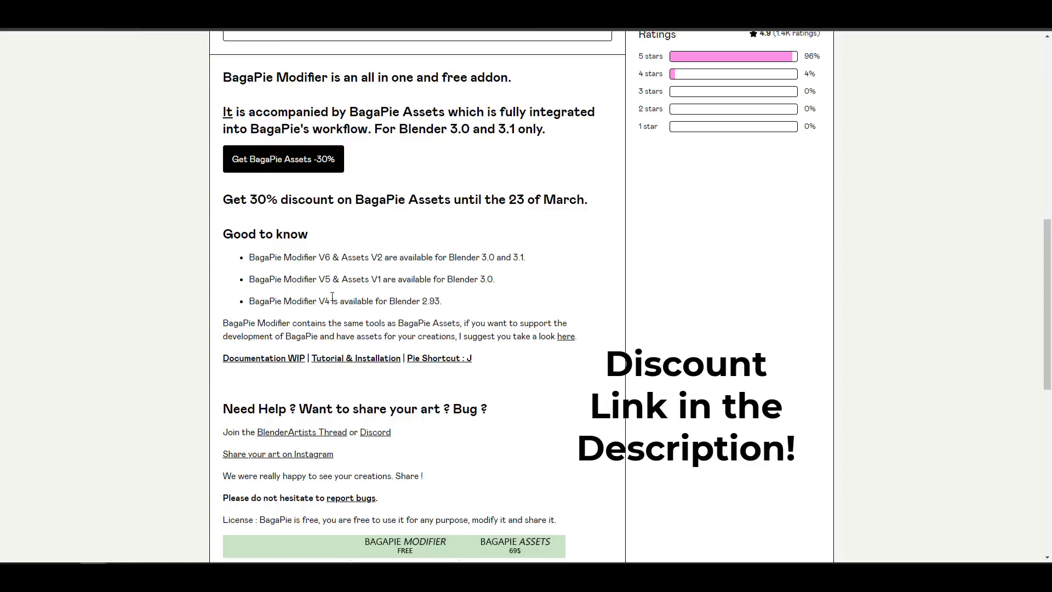
- Scroll the Gumroad page back up to the BagaPie Modifier title and purchase box
{"action": "scroll", "coordinate": [332, 296], "scroll_direction": "up", "scroll_amount": 3}
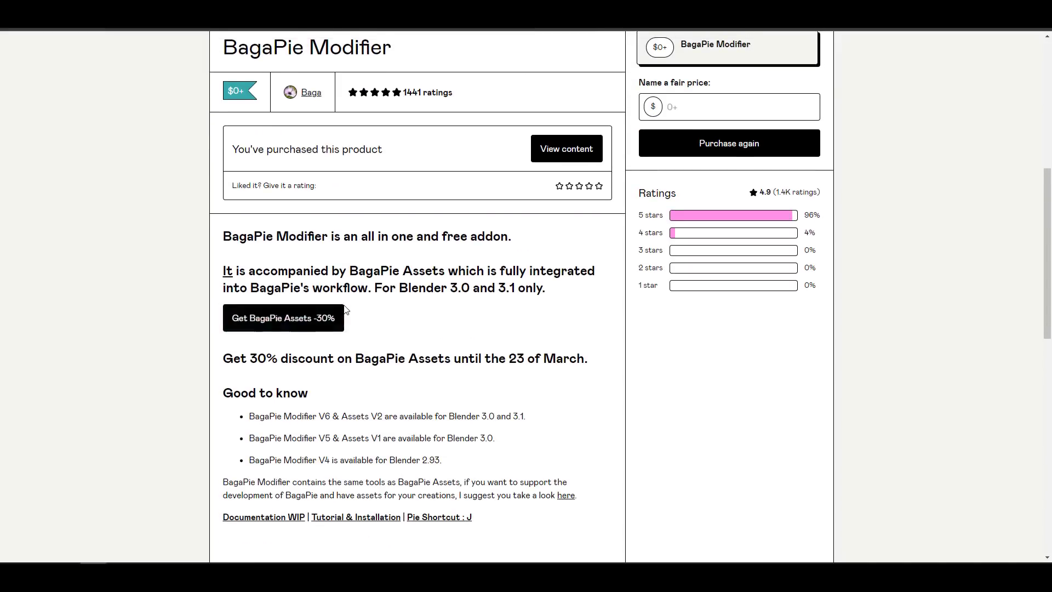
{"action": "scroll", "coordinate": [429, 353], "scroll_direction": "up", "scroll_amount": 6}
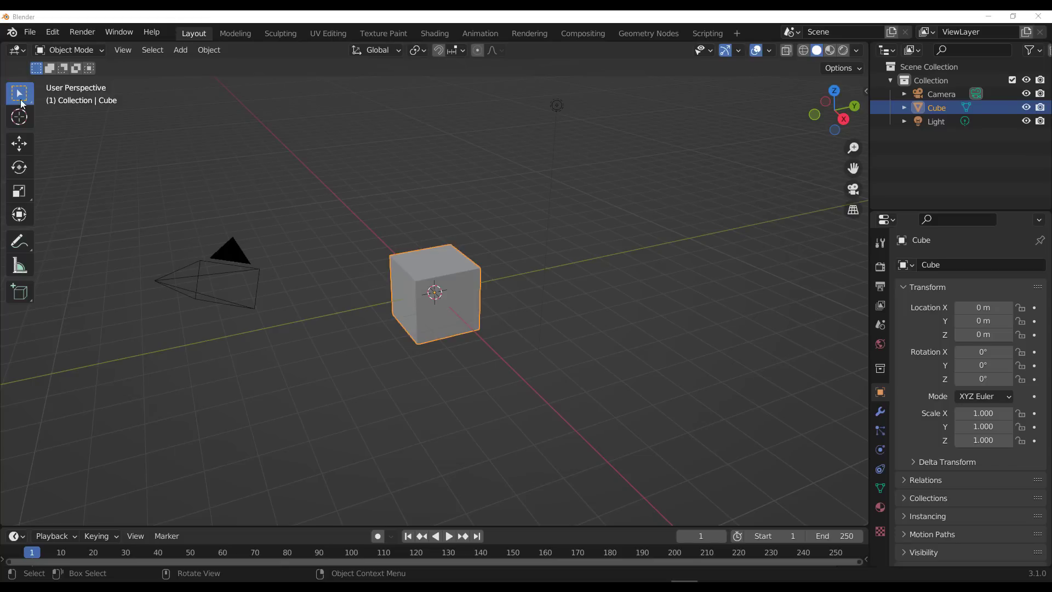
{"action": "left_click", "coordinate": [328, 201]}
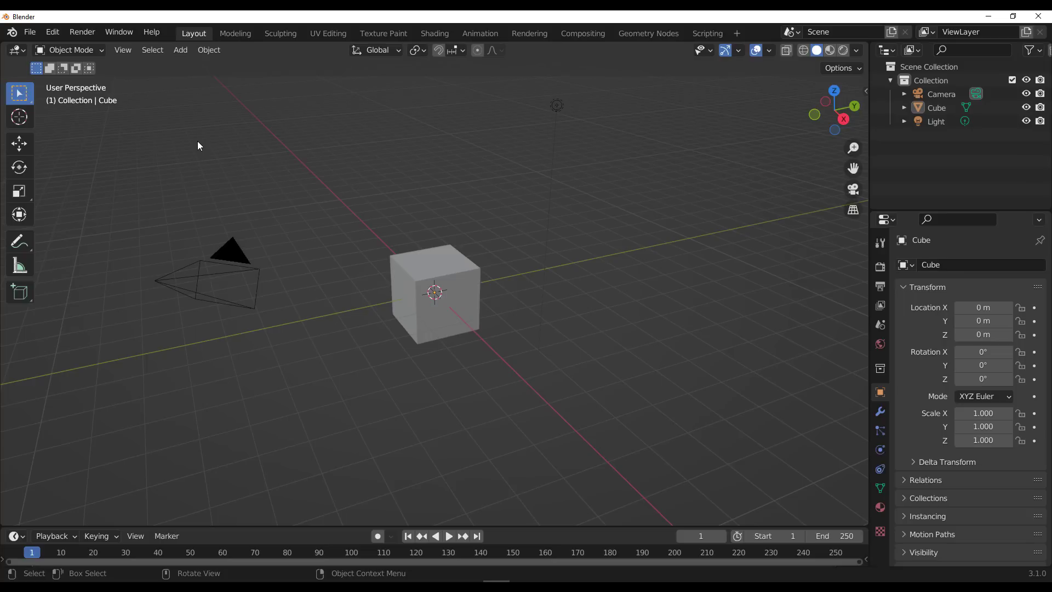
{"action": "key", "text": "n"}
{"action": "left_click", "coordinate": [857, 438]}
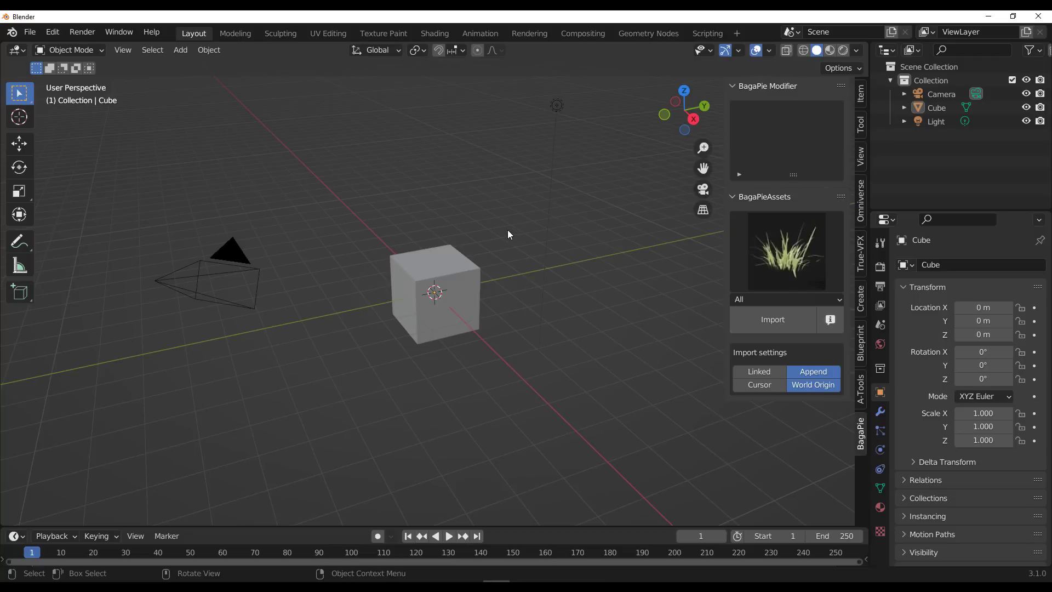
{"action": "key", "text": "n"}
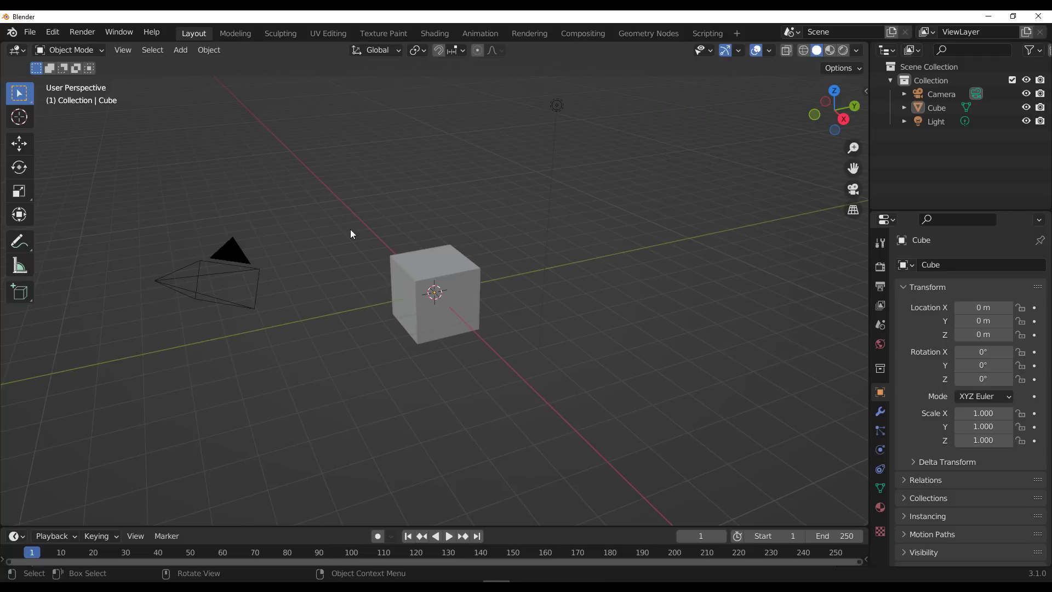
{"action": "key", "text": "j"}
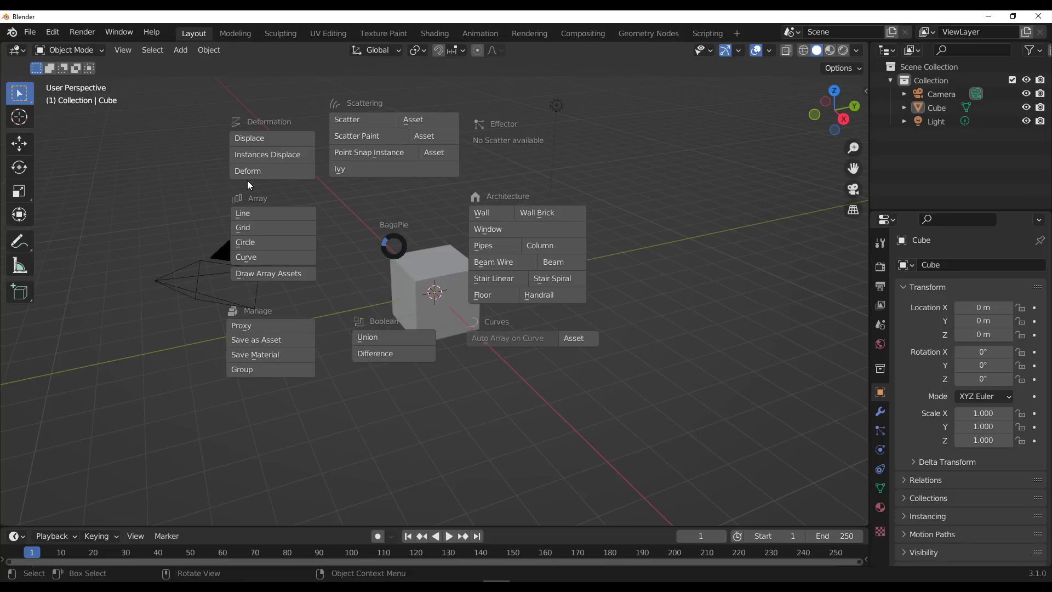
{"action": "left_click", "coordinate": [394, 247]}
{"action": "left_click", "coordinate": [443, 259]}
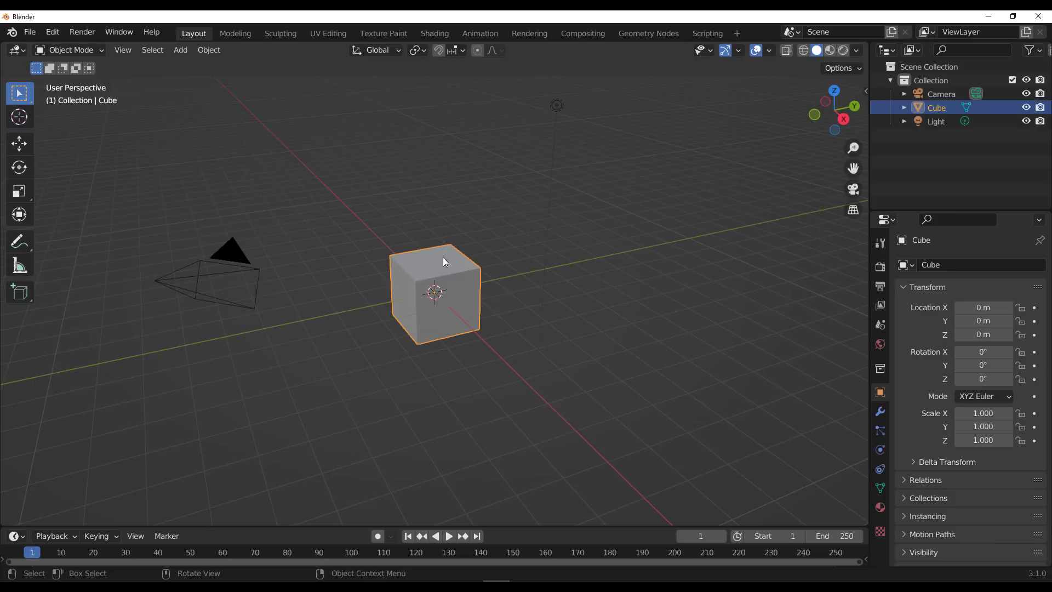
- Replace the cube with a grid mesh scaled up about 30 times
{"action": "key", "text": "Delete"}
{"action": "key", "text": "shift+a"}
{"action": "mouse_move", "coordinate": [419, 257]}
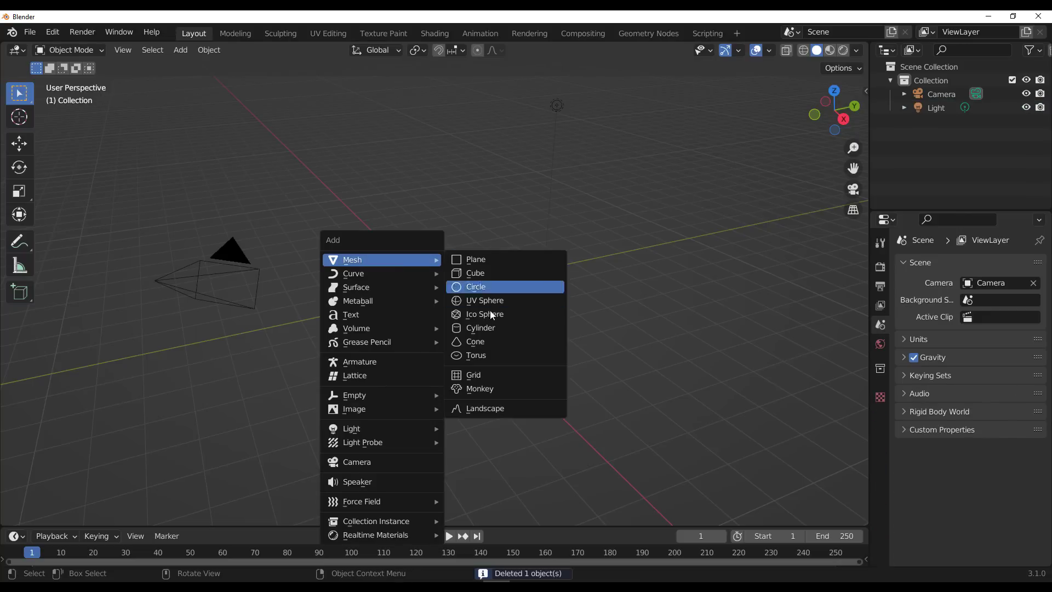
{"action": "left_click", "coordinate": [482, 375]}
{"action": "key", "text": "s"}
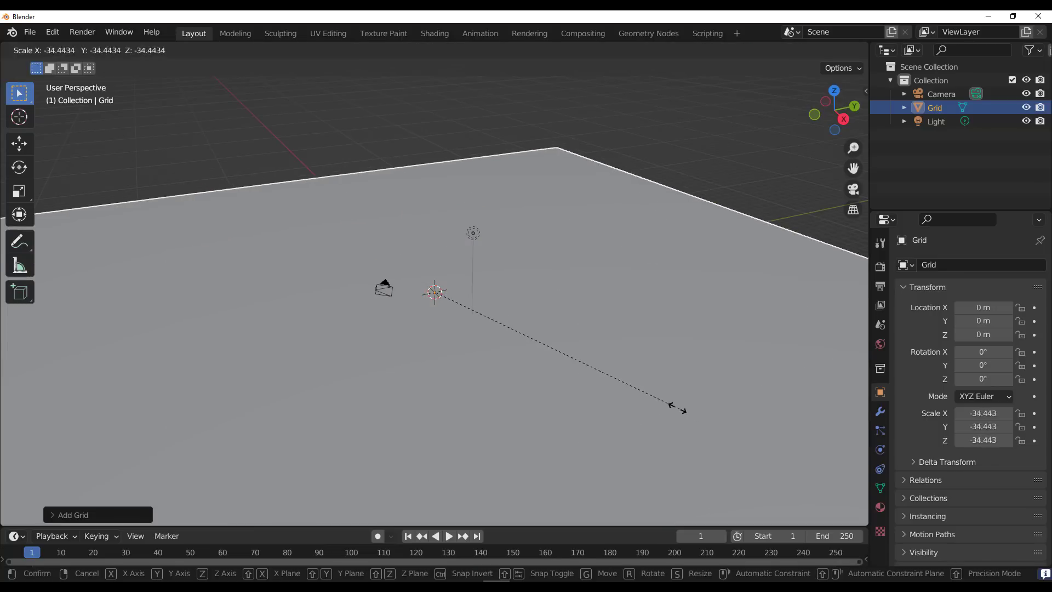
{"action": "left_click", "coordinate": [649, 393]}
{"action": "scroll", "coordinate": [553, 339], "scroll_direction": "down", "scroll_amount": 4}
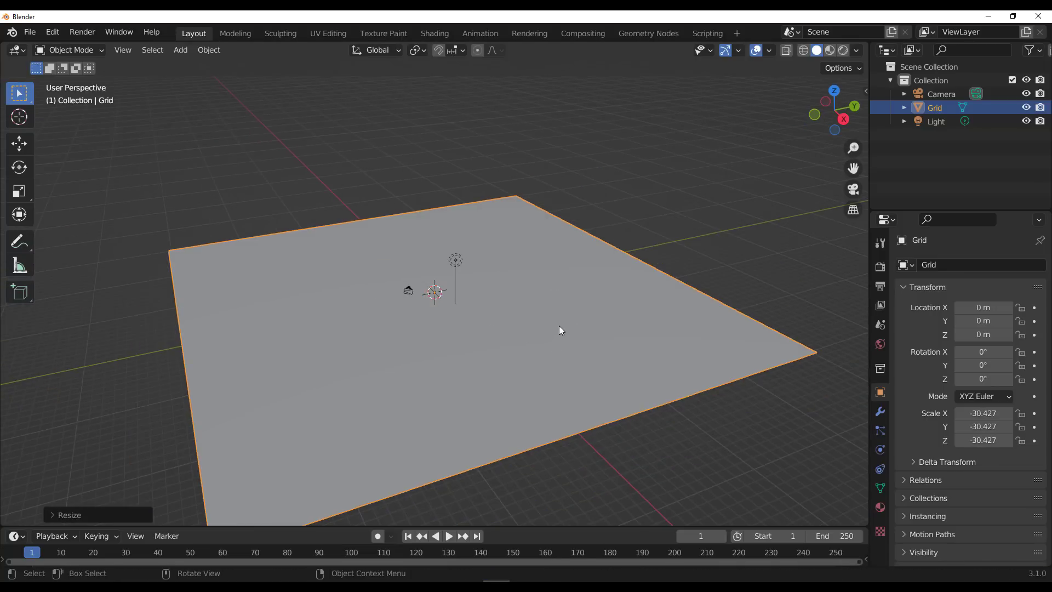
- Subdivide the grid twice in edit mode
{"action": "key", "text": "Tab"}
{"action": "right_click", "coordinate": [448, 235]}
{"action": "left_click", "coordinate": [448, 235]}
{"action": "right_click", "coordinate": [448, 235]}
{"action": "left_click", "coordinate": [448, 235]}
{"action": "key", "text": "Tab"}
{"action": "scroll", "coordinate": [555, 205], "scroll_direction": "up", "scroll_amount": 2}
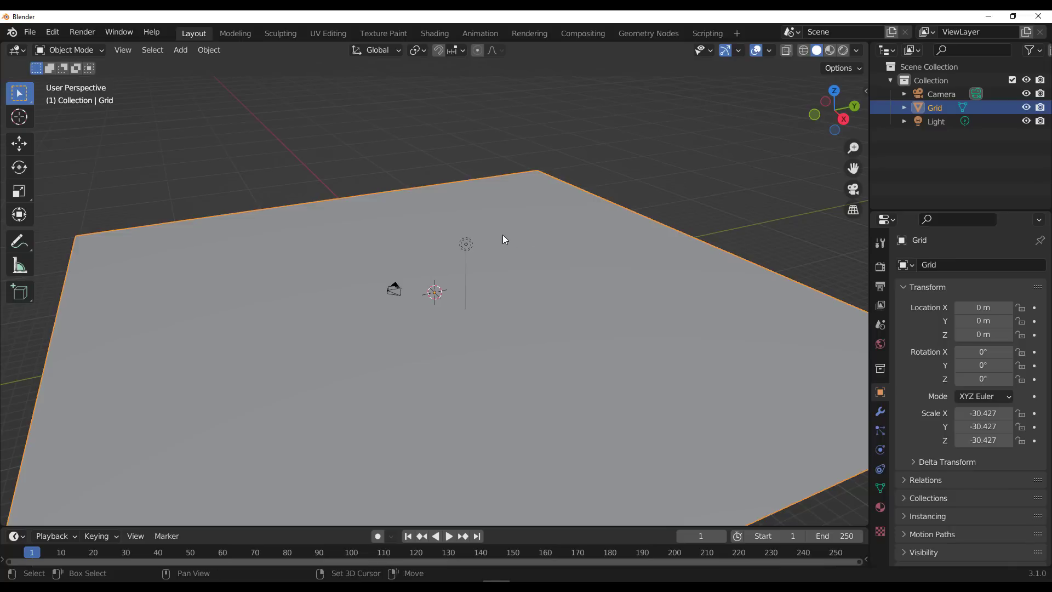
- Add a Suzanne monkey head and select it with the grid floor active
{"action": "key", "text": "shift+a"}
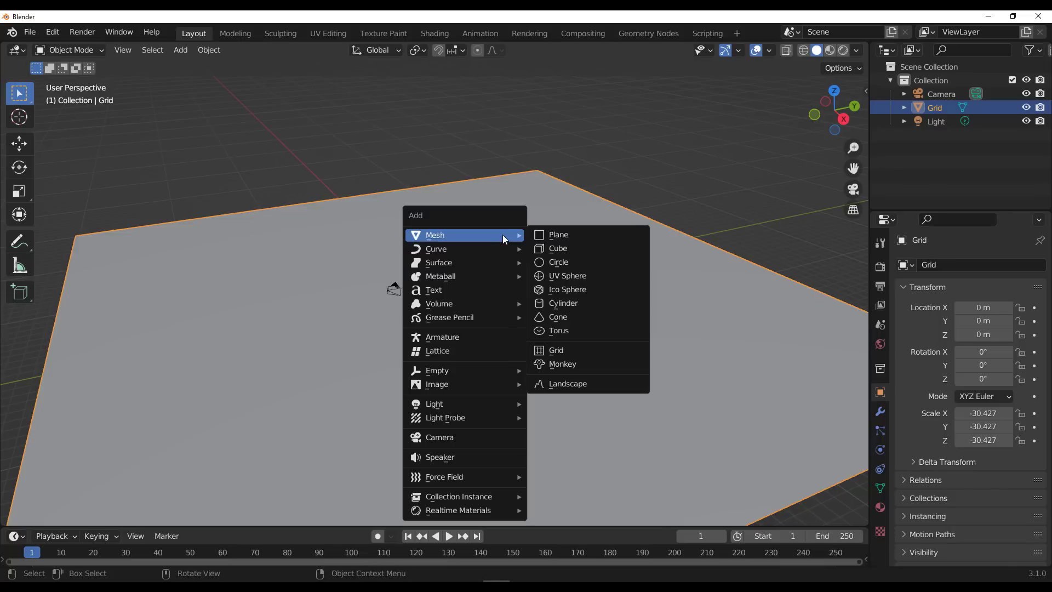
{"action": "left_click", "coordinate": [563, 366]}
{"action": "middle_click_drag", "start_coordinate": [563, 366], "coordinate": [308, 470]}
{"action": "scroll", "coordinate": [510, 221], "scroll_direction": "up", "scroll_amount": 3}
{"action": "left_click", "coordinate": [564, 206]}
{"action": "left_click", "coordinate": [447, 294]}
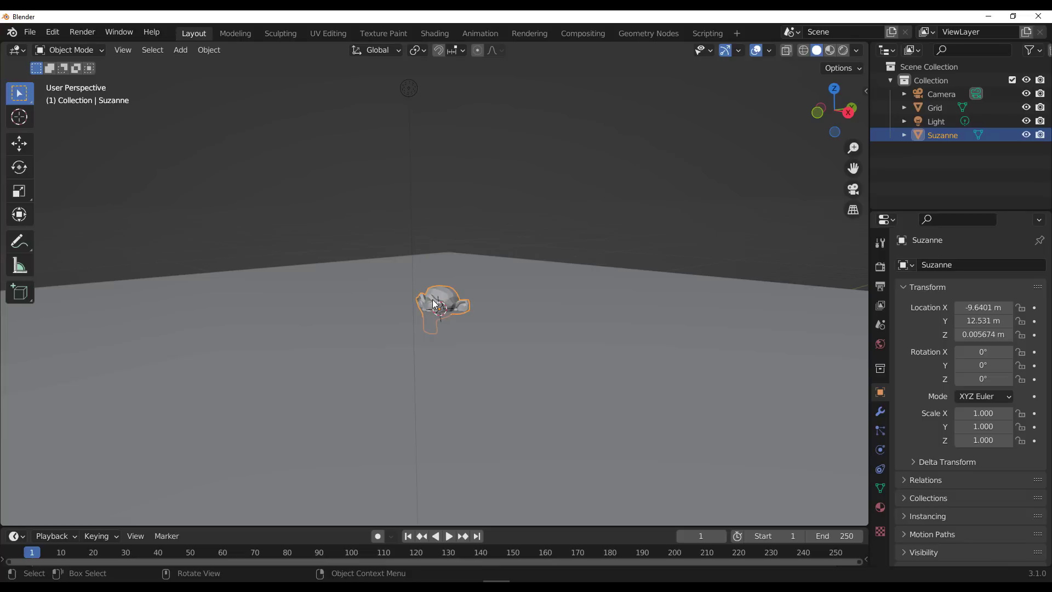
{"action": "left_click", "coordinate": [569, 294], "text": "shift"}
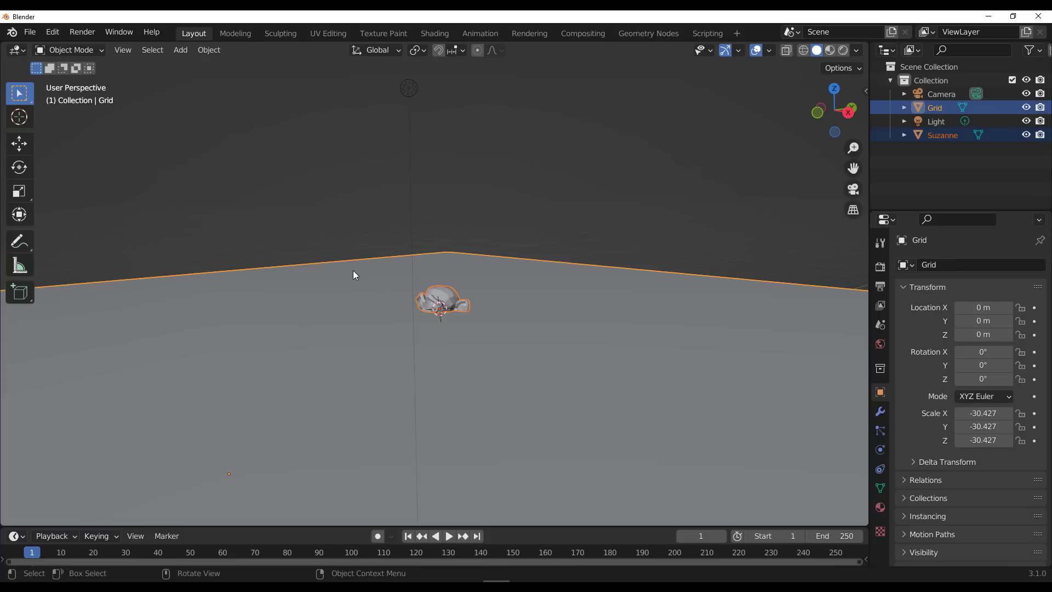
{"action": "key", "text": "j"}
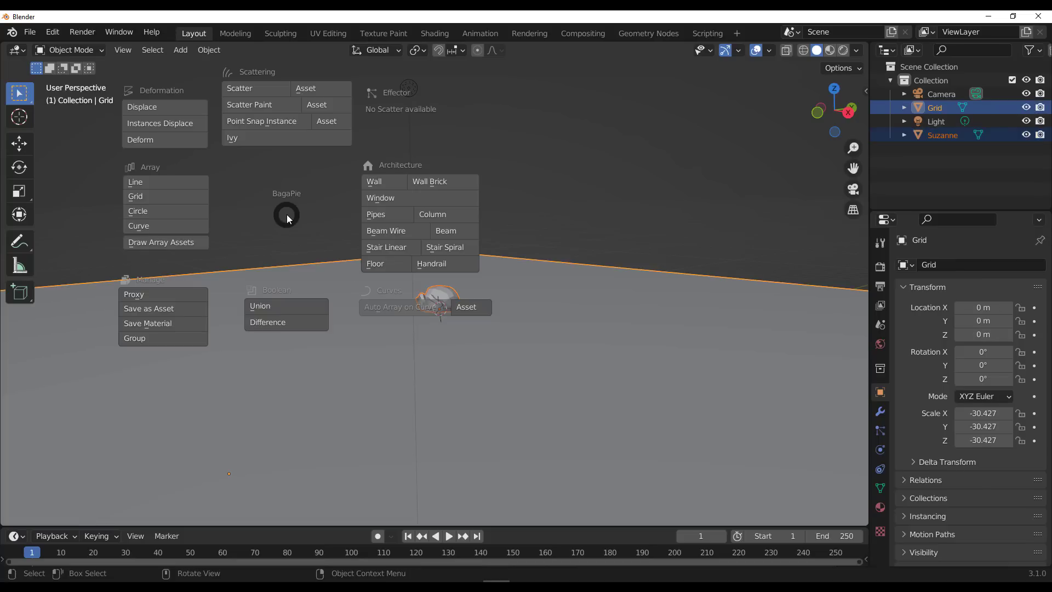
- Scatter Suzanne copies across the grid from the J pie menu and show the BagaPie sidebar
{"action": "left_click", "coordinate": [231, 87]}
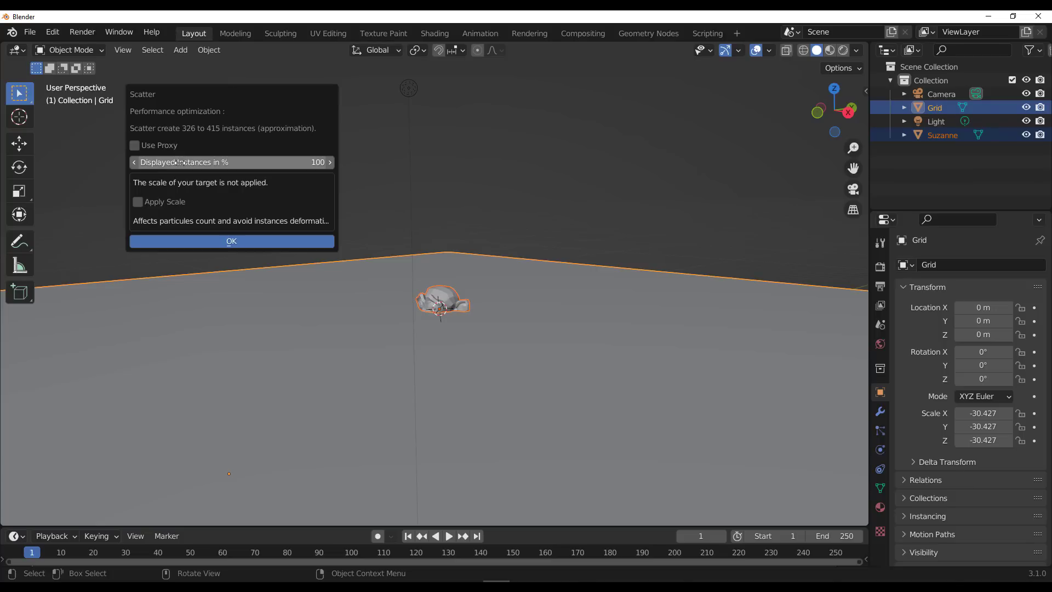
{"action": "left_click", "coordinate": [255, 242]}
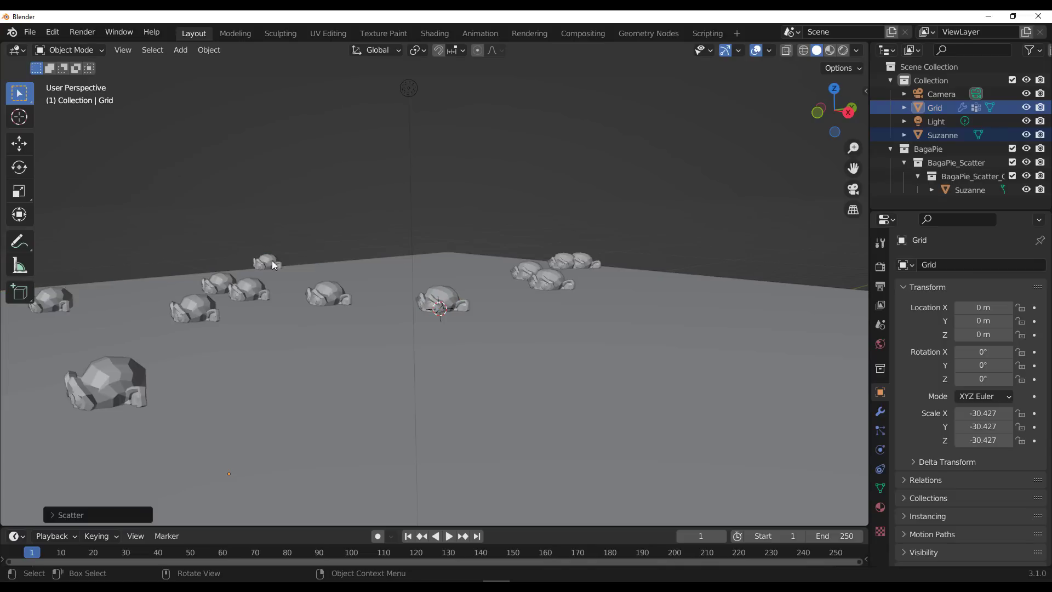
{"action": "scroll", "coordinate": [451, 303], "scroll_direction": "down", "scroll_amount": 4}
{"action": "scroll", "coordinate": [452, 304], "scroll_direction": "down", "scroll_amount": 4}
{"action": "middle_click_drag", "start_coordinate": [451, 304], "coordinate": [274, 310]}
{"action": "scroll", "coordinate": [428, 340], "scroll_direction": "up", "scroll_amount": 4}
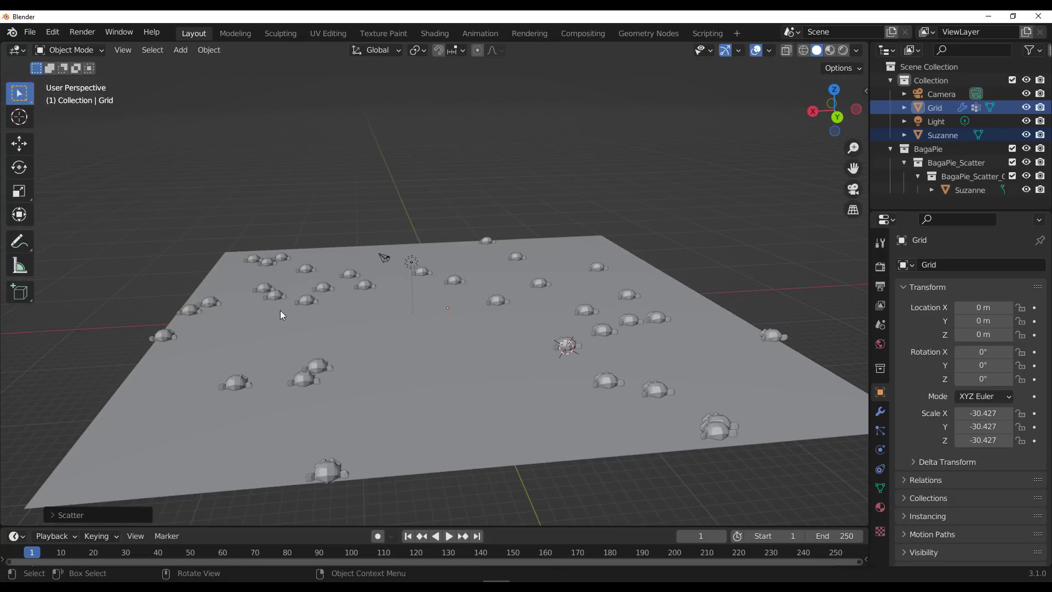
{"action": "key", "text": "n"}
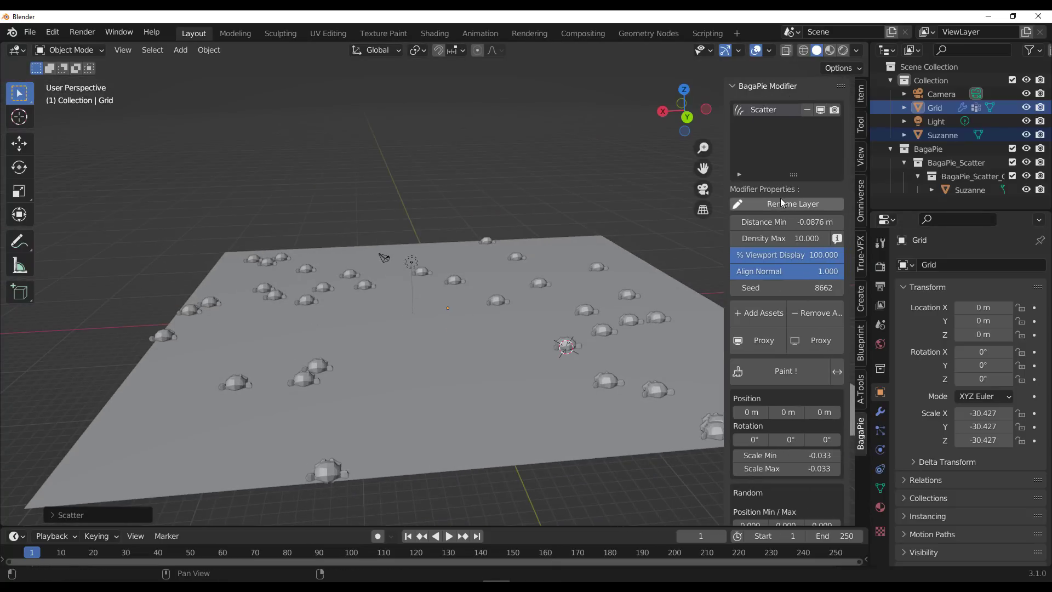
- Raise the scatter's Density Max to 125.8, keeping the display at 100
{"action": "left_click_drag", "start_coordinate": [788, 239], "coordinate": [814, 255]}
{"action": "scroll", "coordinate": [477, 309], "scroll_direction": "down", "scroll_amount": 5}
{"action": "middle_click_drag", "start_coordinate": [471, 307], "coordinate": [426, 265]}
{"action": "scroll", "coordinate": [576, 297], "scroll_direction": "up", "scroll_amount": 1}
- Add a cone to the right of the grid
{"action": "right_click", "coordinate": [458, 284], "text": "shift"}
{"action": "key", "text": "shift+a"}
{"action": "left_click", "coordinate": [488, 293]}
{"action": "scroll", "coordinate": [489, 294], "scroll_direction": "down", "scroll_amount": 2}
{"action": "scroll", "coordinate": [491, 295], "scroll_direction": "up", "scroll_amount": 6}
{"action": "middle_click_drag", "start_coordinate": [491, 298], "coordinate": [572, 339]}
- Try scattering the cone onto the grid as a new layer, then undo it
{"action": "left_click", "coordinate": [639, 318]}
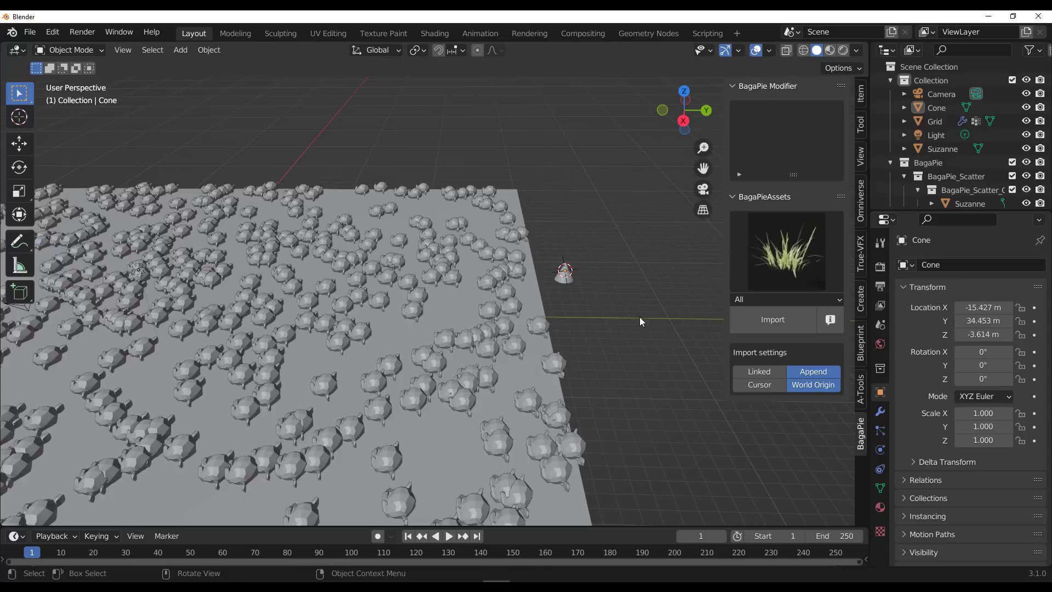
{"action": "left_click", "coordinate": [570, 279]}
{"action": "left_click", "coordinate": [471, 299], "text": "shift"}
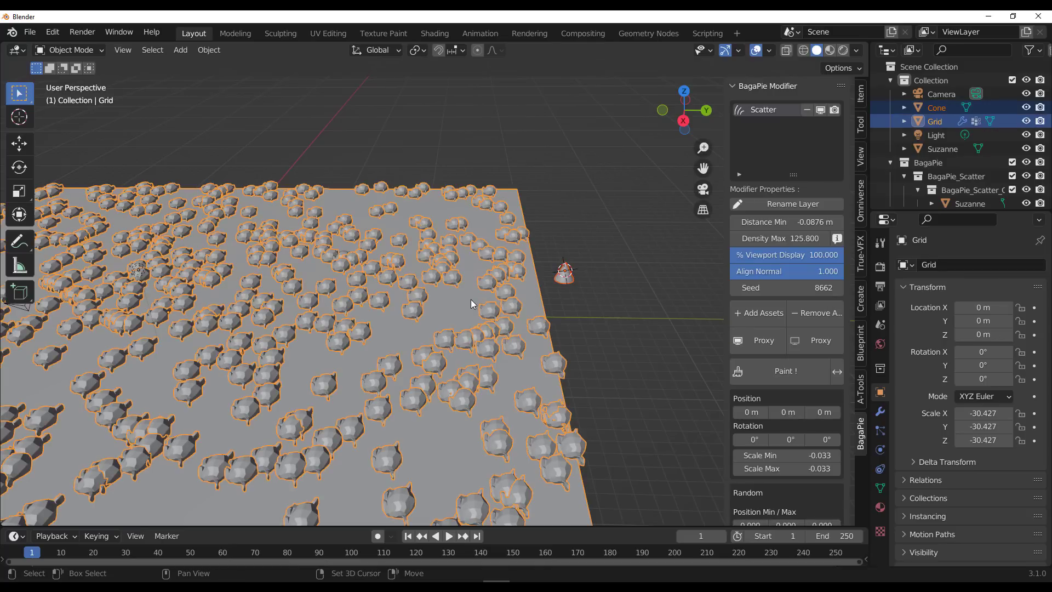
{"action": "key", "text": "j"}
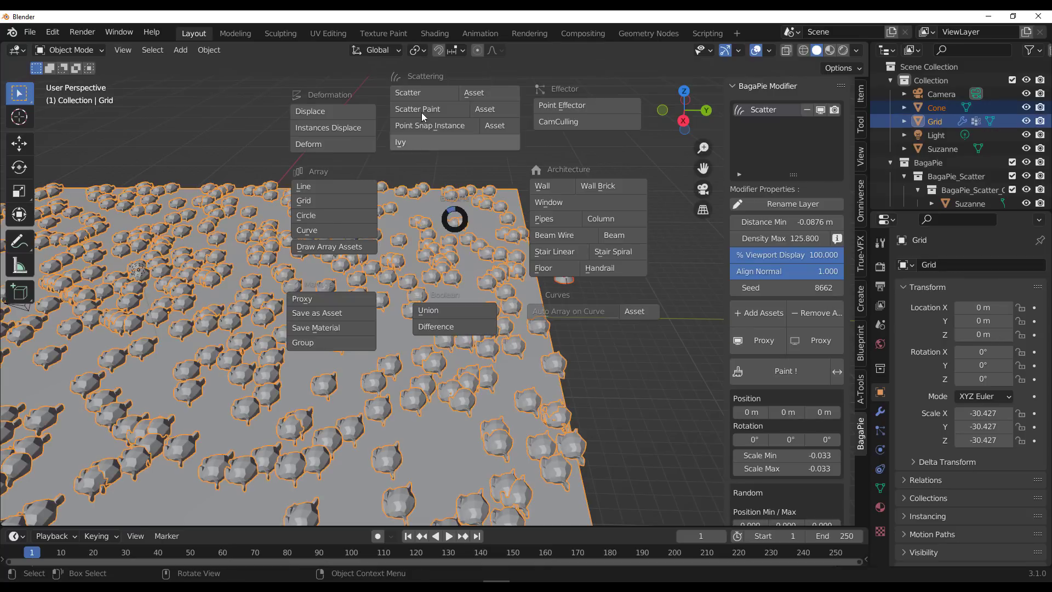
{"action": "left_click", "coordinate": [425, 94]}
{"action": "left_click", "coordinate": [456, 247]}
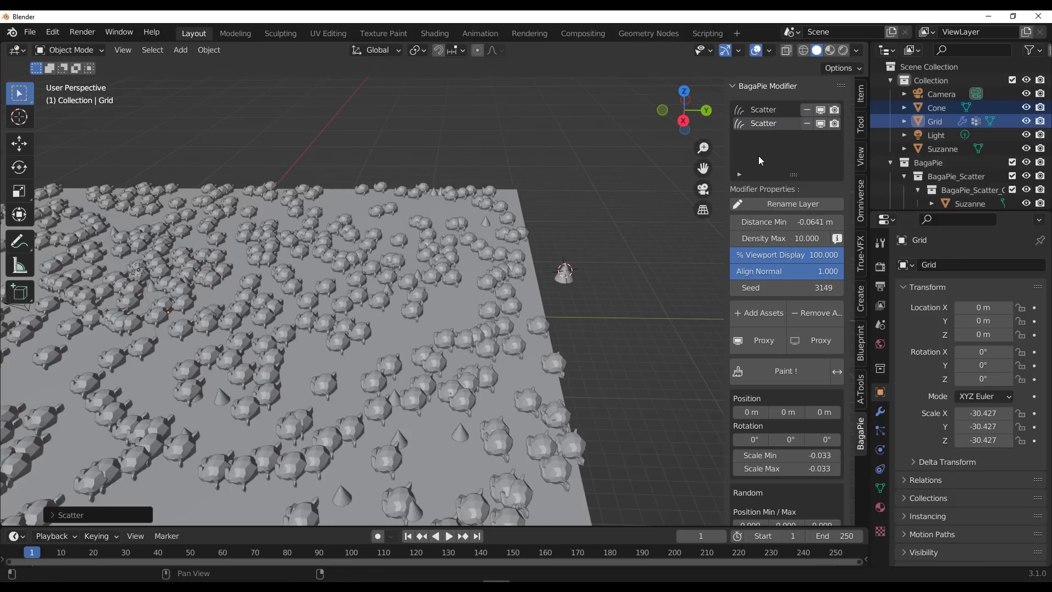
{"action": "key", "text": "ctrl+z"}
{"action": "key", "text": "ctrl+z"}
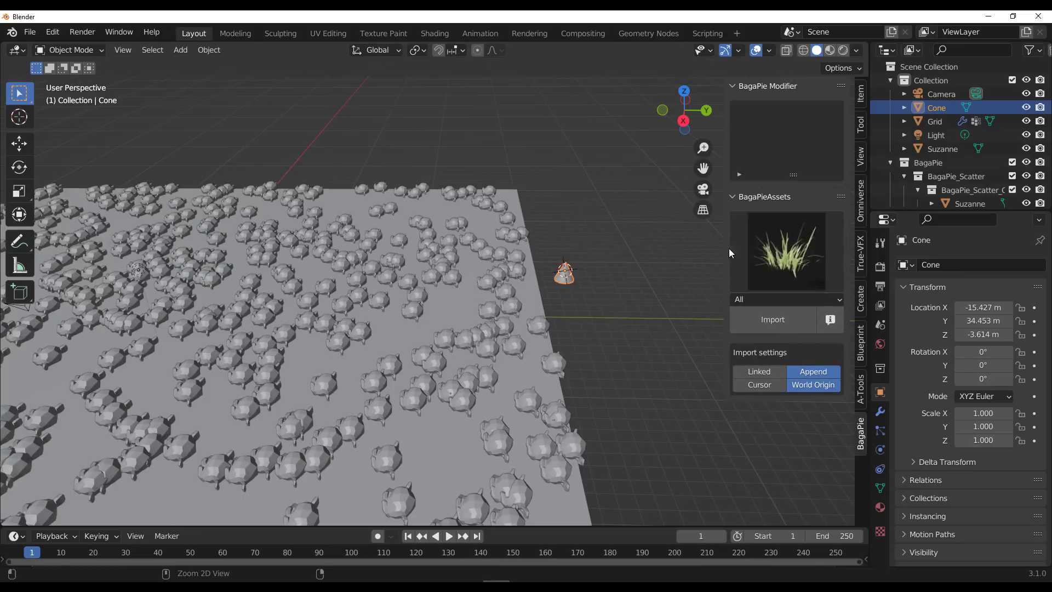
- Add the cone to the grid's existing Suzanne scatter with Add Assets
{"action": "left_click", "coordinate": [643, 305]}
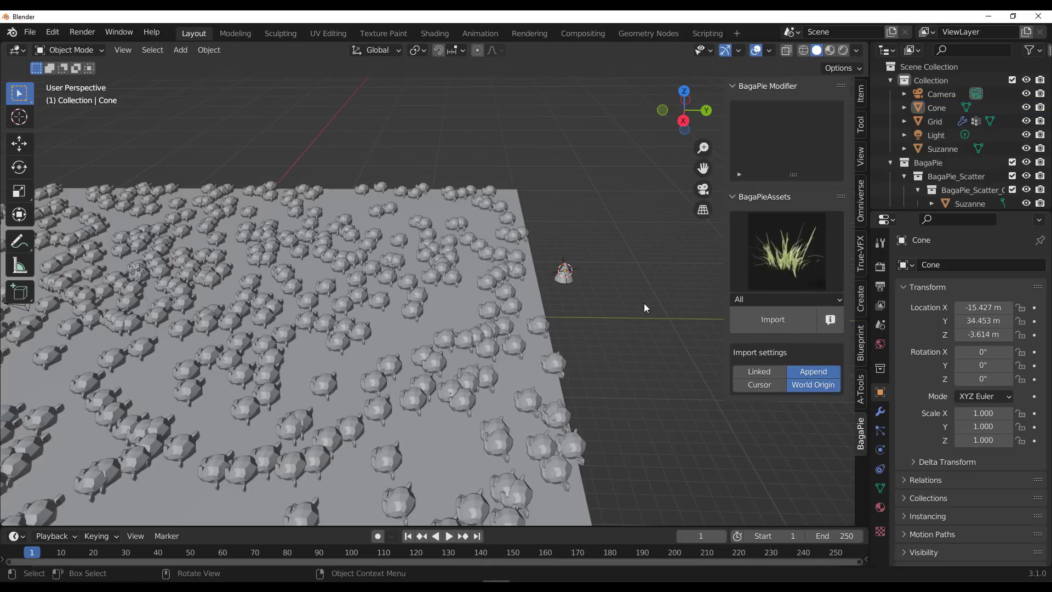
{"action": "left_click", "coordinate": [571, 280]}
{"action": "left_click", "coordinate": [448, 307], "text": "shift"}
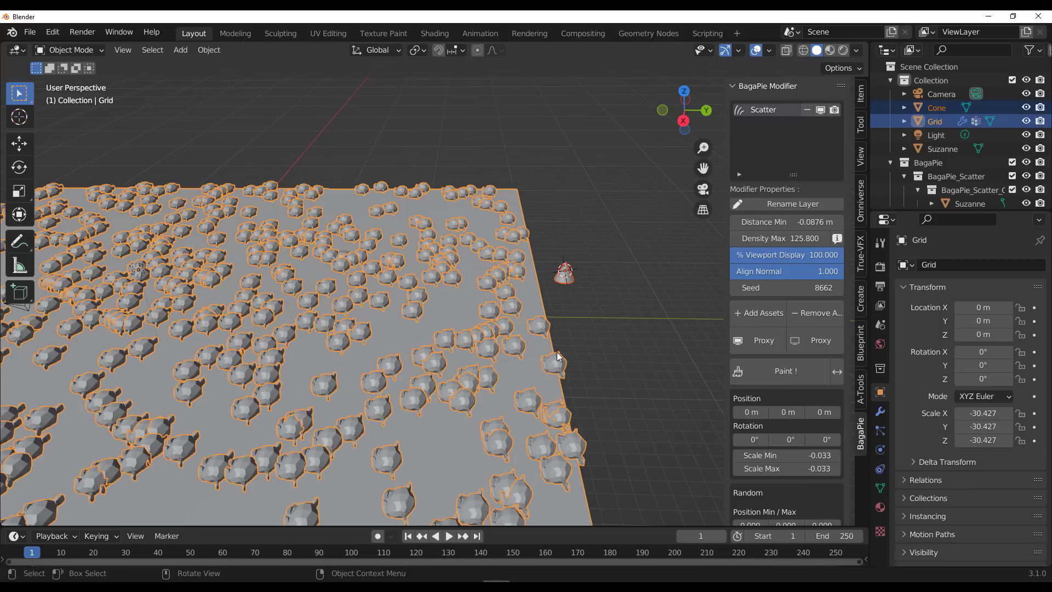
{"action": "left_click", "coordinate": [760, 316]}
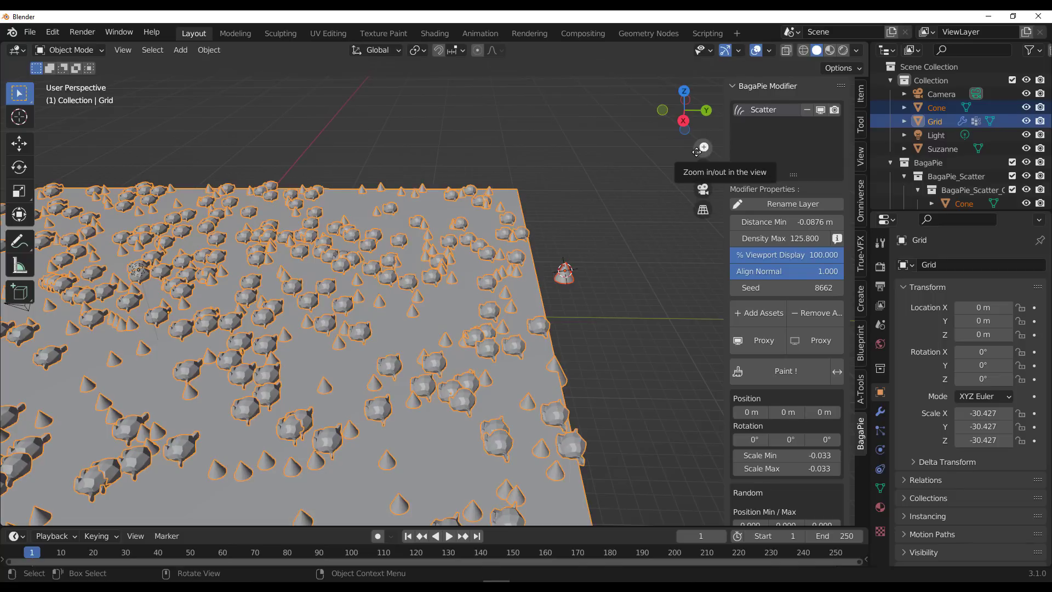
- Add a torus and a cylinder to the scene for the scatter
{"action": "key", "text": "shift+a"}
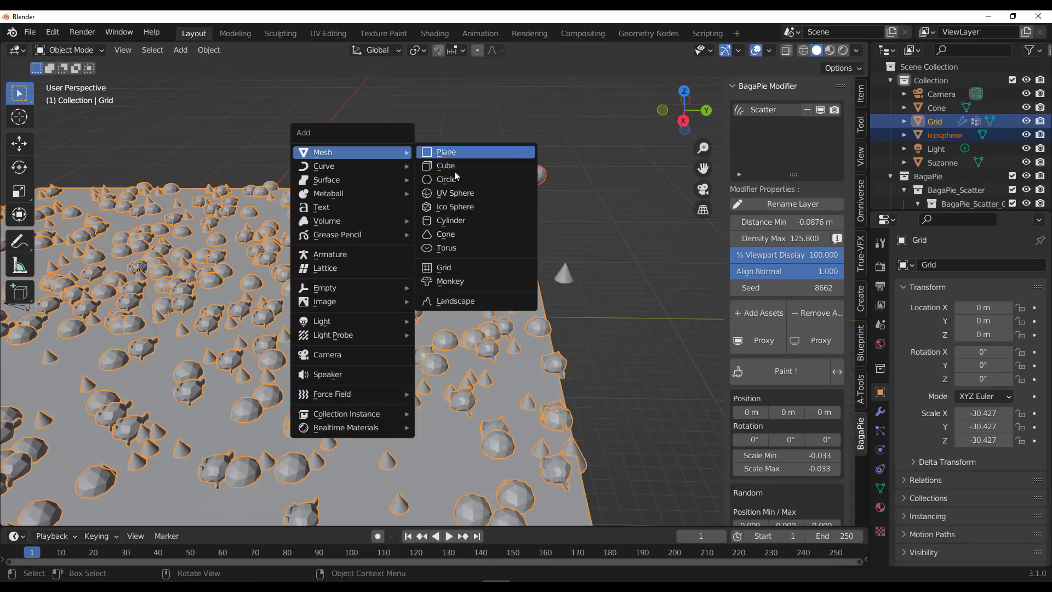
{"action": "left_click", "coordinate": [471, 247]}
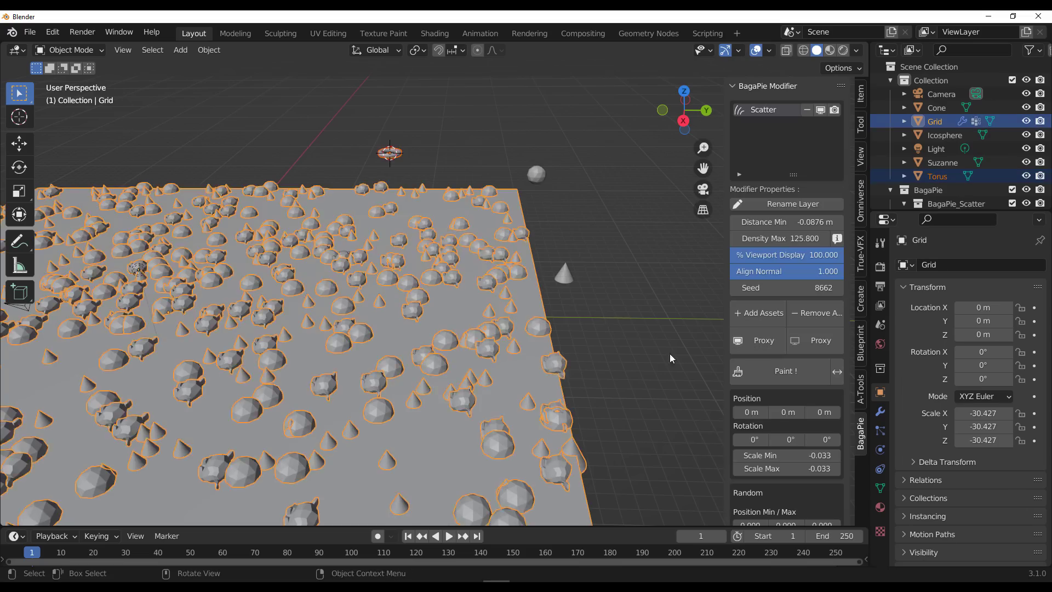
{"action": "key", "text": "shift+a"}
{"action": "left_click", "coordinate": [740, 320]}
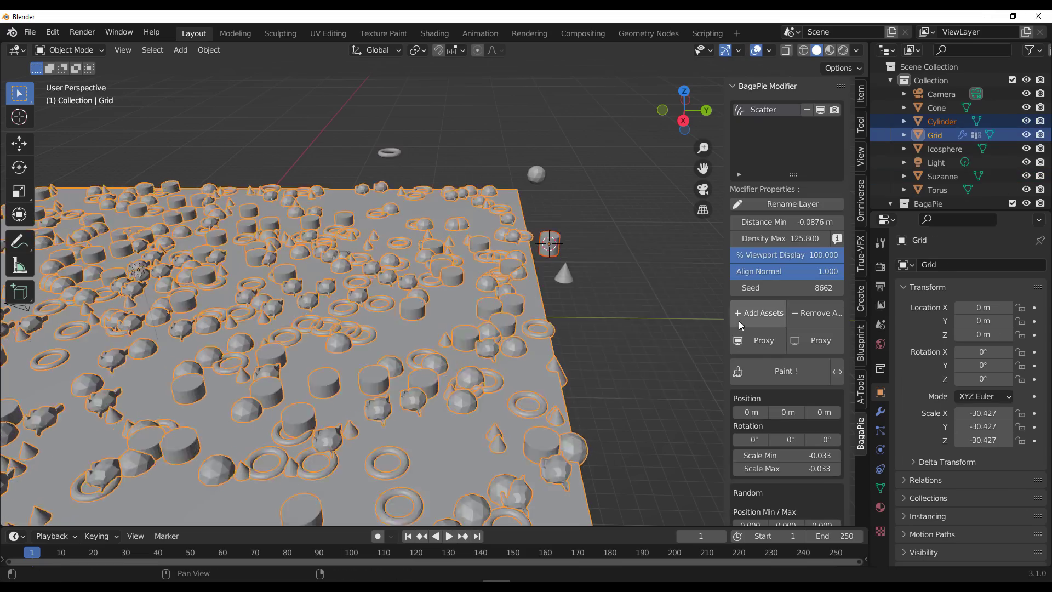
{"action": "scroll", "coordinate": [466, 310], "scroll_direction": "down", "scroll_amount": 6}
{"action": "middle_click_drag", "start_coordinate": [466, 311], "coordinate": [351, 317]}
{"action": "scroll", "coordinate": [351, 318], "scroll_direction": "up", "scroll_amount": 8}
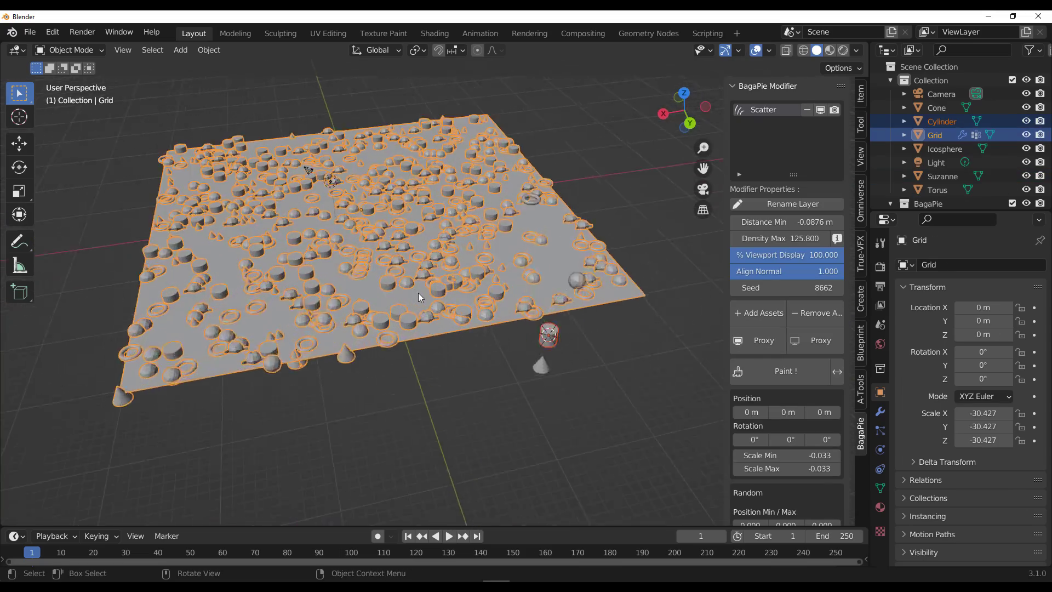
- Raise the scatter seed to 8715 to reshuffle the objects
{"action": "left_click_drag", "start_coordinate": [789, 288], "coordinate": [819, 288]}
{"action": "scroll", "coordinate": [608, 328], "scroll_direction": "down", "scroll_amount": 4}
{"action": "scroll", "coordinate": [390, 305], "scroll_direction": "up", "scroll_amount": 4}
{"action": "middle_click_drag", "start_coordinate": [441, 298], "coordinate": [559, 356]}
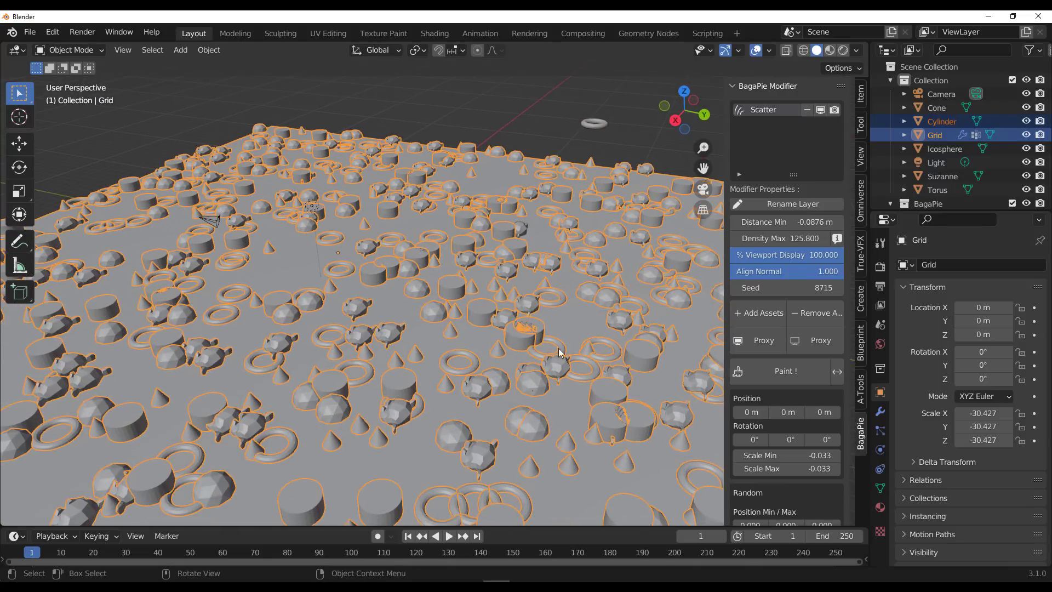
- Toggle the viewport proxy display, ending with full-colour scattered objects
{"action": "left_click", "coordinate": [750, 339]}
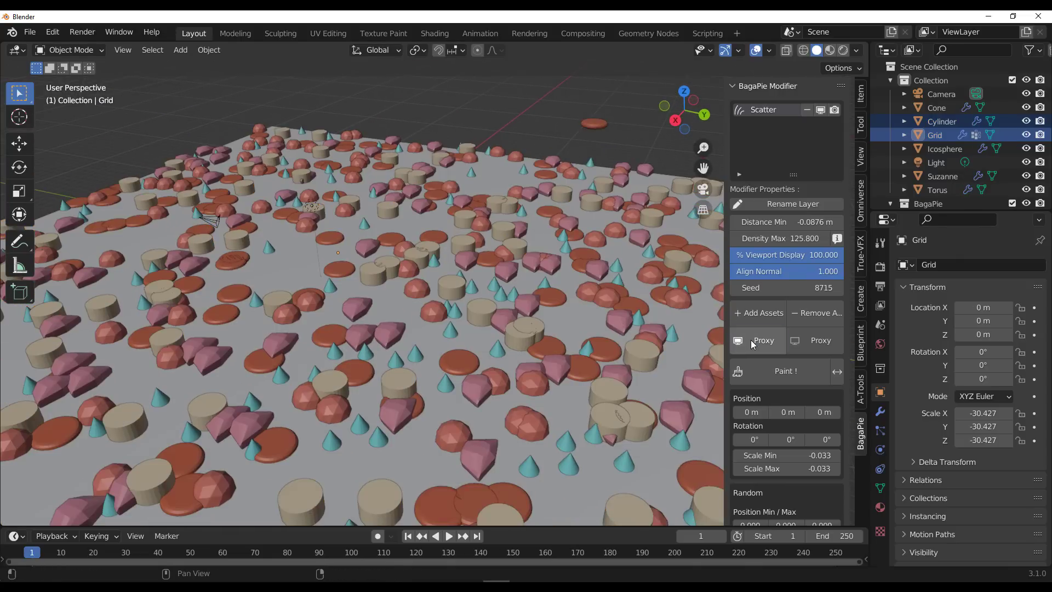
{"action": "scroll", "coordinate": [468, 327], "scroll_direction": "down", "scroll_amount": 5}
{"action": "middle_click_drag", "start_coordinate": [466, 323], "coordinate": [442, 347]}
{"action": "scroll", "coordinate": [443, 350], "scroll_direction": "up", "scroll_amount": 4}
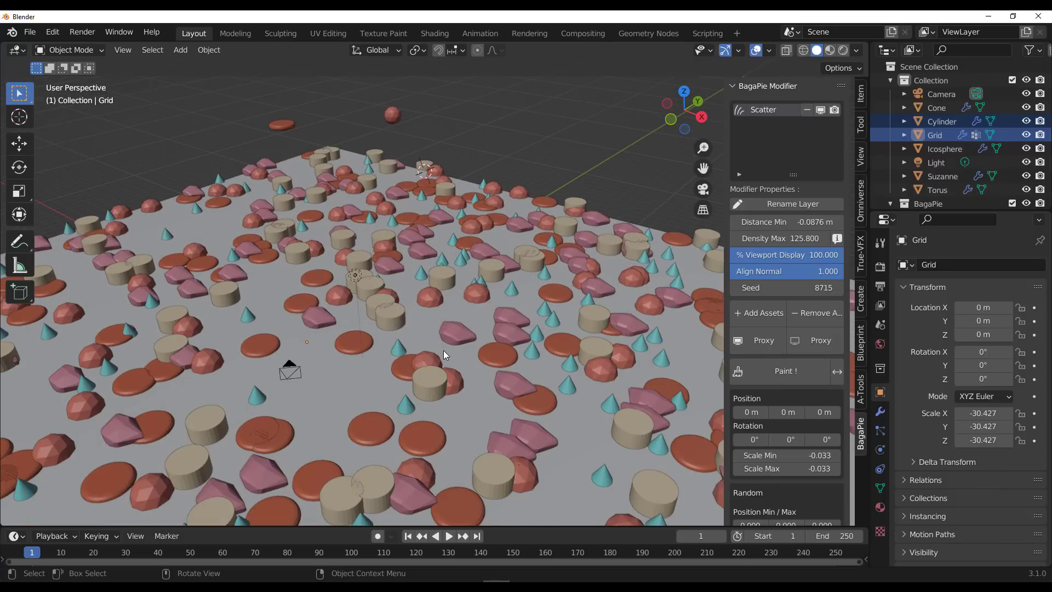
{"action": "left_click", "coordinate": [821, 346]}
{"action": "left_click", "coordinate": [766, 343]}
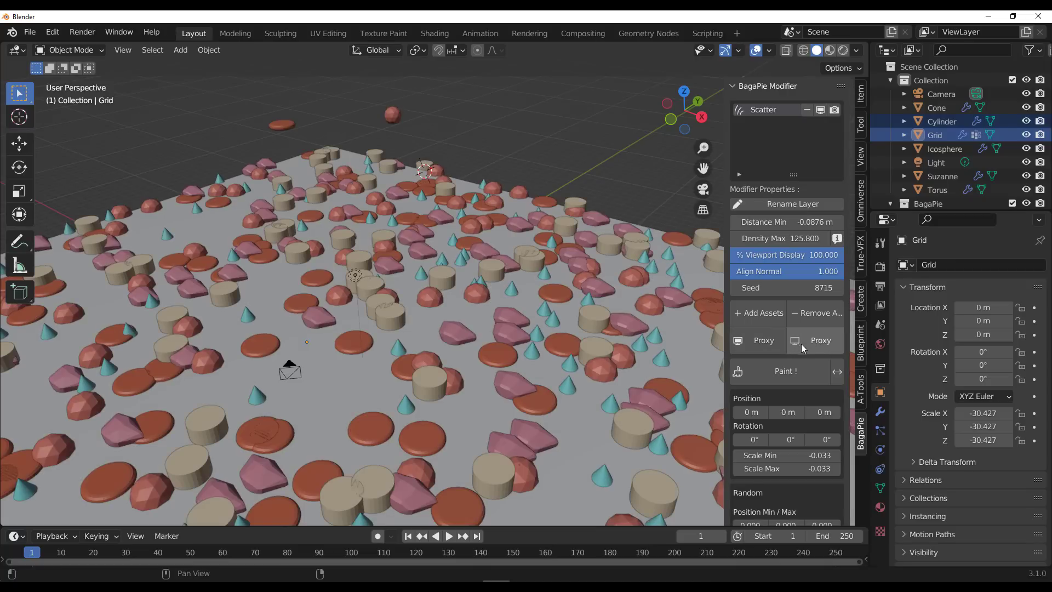
{"action": "scroll", "coordinate": [499, 351], "scroll_direction": "down", "scroll_amount": 4}
{"action": "middle_click_drag", "start_coordinate": [500, 352], "coordinate": [545, 350]}
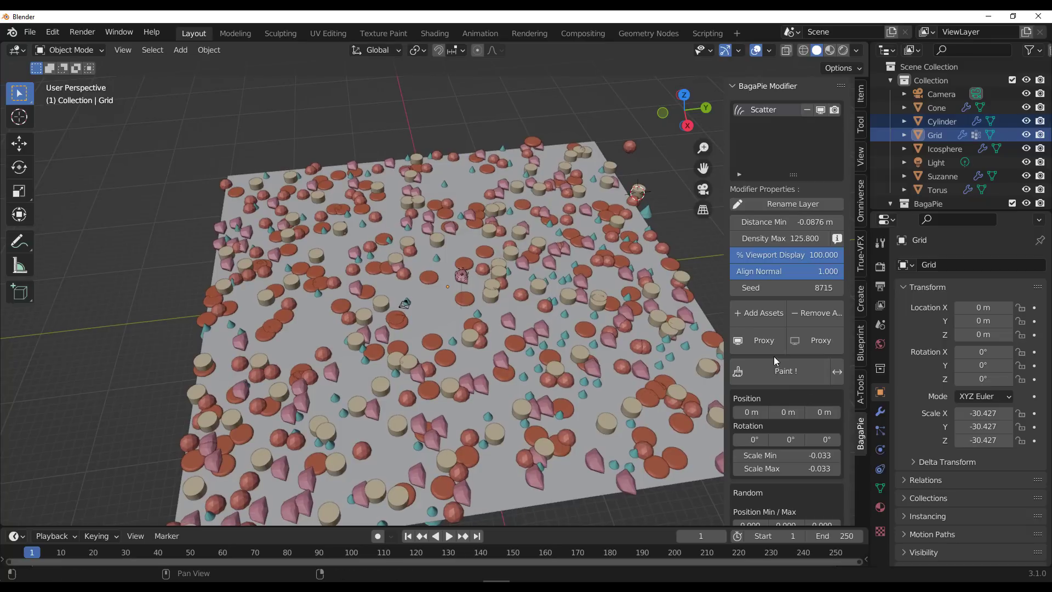
- Paint the scatter area over the grid centre with a 242 px brush, then exit
{"action": "left_click", "coordinate": [782, 372]}
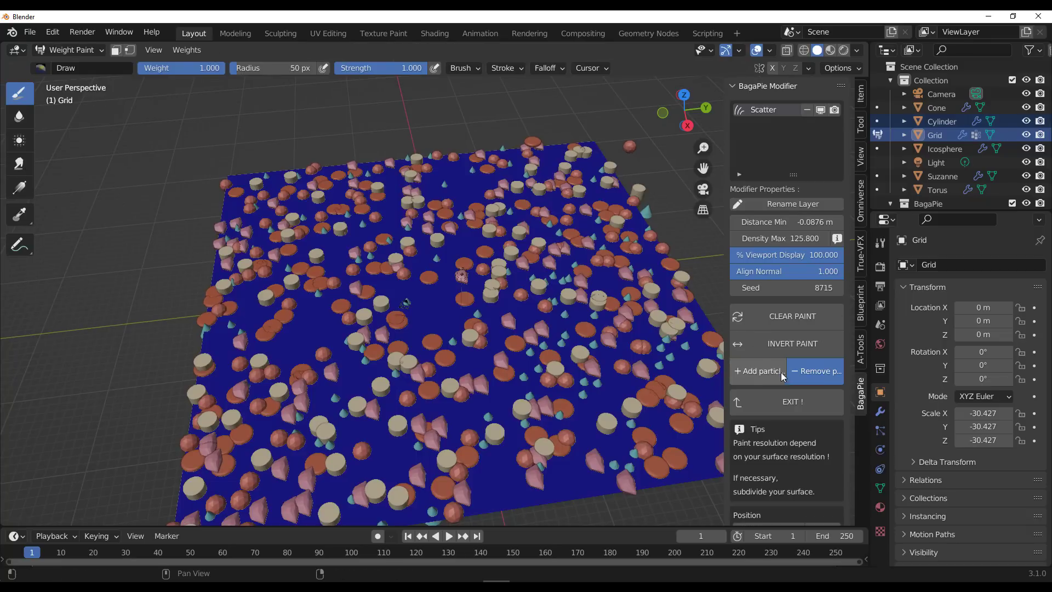
{"action": "key", "text": "f"}
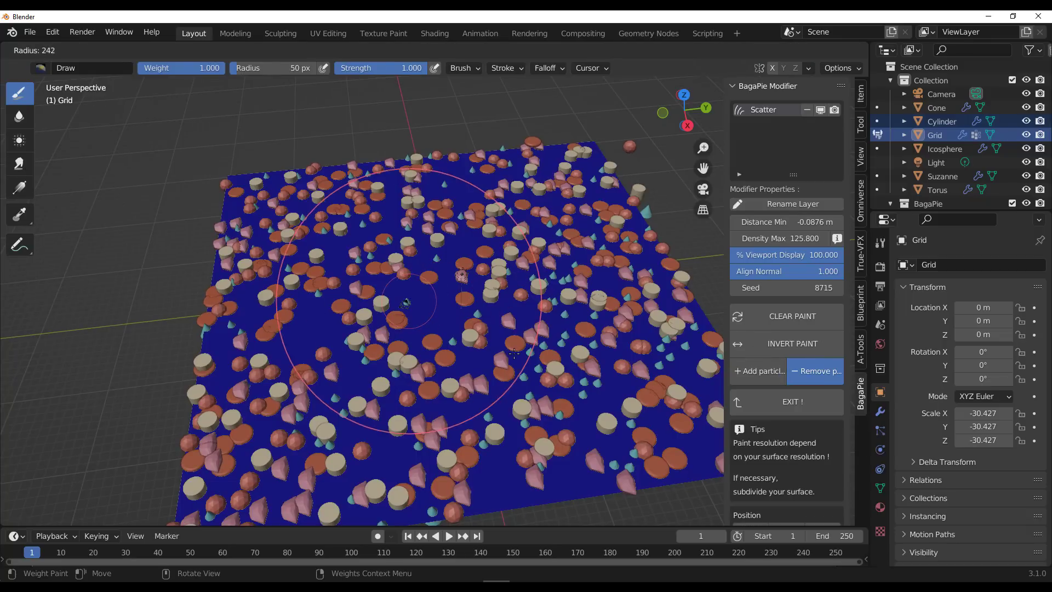
{"action": "left_click", "coordinate": [547, 301]}
{"action": "mouse_move", "coordinate": [489, 293]}
{"action": "left_mouse_down"}
{"action": "mouse_move", "coordinate": [469, 277]}
{"action": "mouse_move", "coordinate": [393, 348]}
{"action": "mouse_move", "coordinate": [422, 219]}
{"action": "mouse_move", "coordinate": [361, 400]}
{"action": "mouse_move", "coordinate": [576, 329]}
{"action": "mouse_move", "coordinate": [373, 257]}
{"action": "left_mouse_up"}
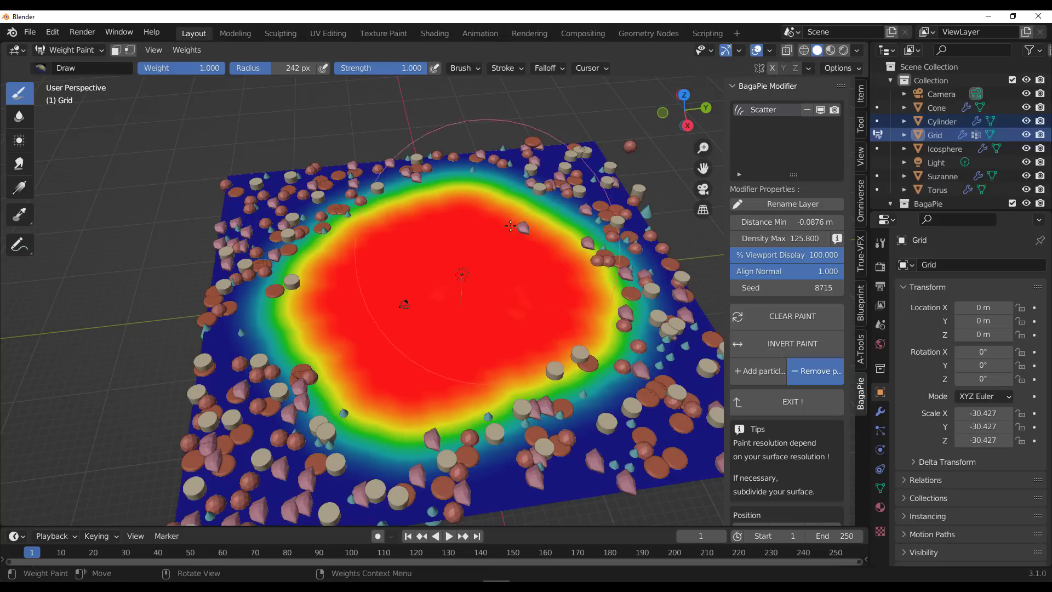
{"action": "left_click_drag", "start_coordinate": [510, 226], "coordinate": [354, 273]}
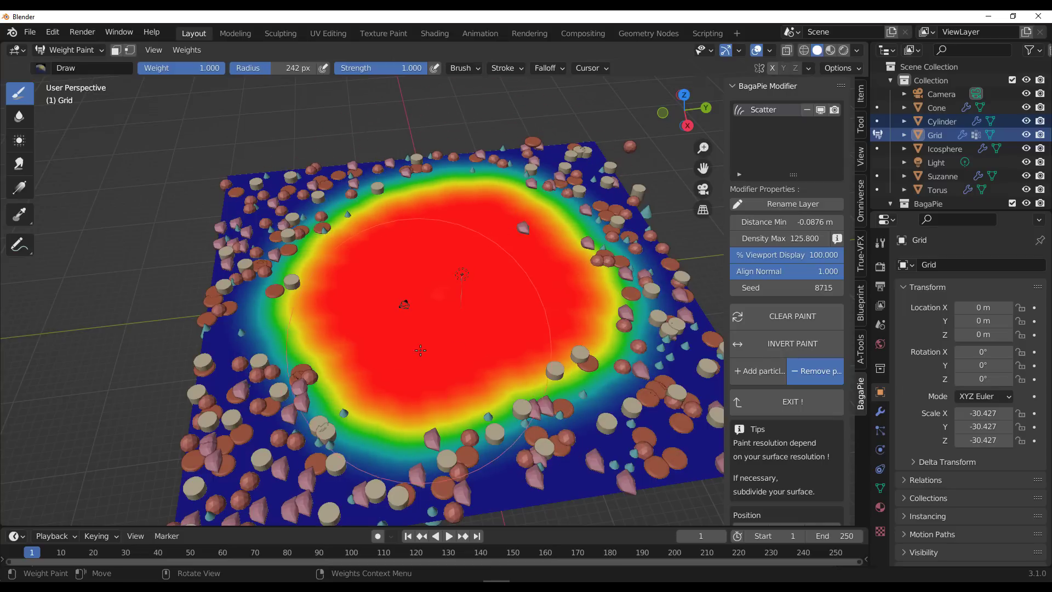
{"action": "left_click", "coordinate": [771, 393]}
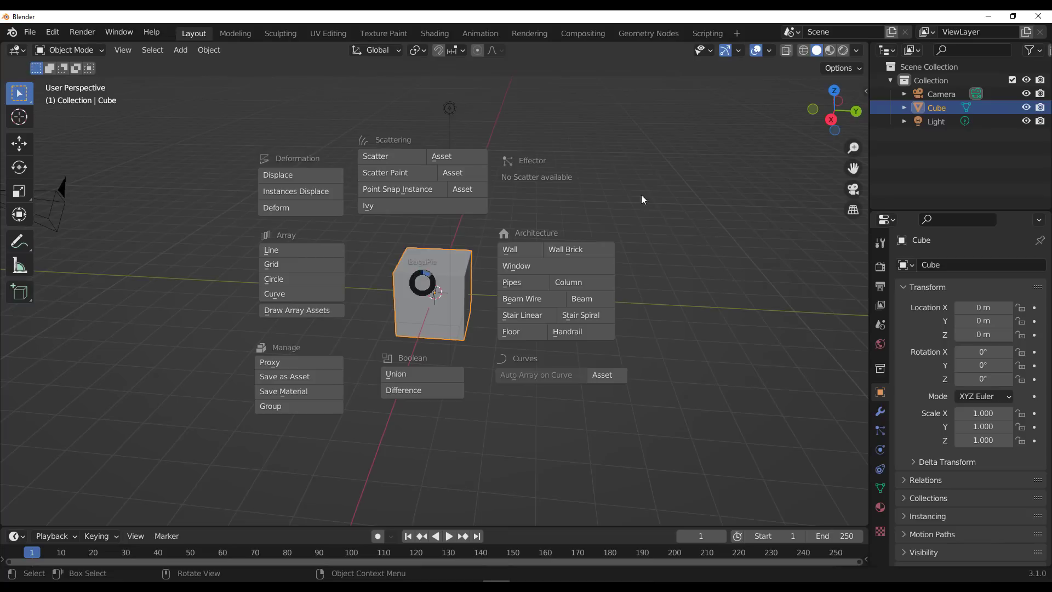
- Delete the cube and add a grid plane scaled to 11.629
{"action": "left_click", "coordinate": [623, 212]}
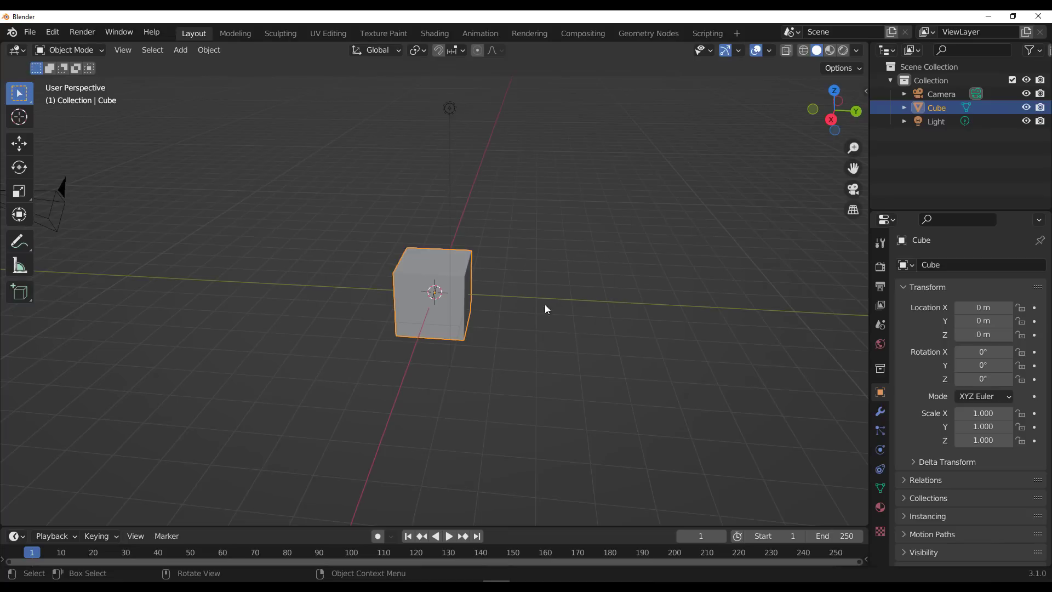
{"action": "key", "text": "Delete"}
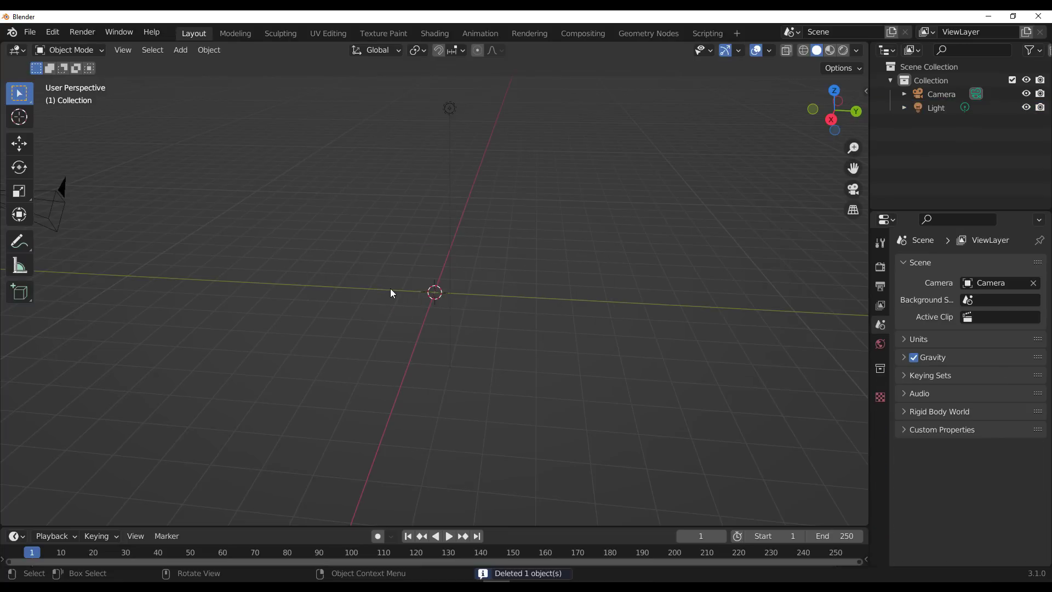
{"action": "key", "text": "shift+a"}
{"action": "key", "text": "Escape"}
{"action": "key", "text": "shift+a"}
{"action": "mouse_move", "coordinate": [384, 283]}
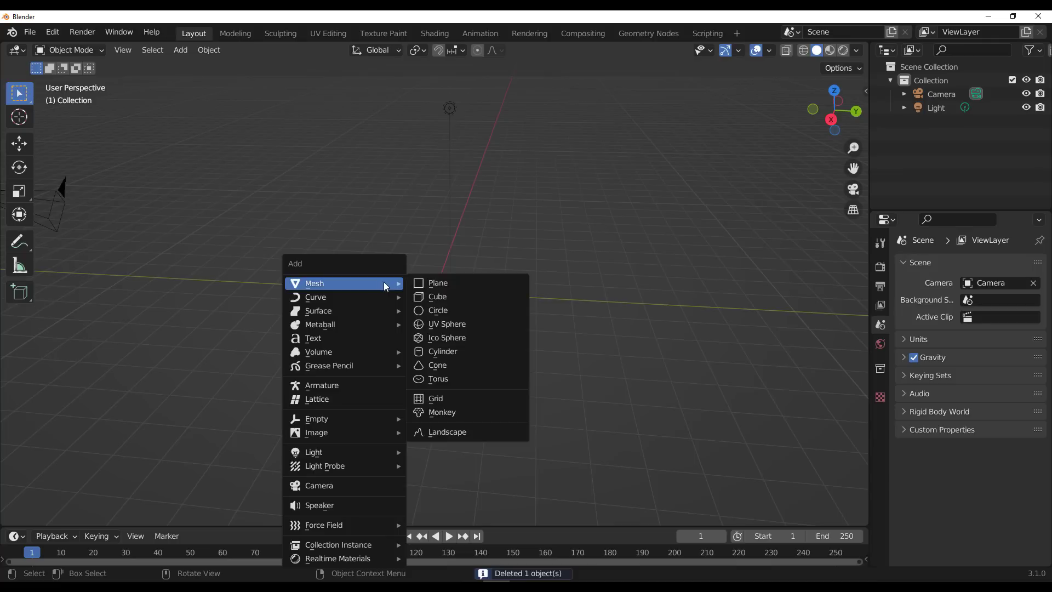
{"action": "left_click", "coordinate": [445, 395]}
{"action": "key", "text": "s"}
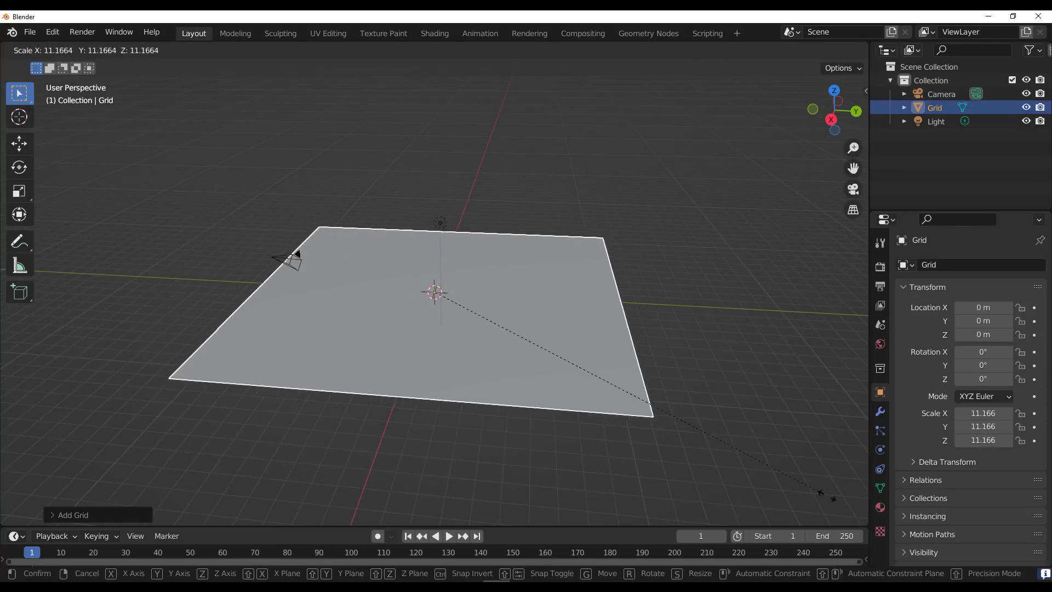
{"action": "left_click", "coordinate": [810, 302]}
- Show the BagaPie sidebar tools and its grass asset library
{"action": "key", "text": "n"}
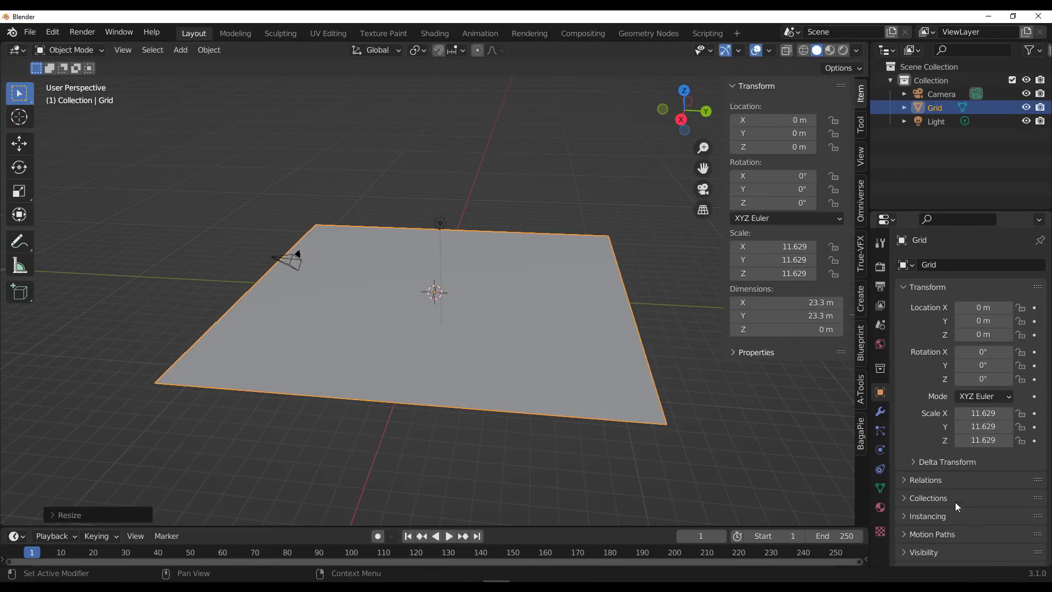
{"action": "left_click", "coordinate": [857, 444]}
{"action": "left_click", "coordinate": [789, 253]}
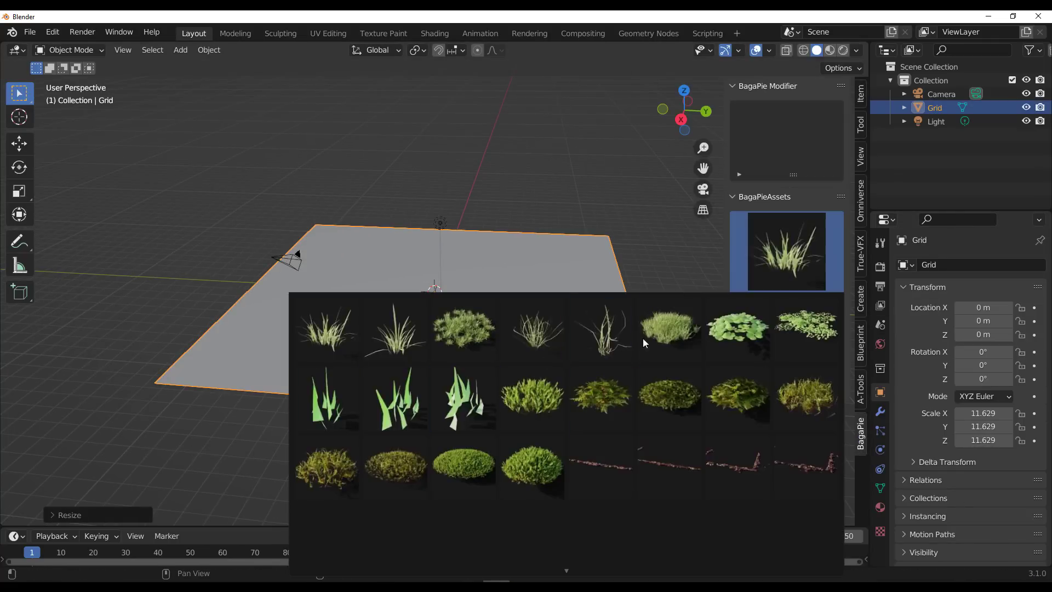
- Import the BagaPie_Grass_006 clump and select it with the Grid active
{"action": "left_click", "coordinate": [678, 321]}
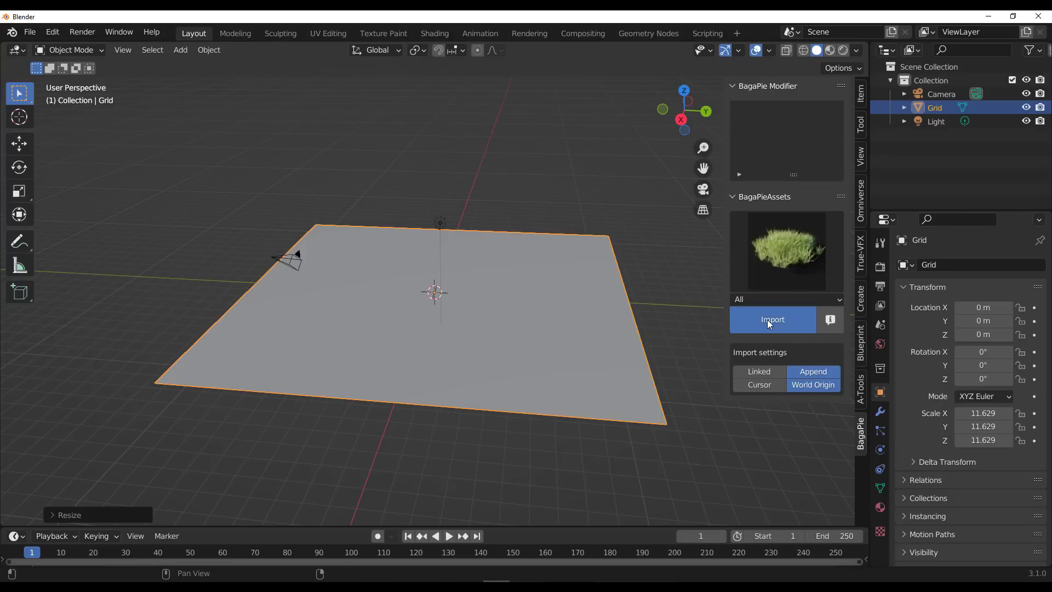
{"action": "scroll", "coordinate": [473, 265], "scroll_direction": "up", "scroll_amount": 7}
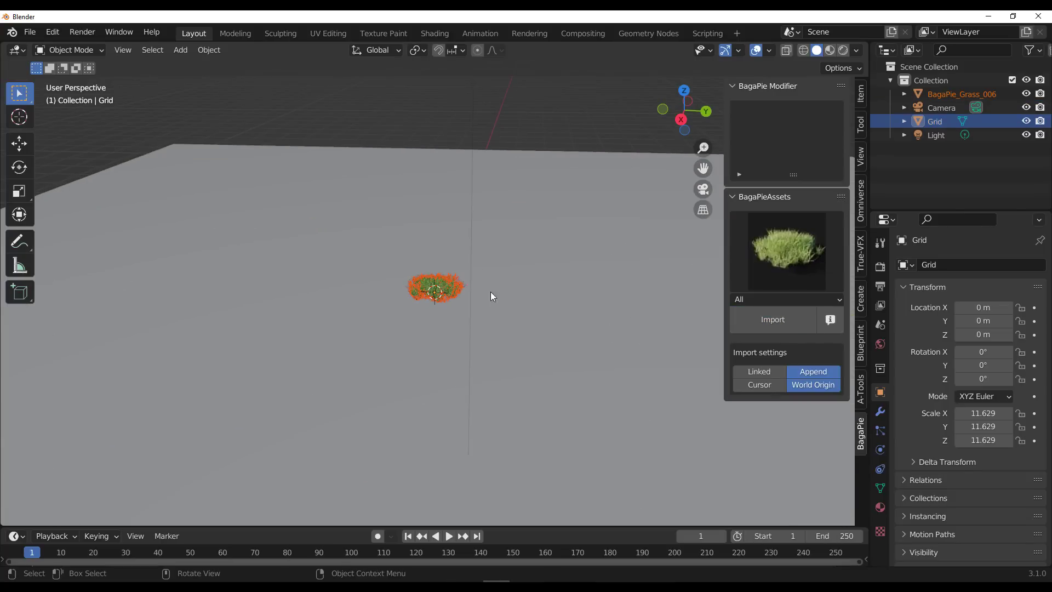
{"action": "key", "text": "alt+a"}
{"action": "left_click", "coordinate": [440, 271]}
{"action": "left_click", "coordinate": [438, 281]}
{"action": "left_click", "coordinate": [587, 212], "text": "shift"}
{"action": "middle_click_drag", "start_coordinate": [541, 290], "coordinate": [448, 285]}
- Start a BagaPie Scatter Paint on the Grid and paint weight over its right half
{"action": "key", "text": "j"}
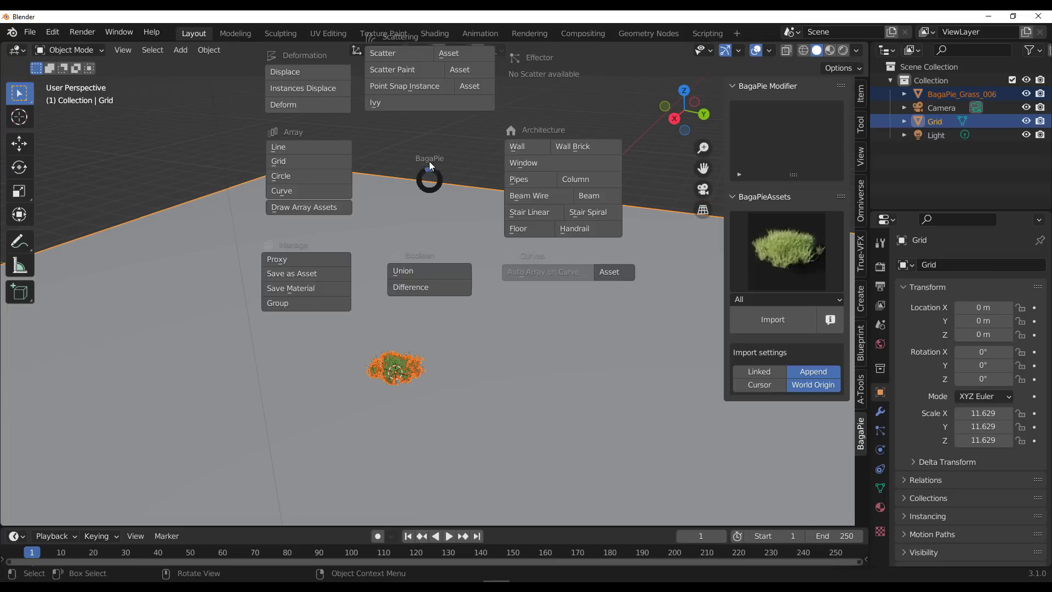
{"action": "left_click", "coordinate": [386, 71]}
{"action": "left_click", "coordinate": [363, 222]}
{"action": "scroll", "coordinate": [431, 250], "scroll_direction": "down", "scroll_amount": 5}
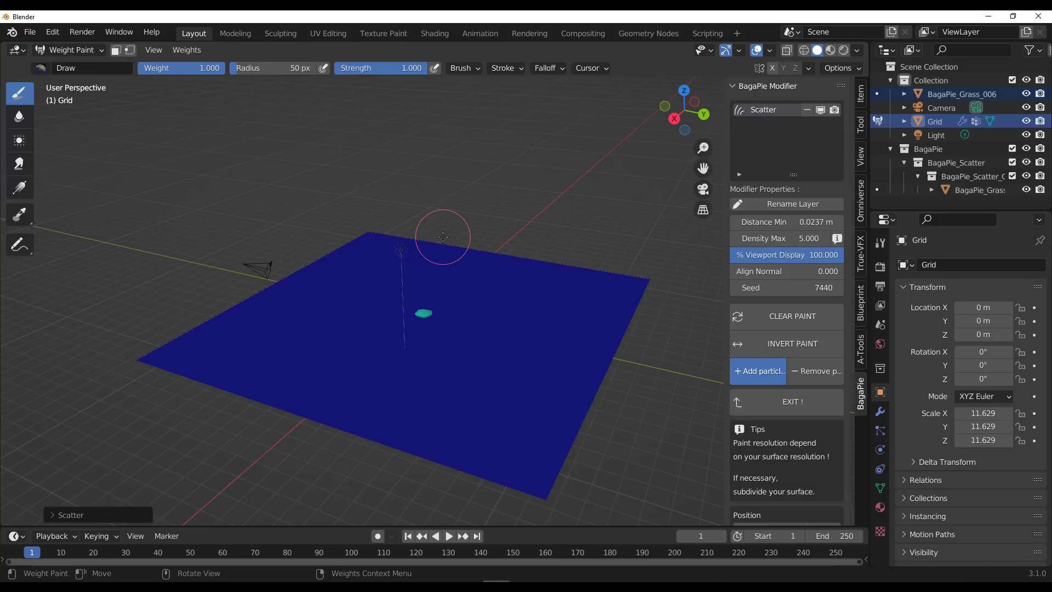
{"action": "middle_click_drag", "start_coordinate": [442, 235], "coordinate": [447, 305]}
{"action": "mouse_move", "coordinate": [476, 246]}
{"action": "left_mouse_down"}
{"action": "mouse_move", "coordinate": [512, 282]}
{"action": "mouse_move", "coordinate": [472, 421]}
{"action": "mouse_move", "coordinate": [521, 449]}
{"action": "mouse_move", "coordinate": [602, 241]}
{"action": "mouse_move", "coordinate": [482, 208]}
{"action": "mouse_move", "coordinate": [494, 243]}
{"action": "mouse_move", "coordinate": [625, 263]}
{"action": "mouse_move", "coordinate": [553, 471]}
{"action": "mouse_move", "coordinate": [515, 219]}
{"action": "mouse_move", "coordinate": [627, 225]}
{"action": "mouse_move", "coordinate": [483, 433]}
{"action": "left_mouse_up"}
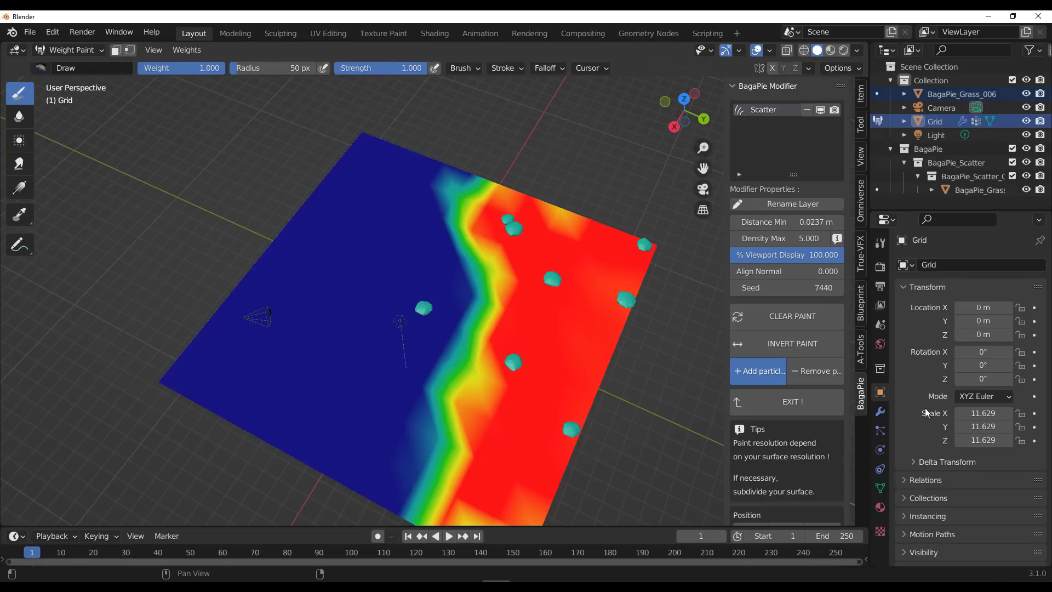
- Raise Density Max to 6288.899, exit painting, and toggle the grass proxy display off and on
{"action": "left_click_drag", "start_coordinate": [760, 238], "coordinate": [841, 238]}
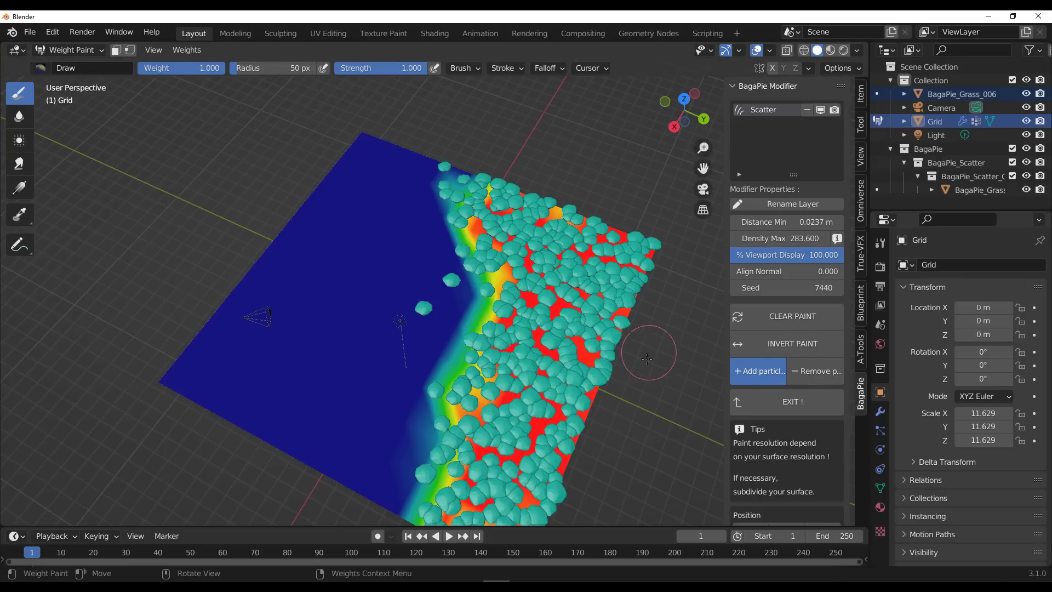
{"action": "left_click", "coordinate": [790, 402]}
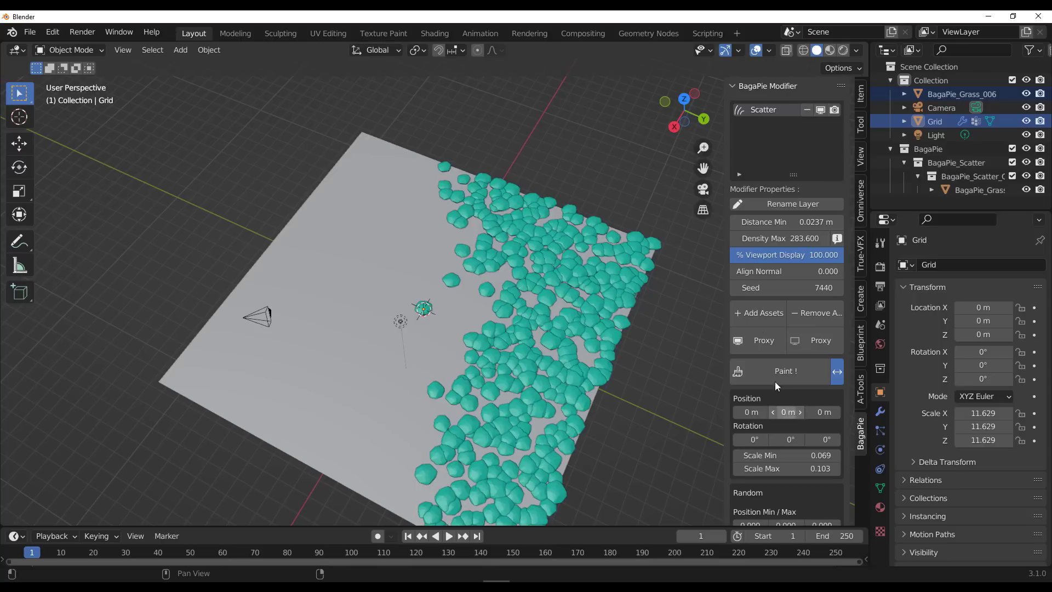
{"action": "left_click", "coordinate": [810, 340]}
{"action": "left_click", "coordinate": [767, 340]}
{"action": "middle_click_drag", "start_coordinate": [690, 326], "coordinate": [456, 310]}
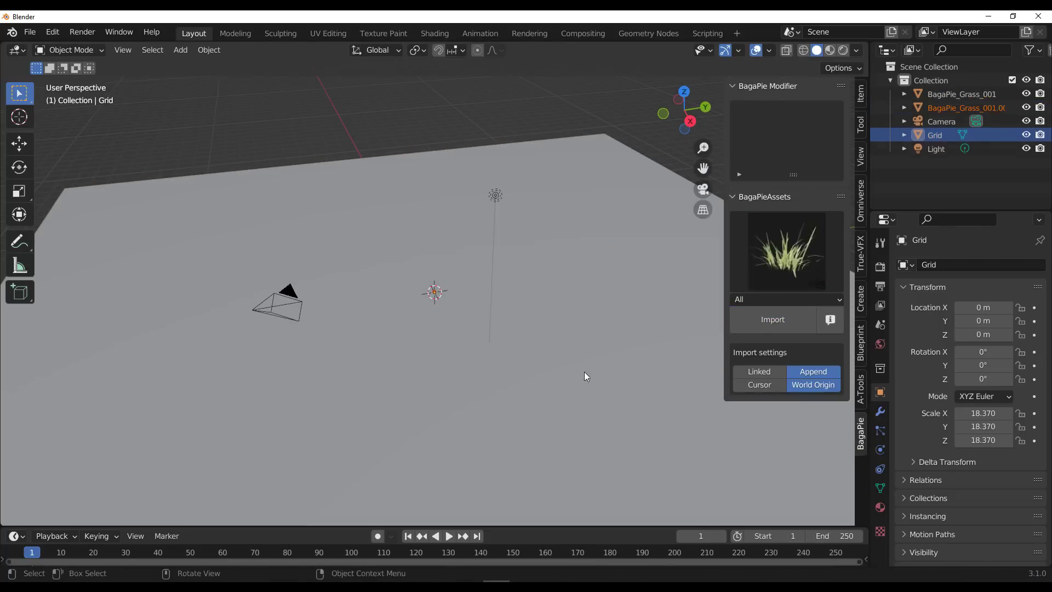
- Scatter grass across the Grid with BagaPie and raise its Density Max
{"action": "key", "text": "j"}
{"action": "left_click", "coordinate": [355, 112]}
{"action": "left_click_drag", "start_coordinate": [784, 240], "coordinate": [827, 239]}
{"action": "key", "text": "shift+a"}
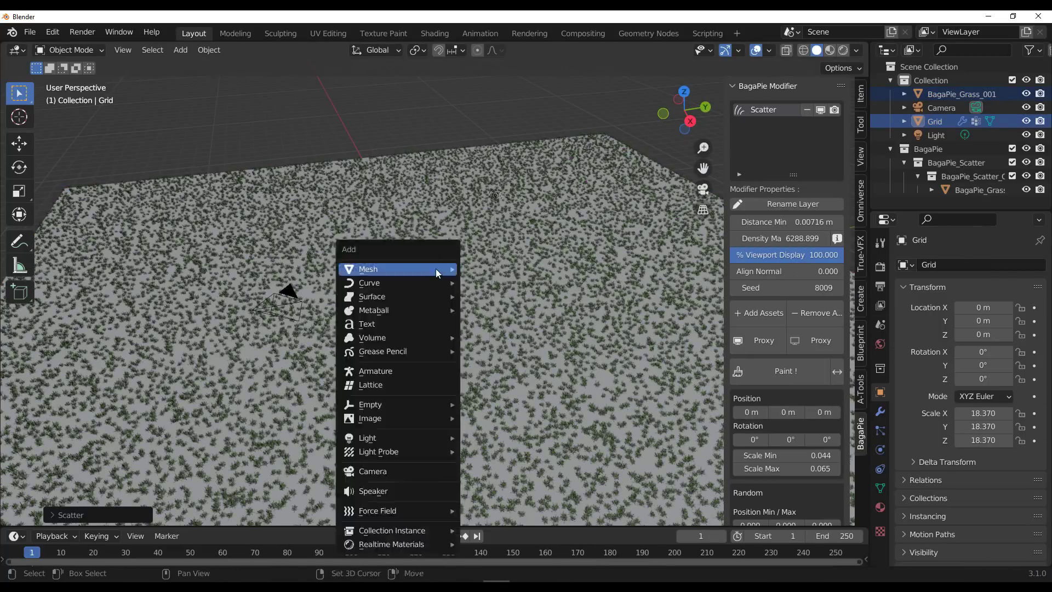
{"action": "left_click", "coordinate": [442, 220]}
- Scatter a tree asset over the Grid at density 46 and adjust its min and max scale
{"action": "key", "text": "j"}
{"action": "left_click", "coordinate": [476, 111]}
{"action": "left_click", "coordinate": [476, 236]}
{"action": "left_click", "coordinate": [955, 525]}
{"action": "middle_click_drag", "start_coordinate": [438, 339], "coordinate": [427, 273]}
{"action": "left_click_drag", "start_coordinate": [784, 240], "coordinate": [811, 239]}
{"action": "mouse_move", "coordinate": [786, 468]}
{"action": "left_mouse_down"}
{"action": "mouse_move", "coordinate": [811, 468]}
{"action": "mouse_move", "coordinate": [783, 468]}
{"action": "left_mouse_up"}
{"action": "left_click_drag", "start_coordinate": [786, 455], "coordinate": [772, 455]}
{"action": "middle_click_drag", "start_coordinate": [493, 328], "coordinate": [425, 373]}
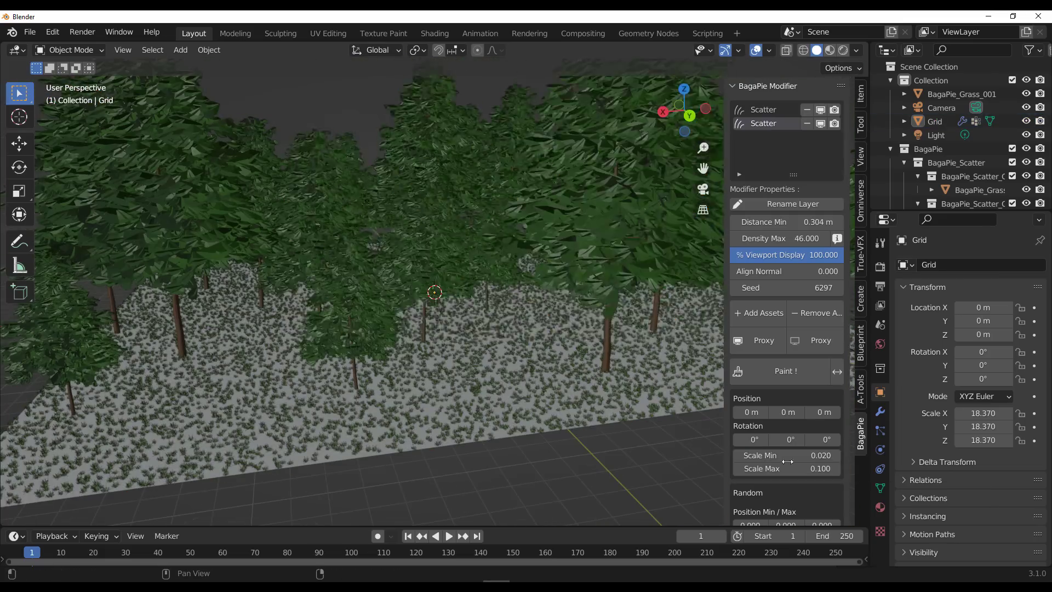
- Import a rock asset, scatter it over the Grid, and raise its density
{"action": "scroll", "coordinate": [785, 329], "scroll_direction": "down", "scroll_amount": 15}
{"action": "left_click", "coordinate": [786, 422]}
{"action": "left_click", "coordinate": [770, 484]}
{"action": "left_click", "coordinate": [786, 375]}
{"action": "left_click", "coordinate": [464, 158]}
{"action": "left_click", "coordinate": [772, 444]}
{"action": "left_click", "coordinate": [439, 383]}
{"action": "scroll", "coordinate": [567, 266], "scroll_direction": "up", "scroll_amount": 5}
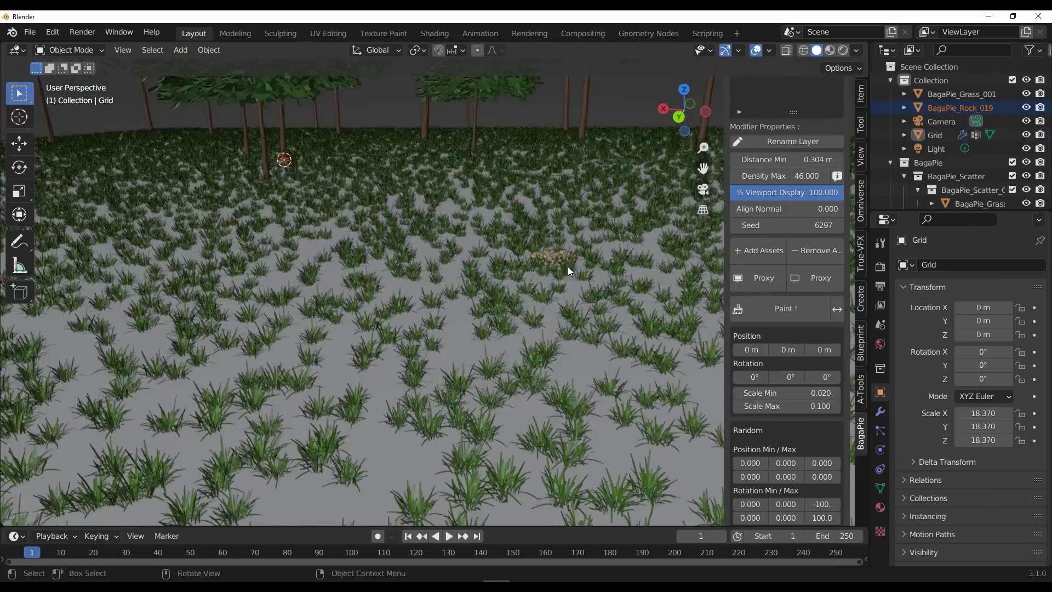
{"action": "left_click_drag", "start_coordinate": [784, 239], "coordinate": [811, 240]}
{"action": "middle_click_drag", "start_coordinate": [567, 266], "coordinate": [493, 284]}
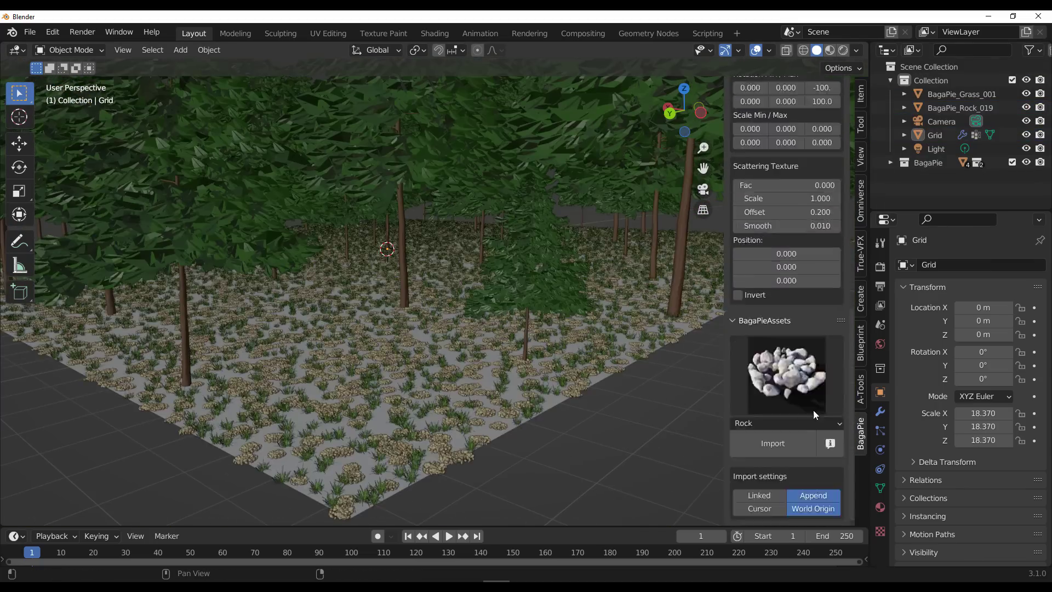
- Set the scattering texture to Scale 33.700 and Offset 0.100, then filter assets to stumps
{"action": "scroll", "coordinate": [812, 410], "scroll_direction": "up", "scroll_amount": 8}
{"action": "left_click_drag", "start_coordinate": [766, 361], "coordinate": [821, 374]}
{"action": "left_click_drag", "start_coordinate": [786, 387], "coordinate": [833, 360]}
{"action": "left_click_drag", "start_coordinate": [786, 374], "coordinate": [827, 375]}
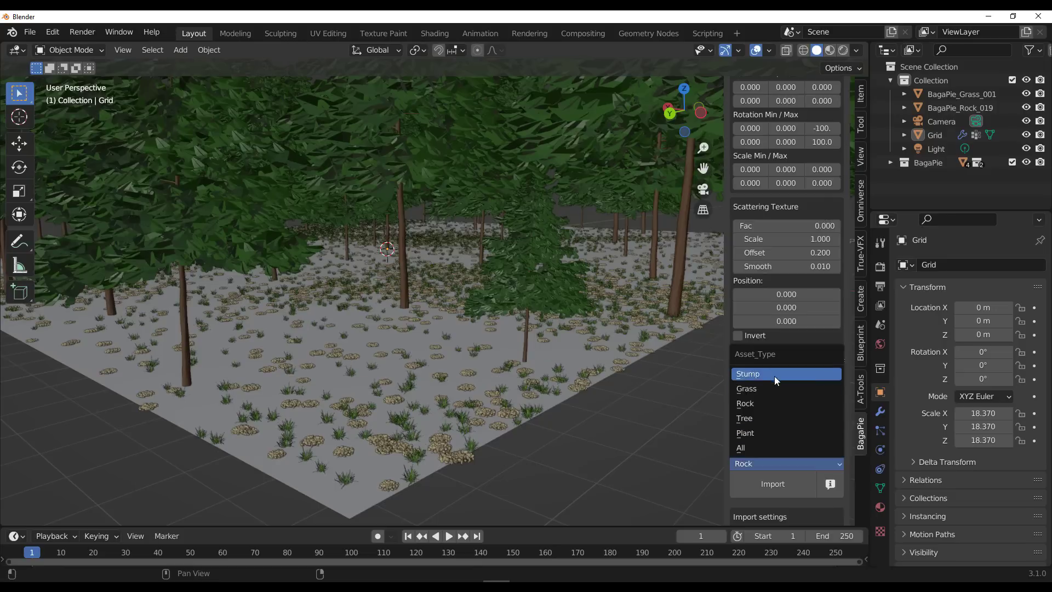
{"action": "left_click", "coordinate": [774, 375]}
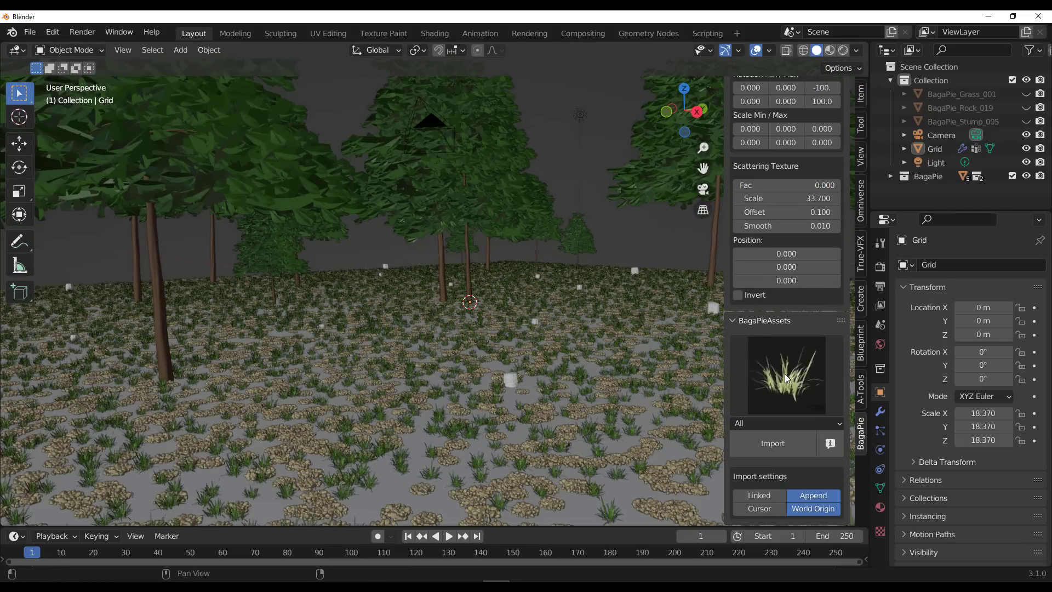
- Set the BagaPieAssets asset type filter to Tree
{"action": "left_click", "coordinate": [784, 373]}
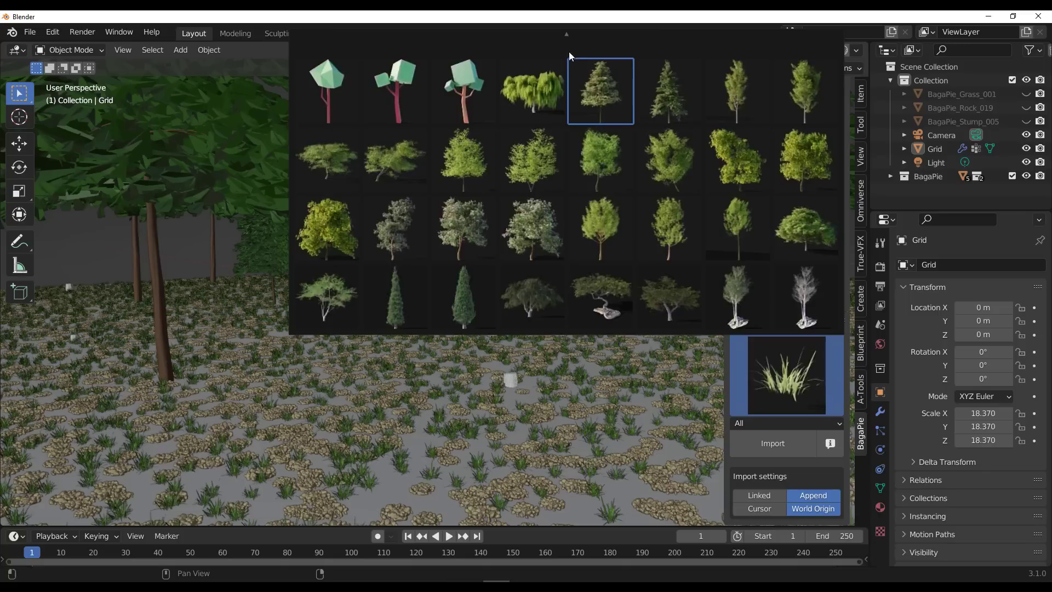
{"action": "left_click", "coordinate": [772, 422]}
{"action": "left_click", "coordinate": [760, 454]}
{"action": "left_click", "coordinate": [771, 421]}
{"action": "left_click", "coordinate": [762, 468]}
{"action": "left_click", "coordinate": [765, 423]}
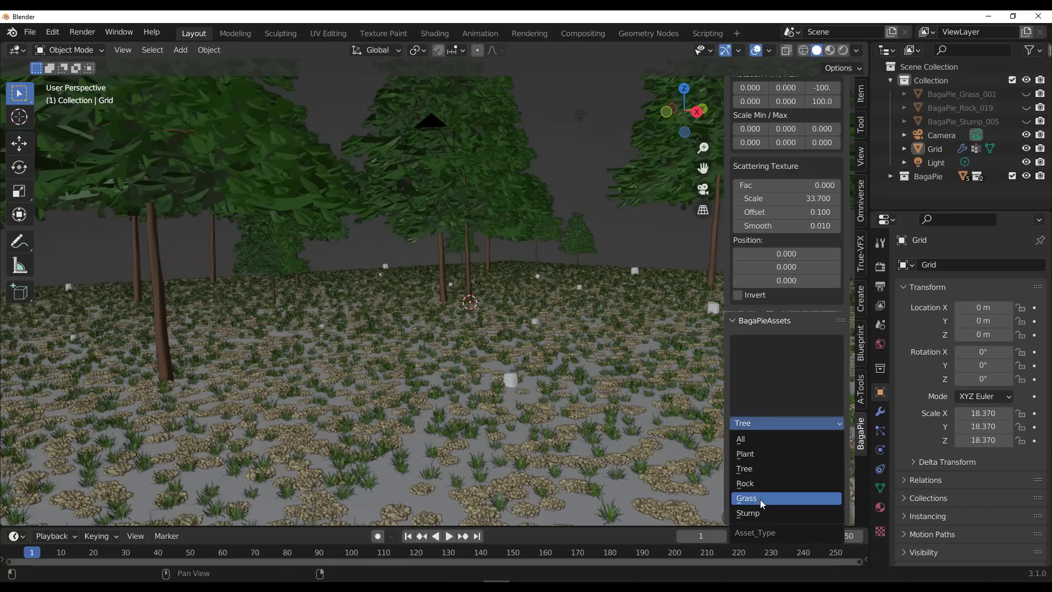
- Import the twisted bonsai tree (BagaPie_Tree_040) and orbit around it
{"action": "left_click", "coordinate": [775, 392]}
{"action": "left_click", "coordinate": [795, 387]}
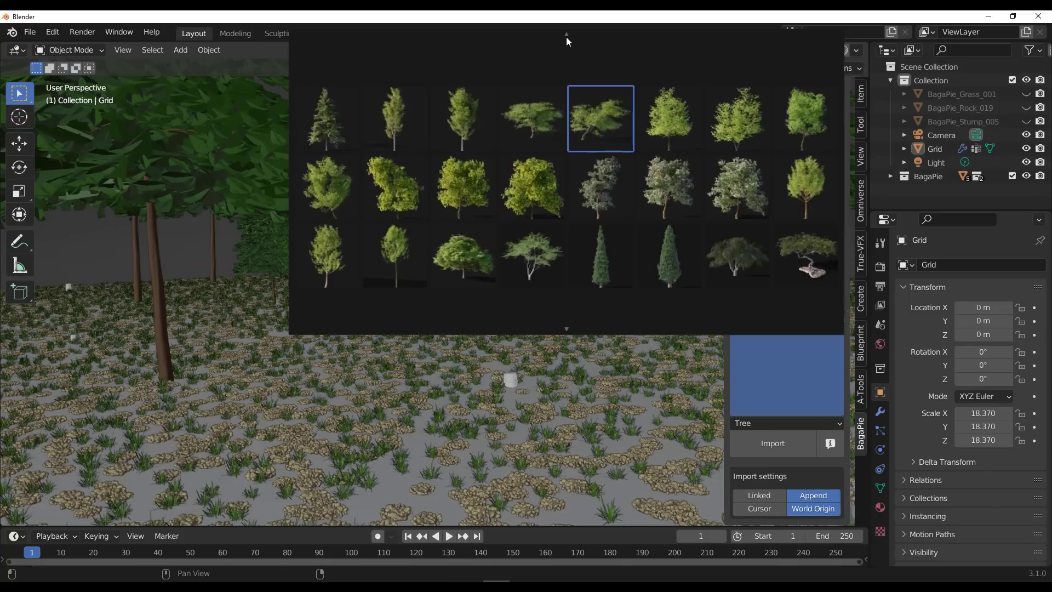
{"action": "scroll", "coordinate": [566, 231], "scroll_direction": "down", "scroll_amount": 3}
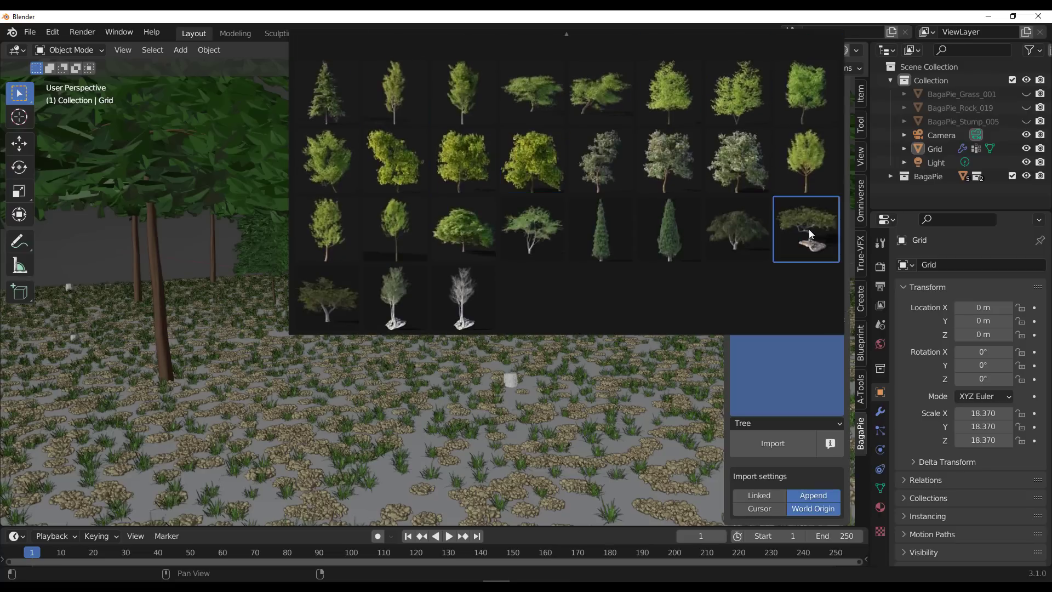
{"action": "left_click", "coordinate": [812, 233]}
{"action": "left_click", "coordinate": [778, 440]}
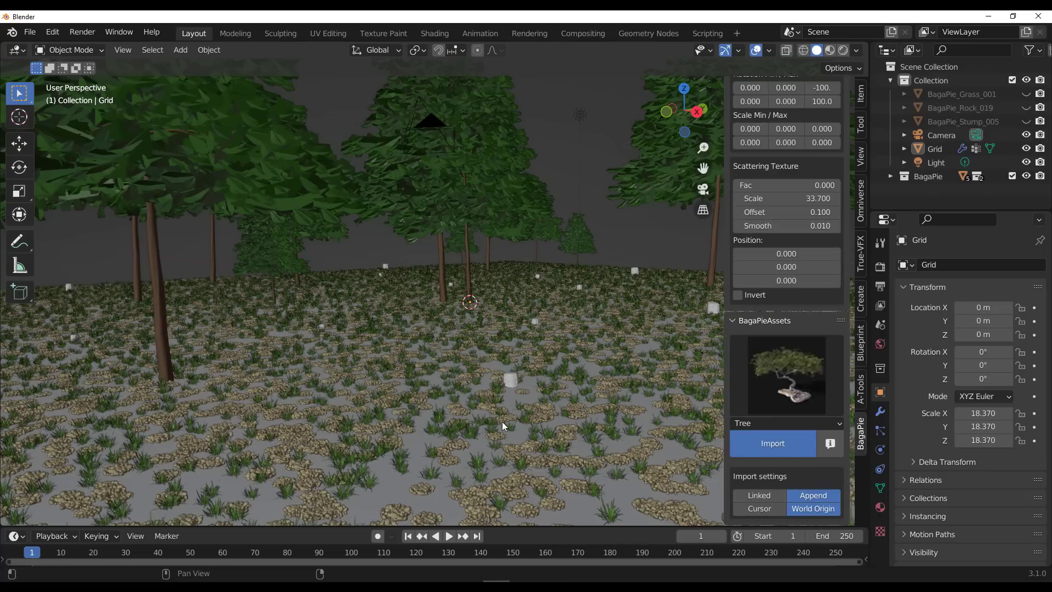
{"action": "scroll", "coordinate": [485, 289], "scroll_direction": "up", "scroll_amount": 8}
{"action": "middle_click_drag", "start_coordinate": [485, 289], "coordinate": [534, 355]}
{"action": "scroll", "coordinate": [557, 326], "scroll_direction": "down", "scroll_amount": 3}
{"action": "scroll", "coordinate": [592, 362], "scroll_direction": "down", "scroll_amount": 2}
{"action": "scroll", "coordinate": [534, 356], "scroll_direction": "up", "scroll_amount": 5}
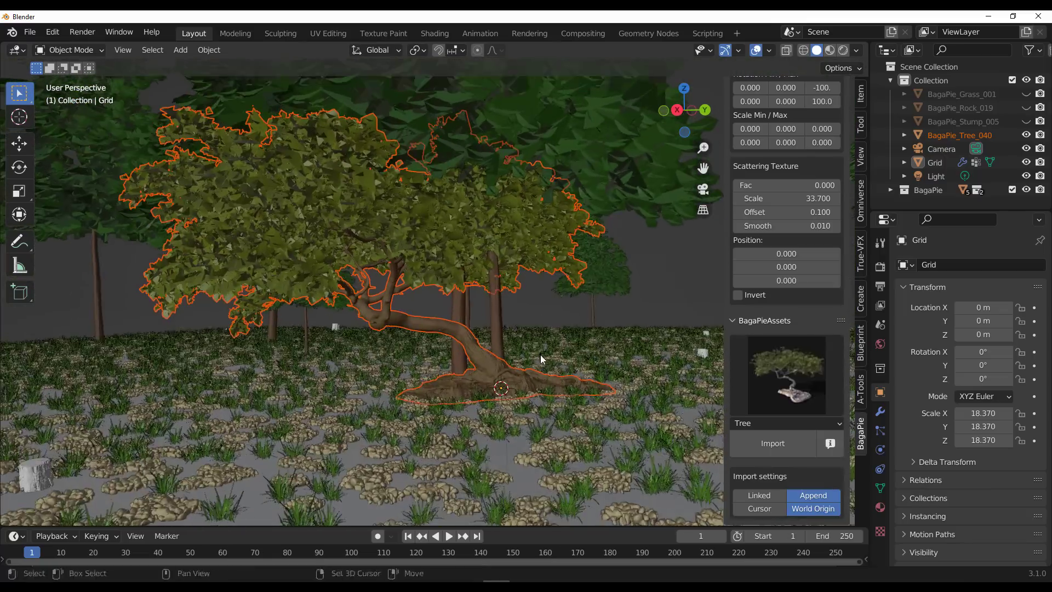
- Switch the render engine to Cycles and preview the forest in Rendered shading
{"action": "left_click", "coordinate": [880, 267]}
{"action": "left_click", "coordinate": [1001, 265]}
{"action": "left_click", "coordinate": [987, 310]}
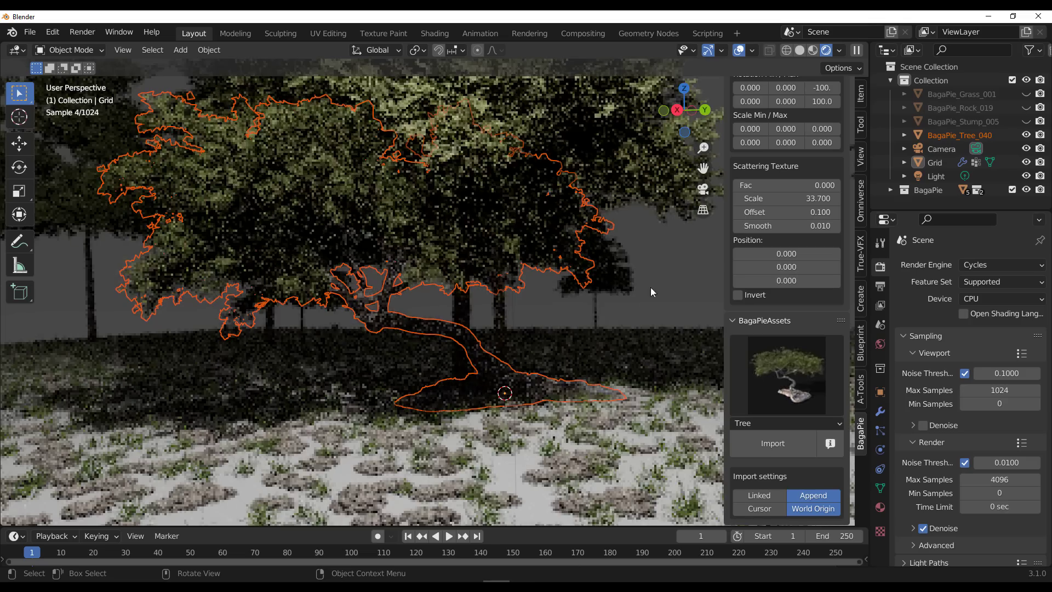
{"action": "left_click", "coordinate": [684, 300]}
{"action": "mouse_move", "coordinate": [592, 322]}
{"action": "middle_mouse_down"}
{"action": "mouse_move", "coordinate": [540, 332]}
{"action": "mouse_move", "coordinate": [394, 257]}
{"action": "mouse_move", "coordinate": [422, 340]}
{"action": "mouse_move", "coordinate": [364, 342]}
{"action": "middle_mouse_up"}
- Move the scene light so the bonsai tree and ground are lit
{"action": "left_click", "coordinate": [363, 342]}
{"action": "middle_click_drag", "start_coordinate": [754, 353], "coordinate": [599, 309]}
{"action": "key", "text": "g"}
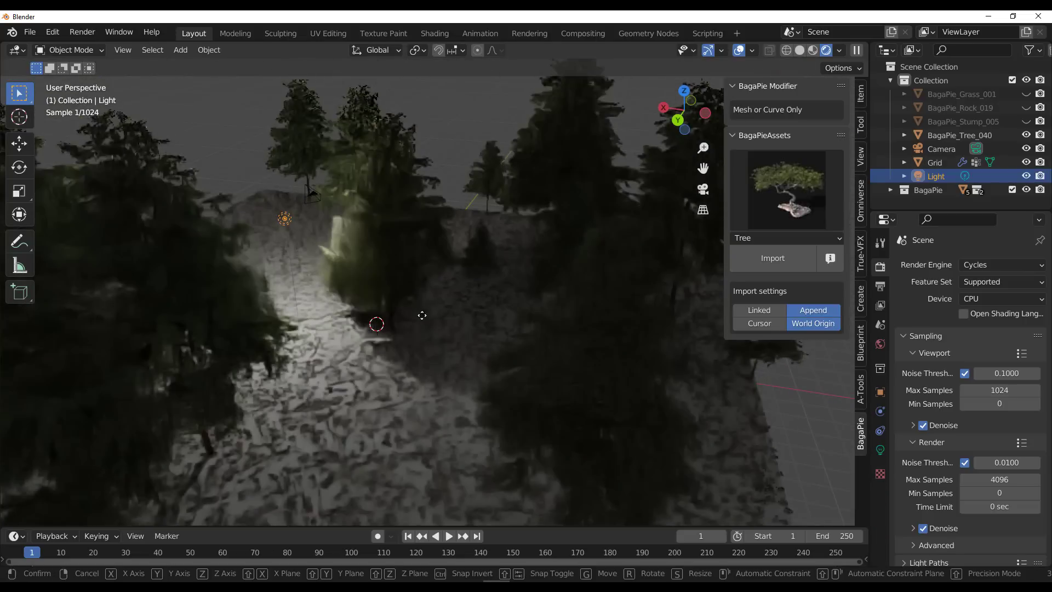
{"action": "left_click", "coordinate": [401, 339]}
{"action": "scroll", "coordinate": [401, 339], "scroll_direction": "up", "scroll_amount": 5}
{"action": "middle_click_drag", "start_coordinate": [403, 338], "coordinate": [452, 363]}
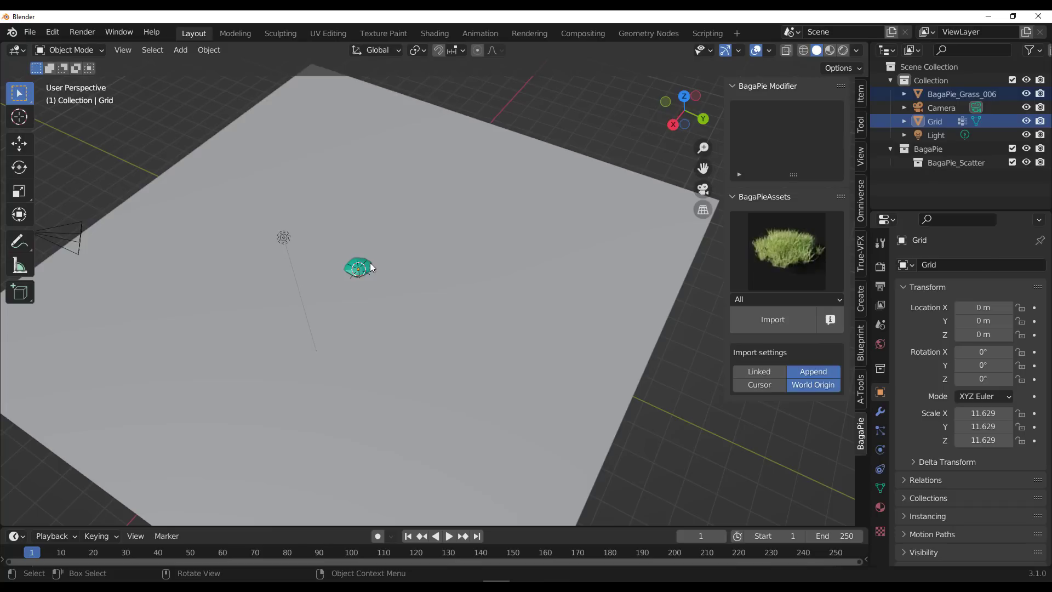
{"action": "left_click", "coordinate": [371, 267]}
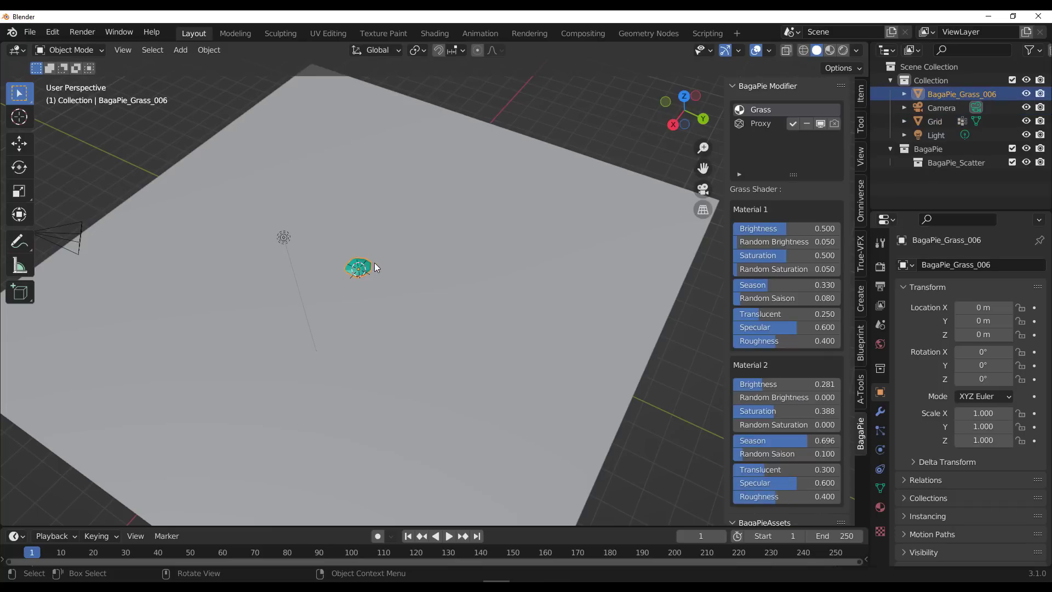
- Scatter the grass patch across the Grid and raise Density Max to 1096.800
{"action": "left_click", "coordinate": [463, 237], "text": "shift"}
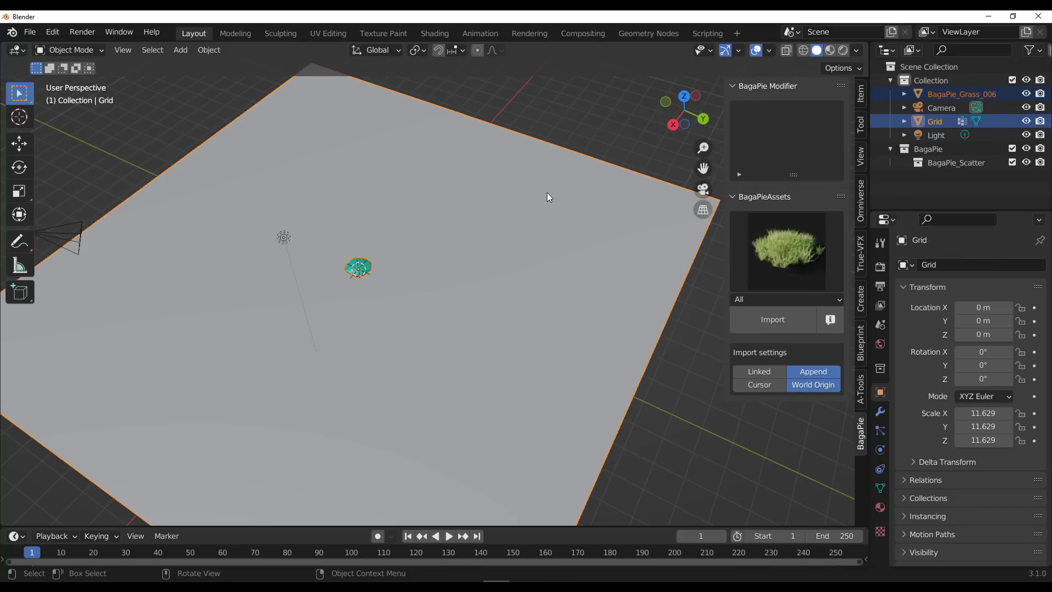
{"action": "key", "text": "j"}
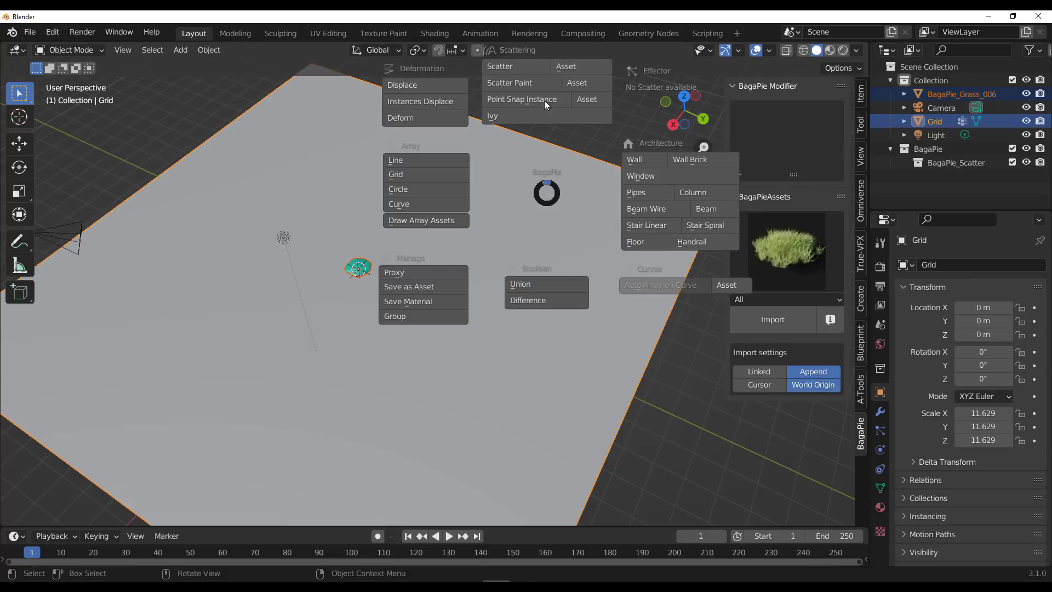
{"action": "left_click", "coordinate": [526, 65]}
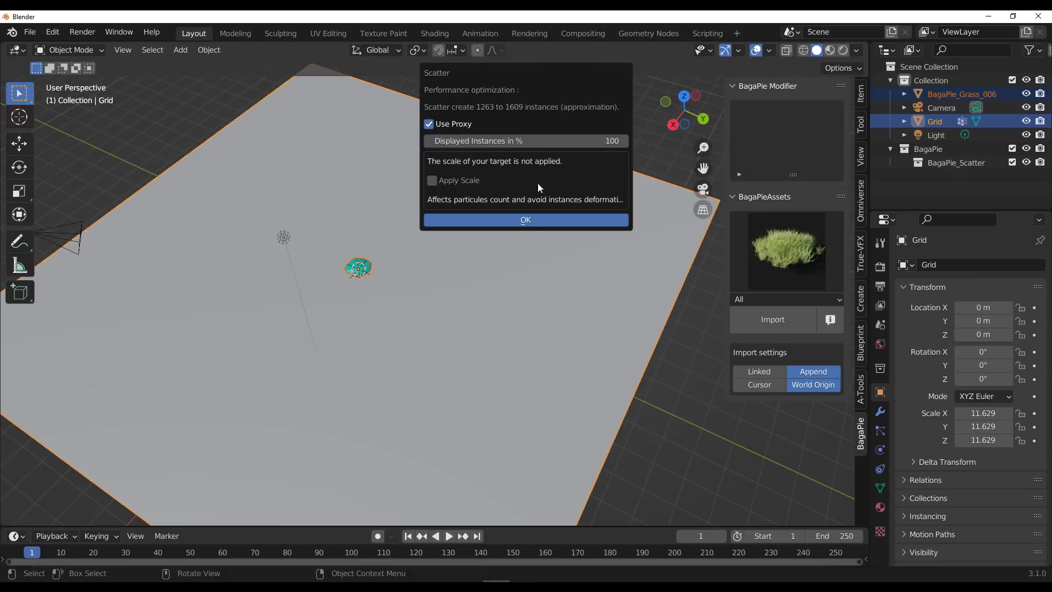
{"action": "left_click", "coordinate": [493, 218]}
{"action": "scroll", "coordinate": [511, 245], "scroll_direction": "down", "scroll_amount": 4}
{"action": "left_click", "coordinate": [546, 229]}
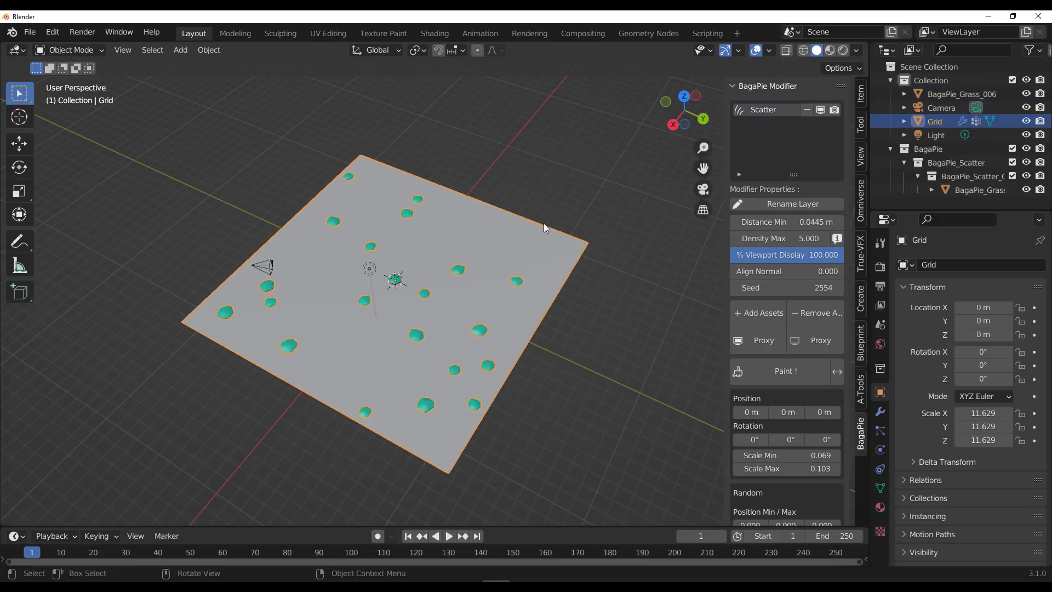
{"action": "left_click_drag", "start_coordinate": [754, 239], "coordinate": [822, 239]}
{"action": "scroll", "coordinate": [287, 279], "scroll_direction": "up", "scroll_amount": 5}
- View the grass from a lower angle, deselect the Grid, and select the camera
{"action": "middle_click_drag", "start_coordinate": [286, 279], "coordinate": [268, 235]}
{"action": "left_click", "coordinate": [413, 156]}
{"action": "middle_click_drag", "start_coordinate": [334, 227], "coordinate": [486, 286], "text": "shift"}
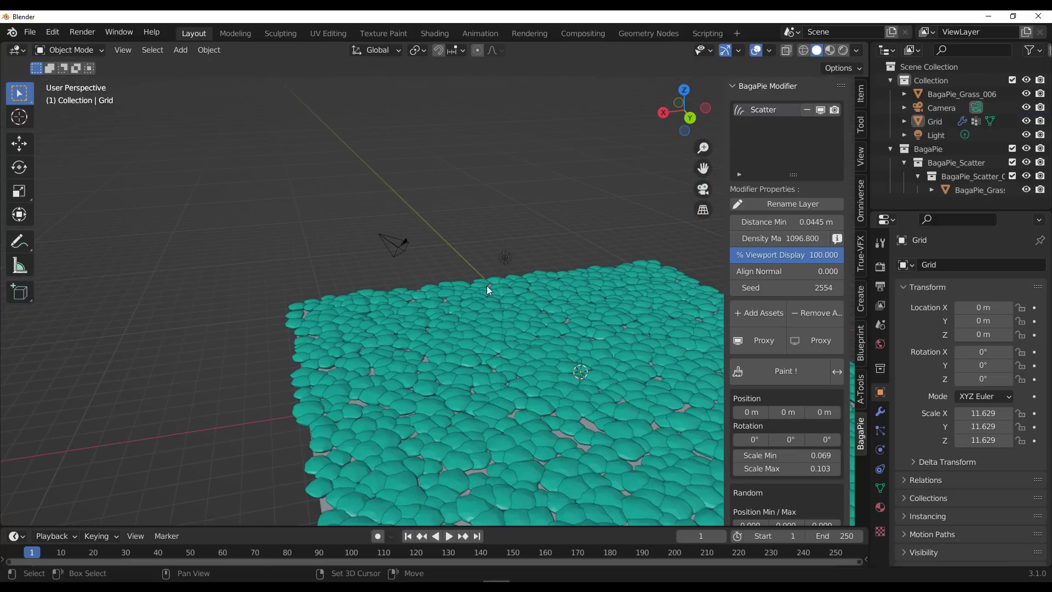
{"action": "left_click", "coordinate": [403, 247]}
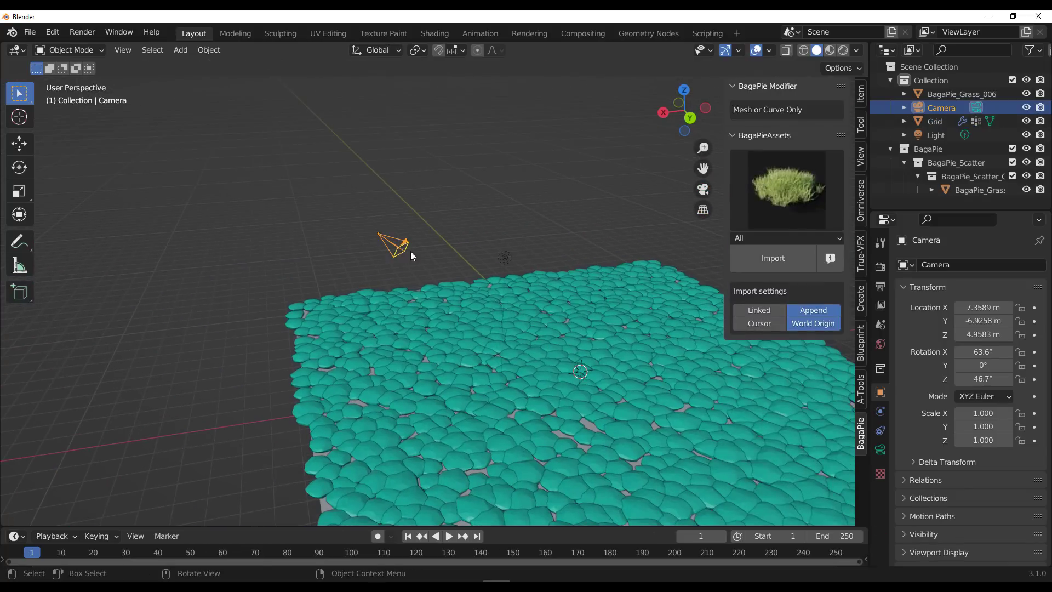
- Add a CamCulling effector to the Grid's grass scatter and rotate the camera
{"action": "left_click", "coordinate": [448, 422]}
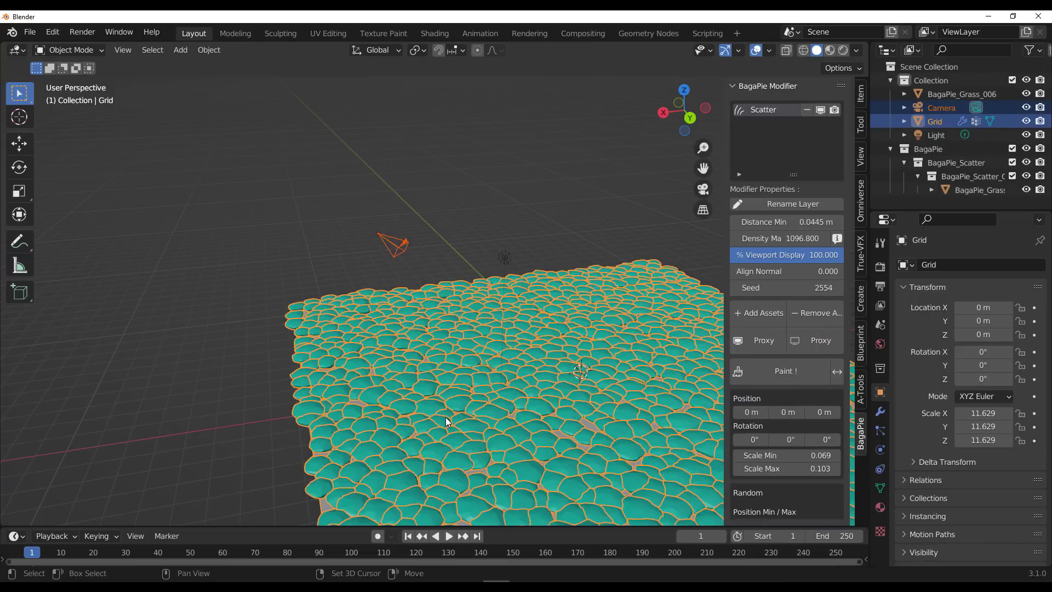
{"action": "key", "text": "j"}
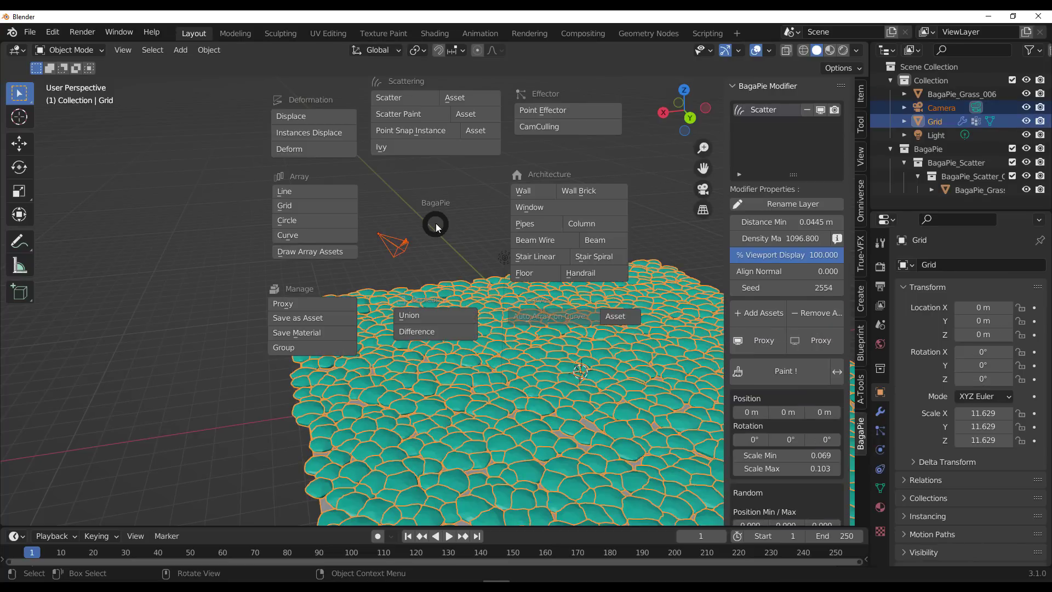
{"action": "left_click", "coordinate": [555, 126]}
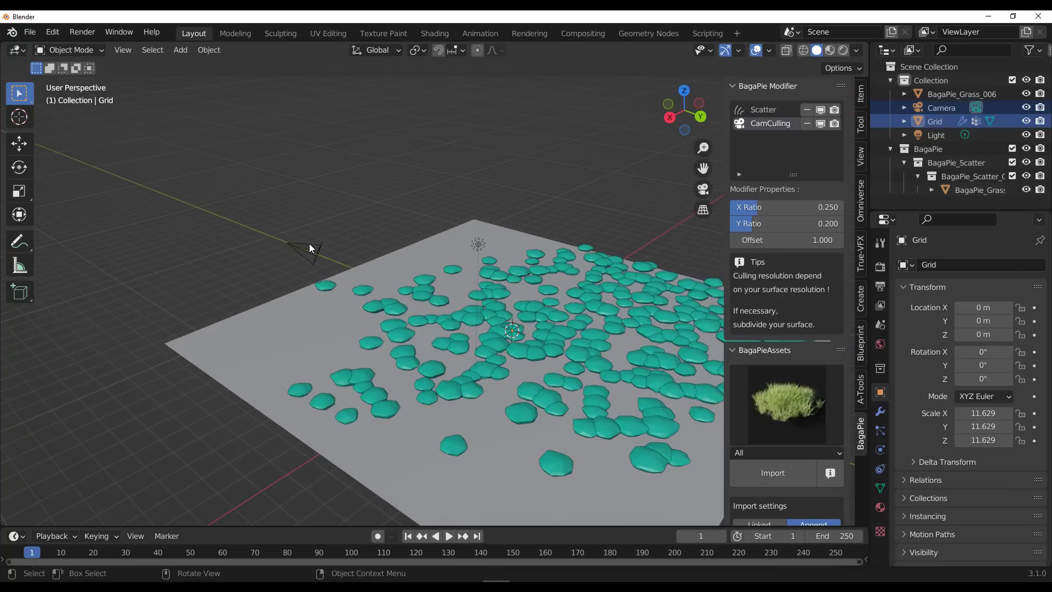
{"action": "left_click", "coordinate": [308, 246]}
{"action": "left_click", "coordinate": [19, 167]}
{"action": "middle_click_drag", "start_coordinate": [321, 299], "coordinate": [475, 192]}
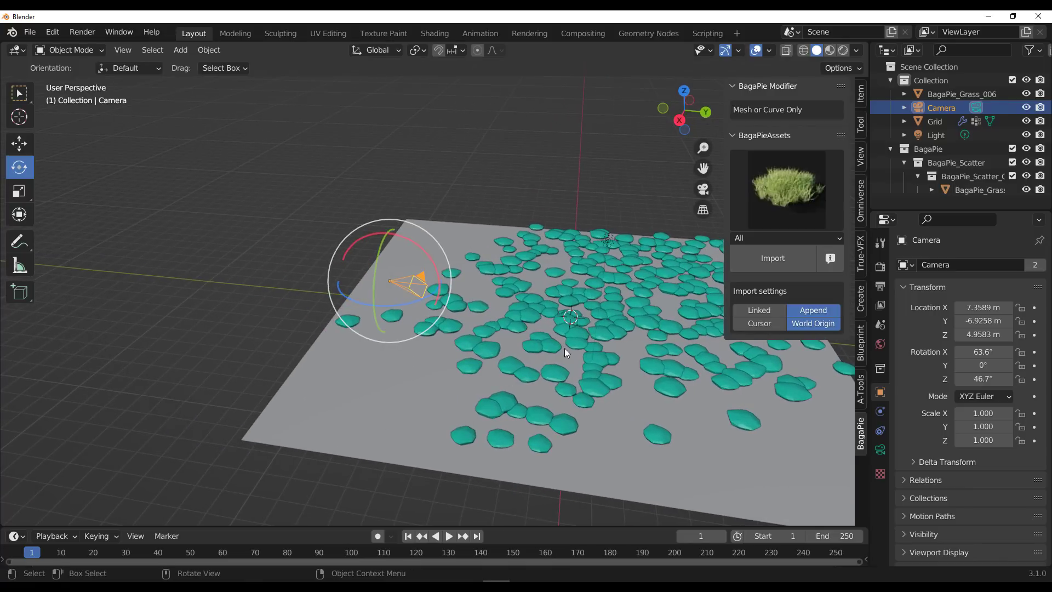
{"action": "left_click_drag", "start_coordinate": [373, 300], "coordinate": [398, 285]}
- Turn off Proxy on the grass Scatter layer and rotate the camera to another direction
{"action": "left_click", "coordinate": [637, 328]}
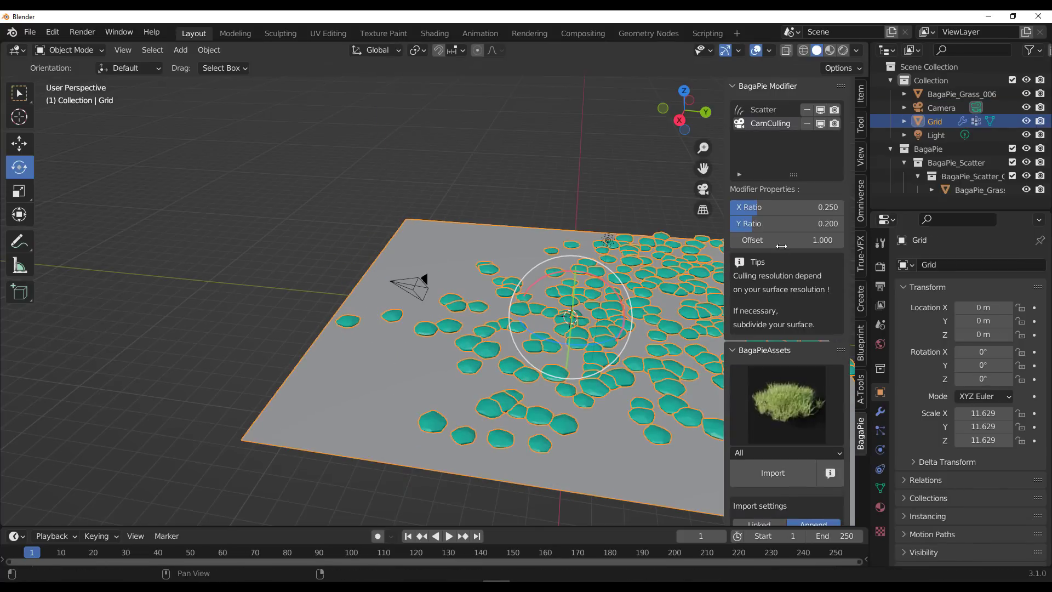
{"action": "left_click", "coordinate": [761, 110]}
{"action": "left_click", "coordinate": [812, 342]}
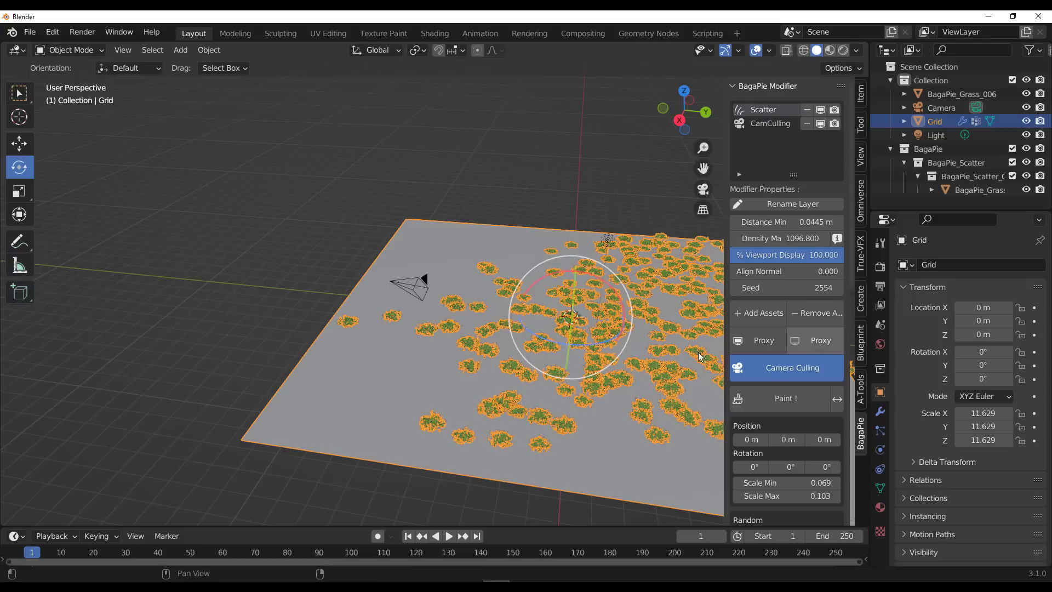
{"action": "left_click", "coordinate": [412, 288]}
{"action": "left_click_drag", "start_coordinate": [394, 309], "coordinate": [348, 344]}
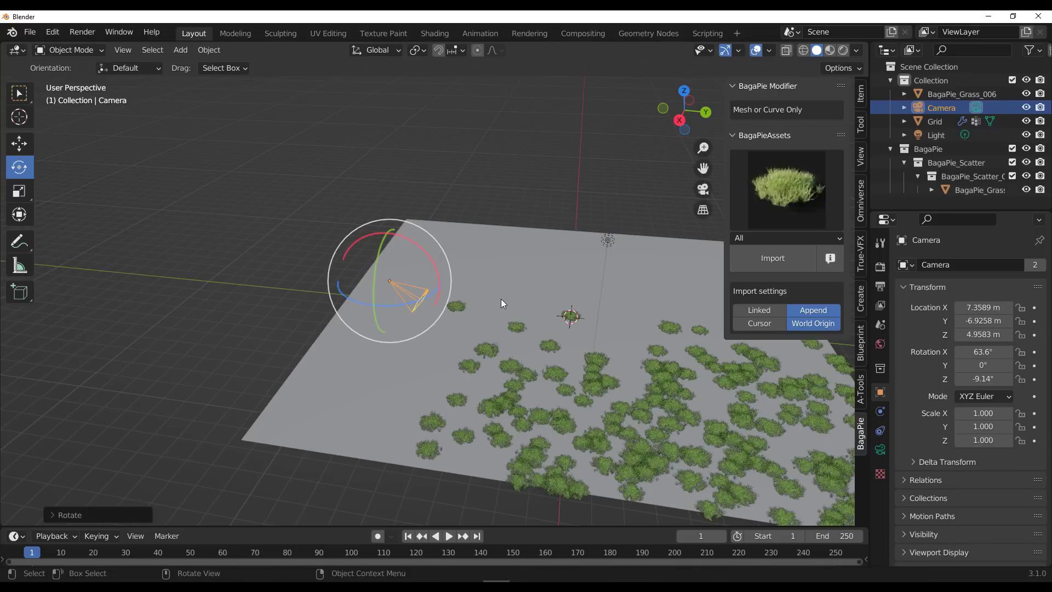
- Set the CamCulling X Ratio to 0.455 and Offset to 4.200
{"action": "left_click", "coordinate": [564, 198]}
{"action": "left_click", "coordinate": [573, 277]}
{"action": "left_click", "coordinate": [760, 126]}
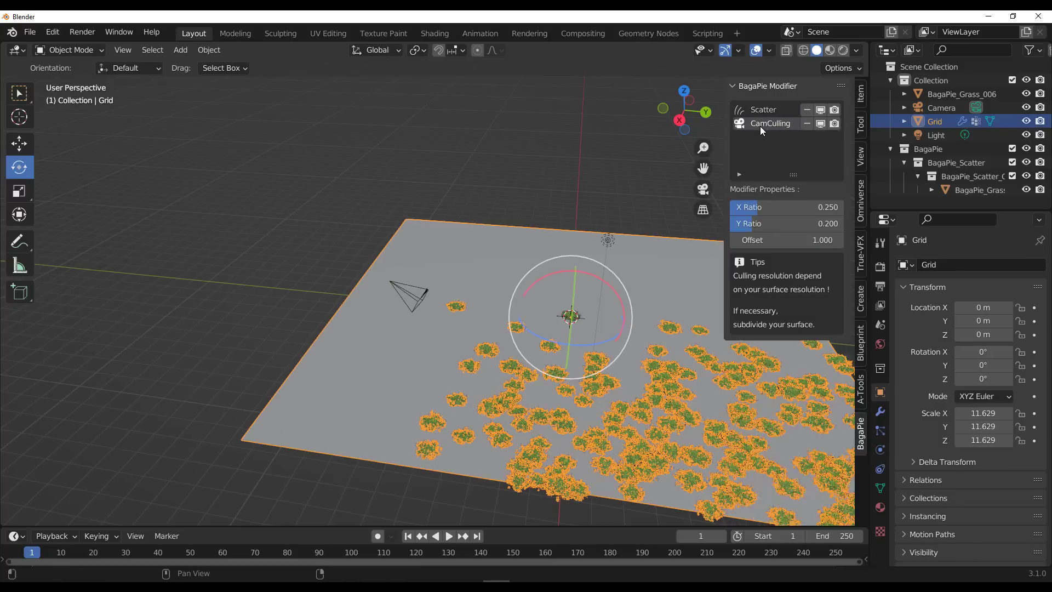
{"action": "left_click_drag", "start_coordinate": [758, 207], "coordinate": [833, 240]}
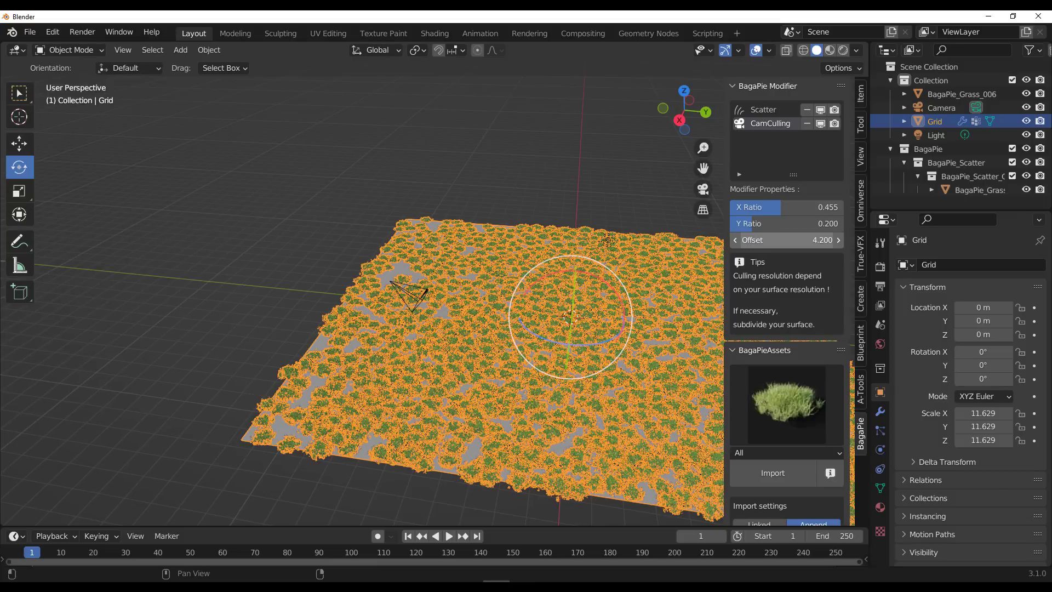
{"action": "left_click", "coordinate": [469, 165]}
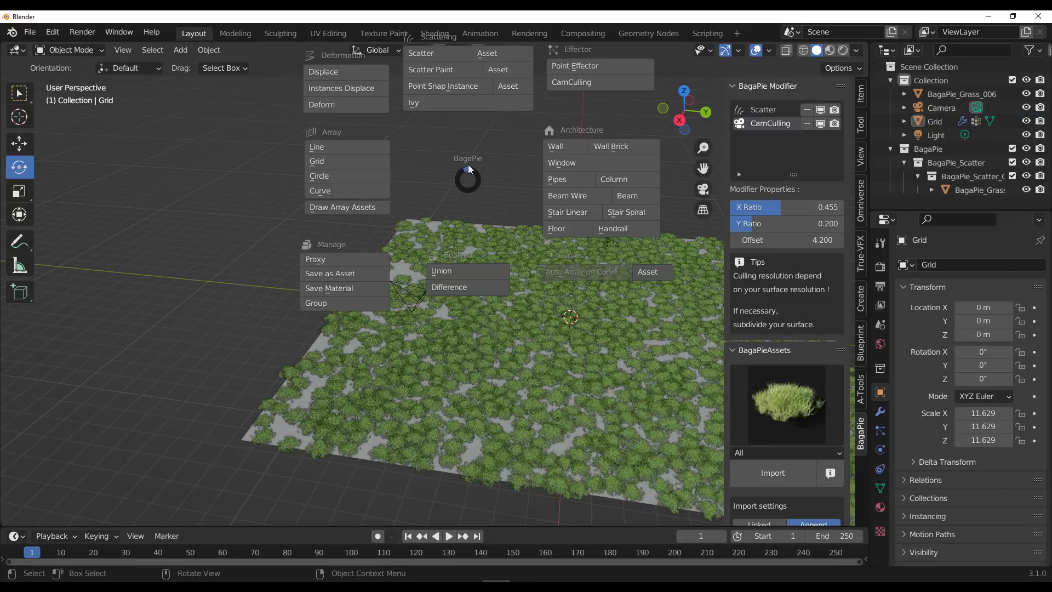
{"action": "key", "text": "Escape"}
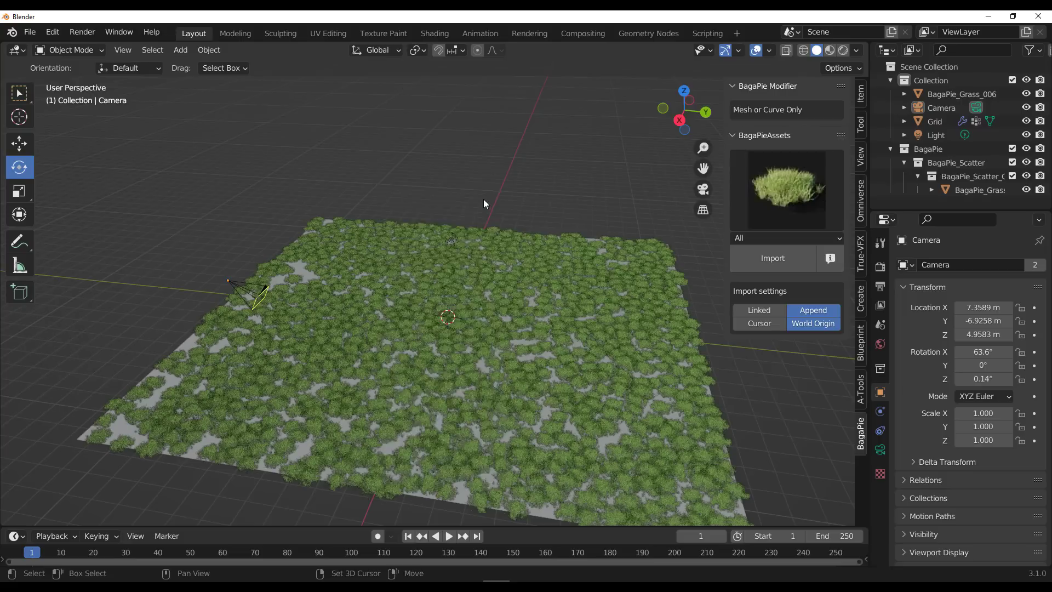
{"action": "key", "text": "shift+a"}
- Add a cylinder and attempt a BagaPie effector with the Grid, which raises a warning
{"action": "mouse_move", "coordinate": [483, 199]}
{"action": "left_click", "coordinate": [553, 269]}
{"action": "scroll", "coordinate": [578, 310], "scroll_direction": "up", "scroll_amount": 4}
{"action": "left_click", "coordinate": [578, 310], "text": "shift"}
{"action": "key", "text": "j"}
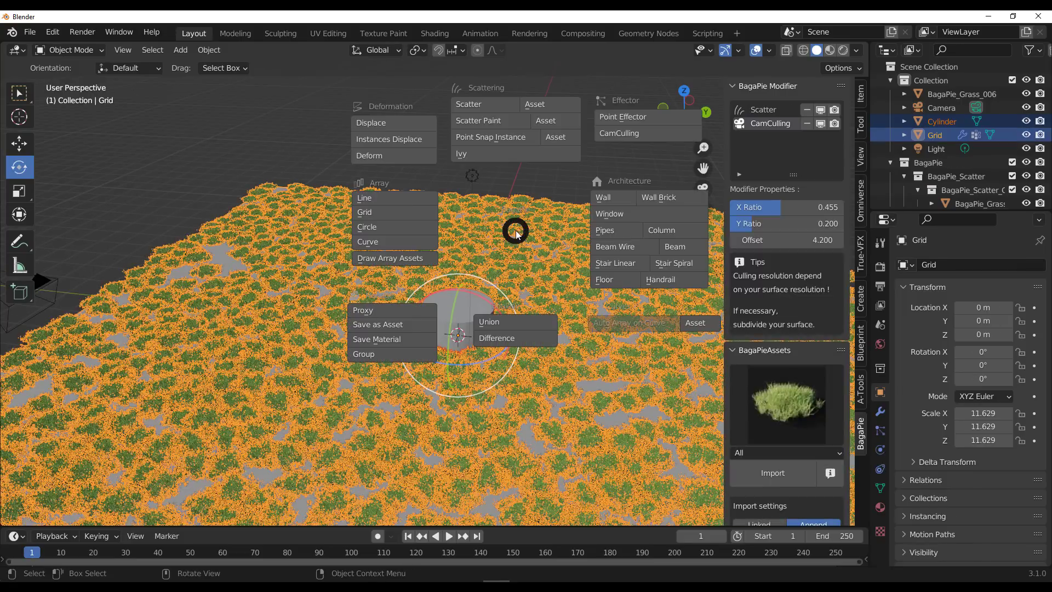
{"action": "left_click", "coordinate": [635, 116]}
{"action": "middle_click_drag", "start_coordinate": [595, 218], "coordinate": [535, 221]}
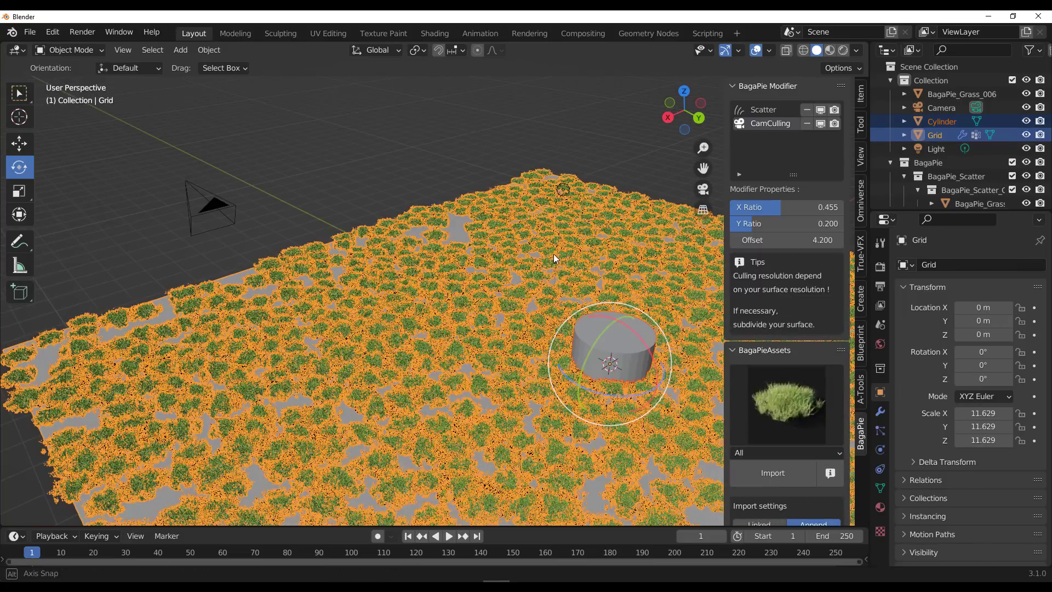
{"action": "left_click", "coordinate": [628, 156]}
{"action": "left_click", "coordinate": [777, 112]}
- Add a Point Effector driven by the cylinder on the Grid's grass and move the cylinder off the grid
{"action": "left_click", "coordinate": [642, 356]}
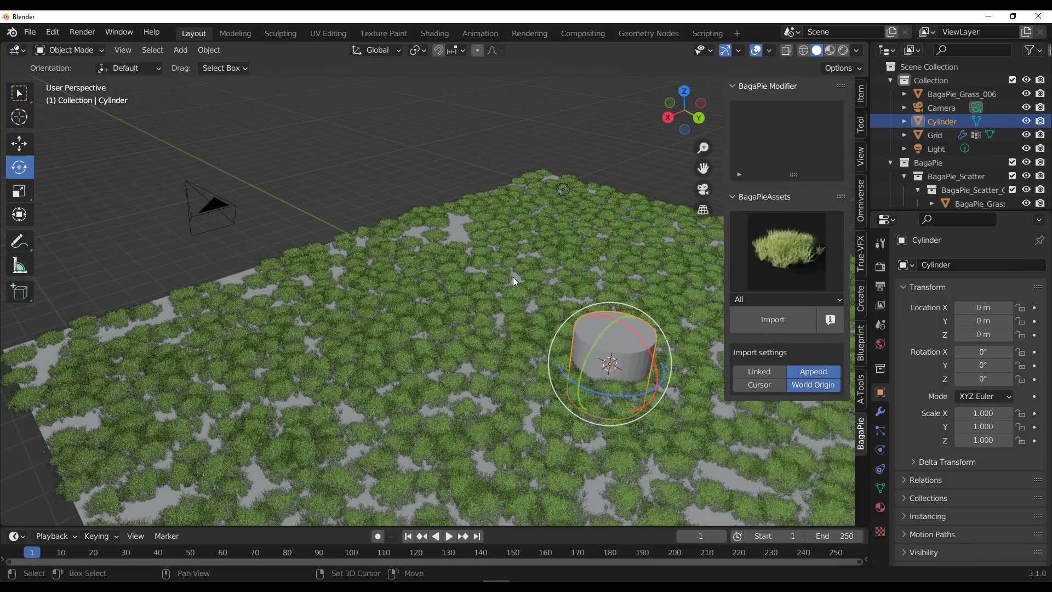
{"action": "left_click", "coordinate": [513, 277], "text": "shift"}
{"action": "key", "text": "j"}
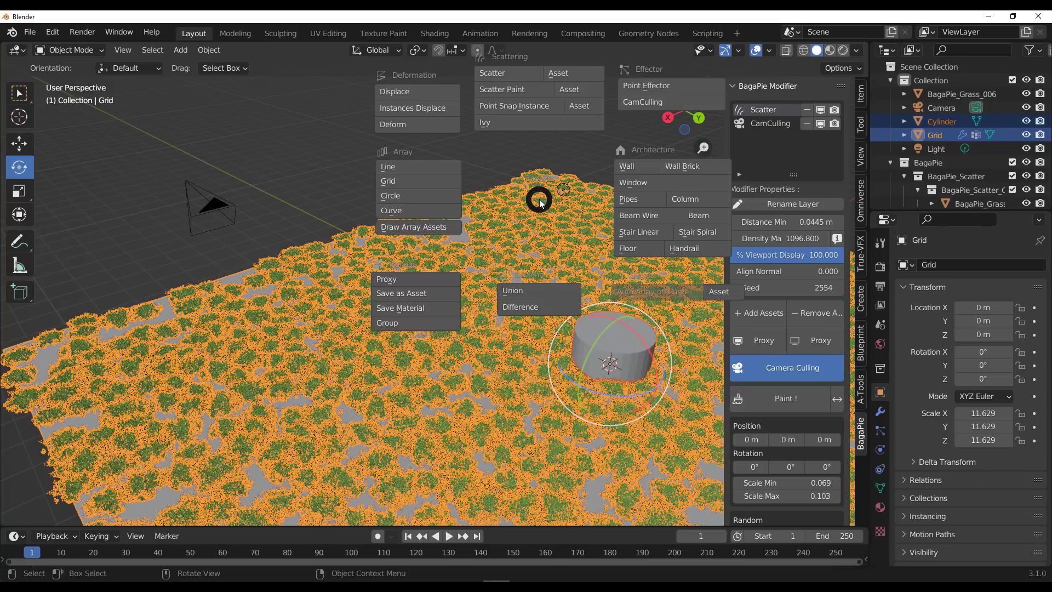
{"action": "left_click", "coordinate": [670, 88]}
{"action": "middle_click_drag", "start_coordinate": [618, 299], "coordinate": [546, 207]}
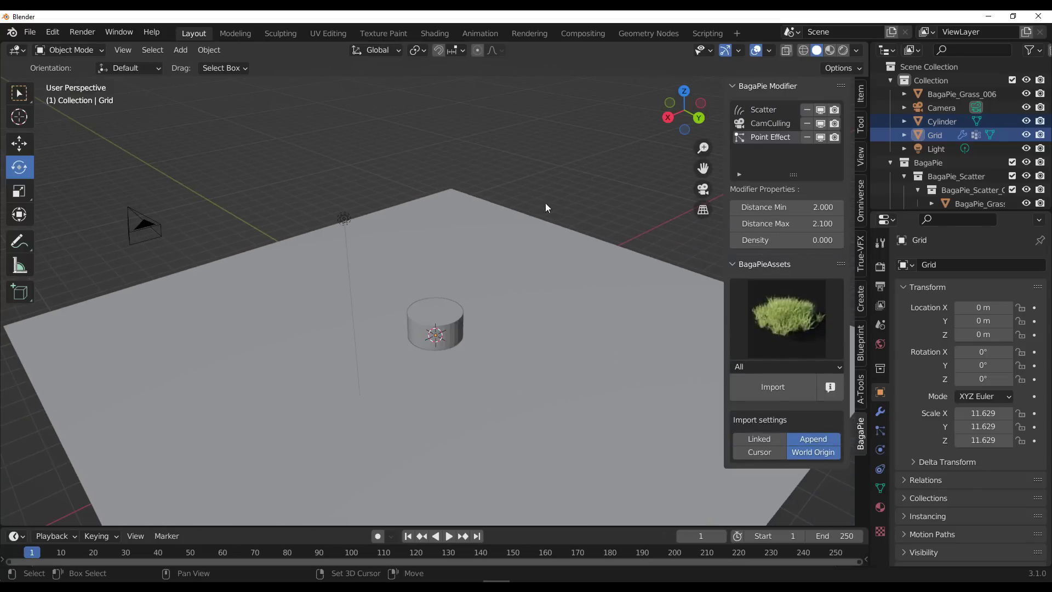
{"action": "left_click", "coordinate": [449, 325]}
{"action": "left_click", "coordinate": [145, 226]}
{"action": "left_click", "coordinate": [459, 327]}
{"action": "scroll", "coordinate": [461, 323], "scroll_direction": "down", "scroll_amount": 2}
{"action": "middle_click_drag", "start_coordinate": [466, 312], "coordinate": [425, 292], "text": "shift"}
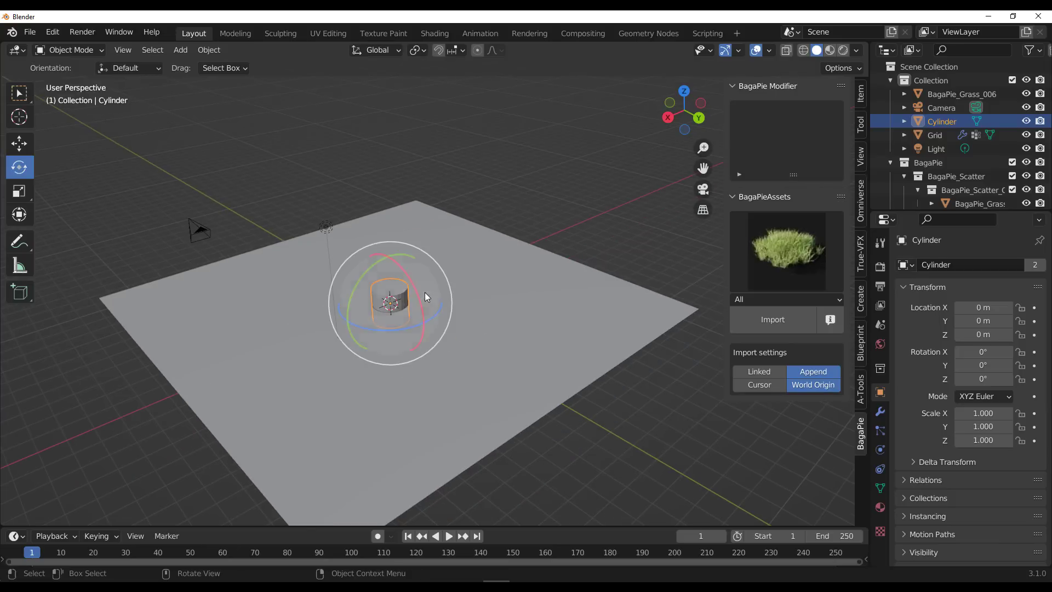
{"action": "left_click_drag", "start_coordinate": [387, 323], "coordinate": [485, 191]}
- Adjust effector Density (0.100, then 0.000) and Distance Max while moving the cylinder across the grid
{"action": "left_click", "coordinate": [505, 256]}
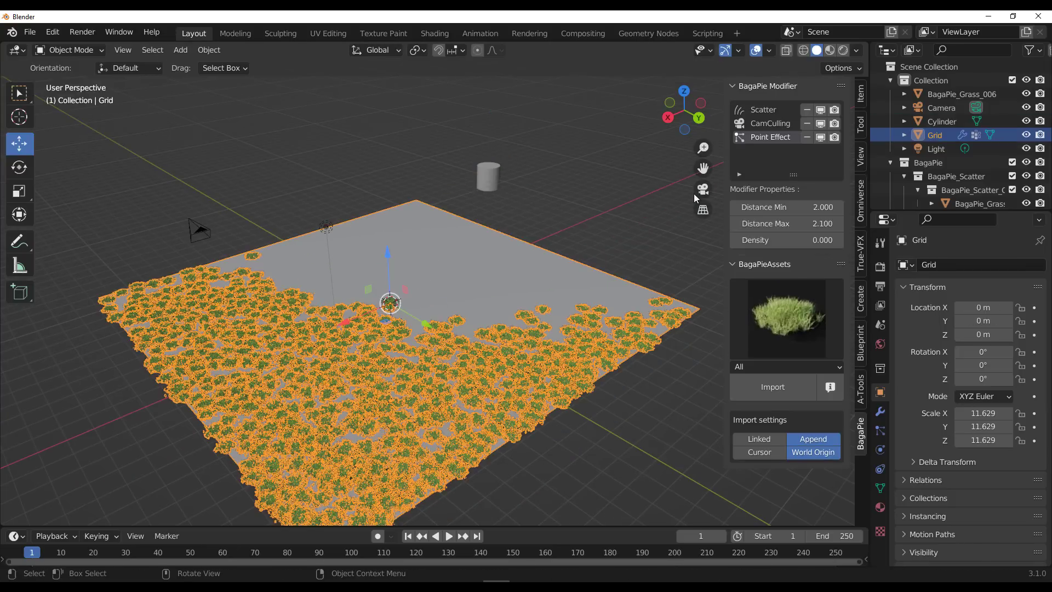
{"action": "left_click_drag", "start_coordinate": [787, 240], "coordinate": [798, 240]}
{"action": "middle_click_drag", "start_coordinate": [543, 216], "coordinate": [454, 210]}
{"action": "scroll", "coordinate": [525, 252], "scroll_direction": "down", "scroll_amount": 4}
{"action": "left_click", "coordinate": [665, 305]}
{"action": "left_click_drag", "start_coordinate": [629, 303], "coordinate": [567, 272]}
{"action": "left_click", "coordinate": [554, 294]}
{"action": "left_click_drag", "start_coordinate": [798, 240], "coordinate": [787, 240]}
{"action": "mouse_move", "coordinate": [787, 223]}
{"action": "left_mouse_down"}
{"action": "mouse_move", "coordinate": [810, 224]}
{"action": "mouse_move", "coordinate": [789, 224]}
{"action": "left_mouse_up"}
{"action": "left_click", "coordinate": [601, 269]}
{"action": "left_click_drag", "start_coordinate": [603, 268], "coordinate": [548, 160]}
- Add a plane to the scene and scale it to 14.965
{"action": "key", "text": "g"}
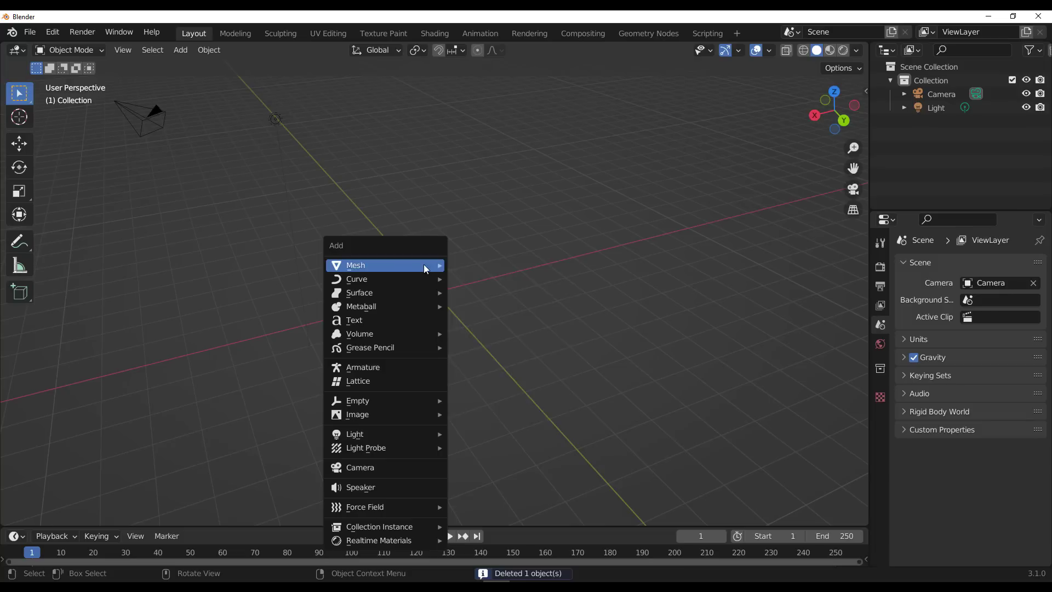
{"action": "mouse_move", "coordinate": [423, 264]}
{"action": "left_click", "coordinate": [479, 264]}
{"action": "scroll", "coordinate": [432, 298], "scroll_direction": "down", "scroll_amount": 3}
{"action": "middle_click_drag", "start_coordinate": [433, 298], "coordinate": [472, 297]}
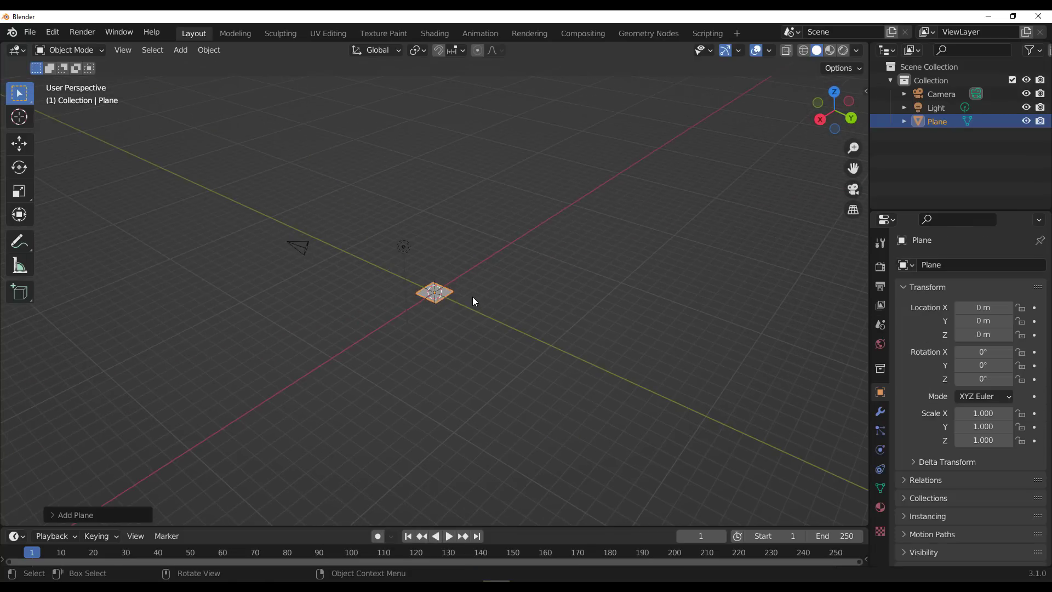
{"action": "key", "text": "s"}
{"action": "left_click", "coordinate": [152, 444]}
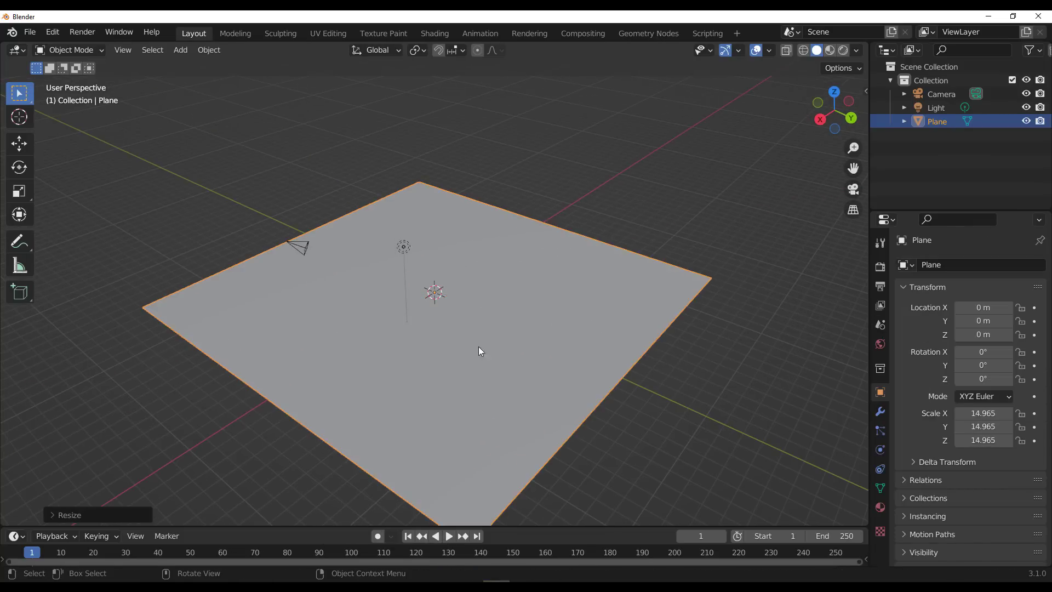
- Turn the plane into a BagaPie Wall with Height 0.90 and Depth 0.20
{"action": "key", "text": "j"}
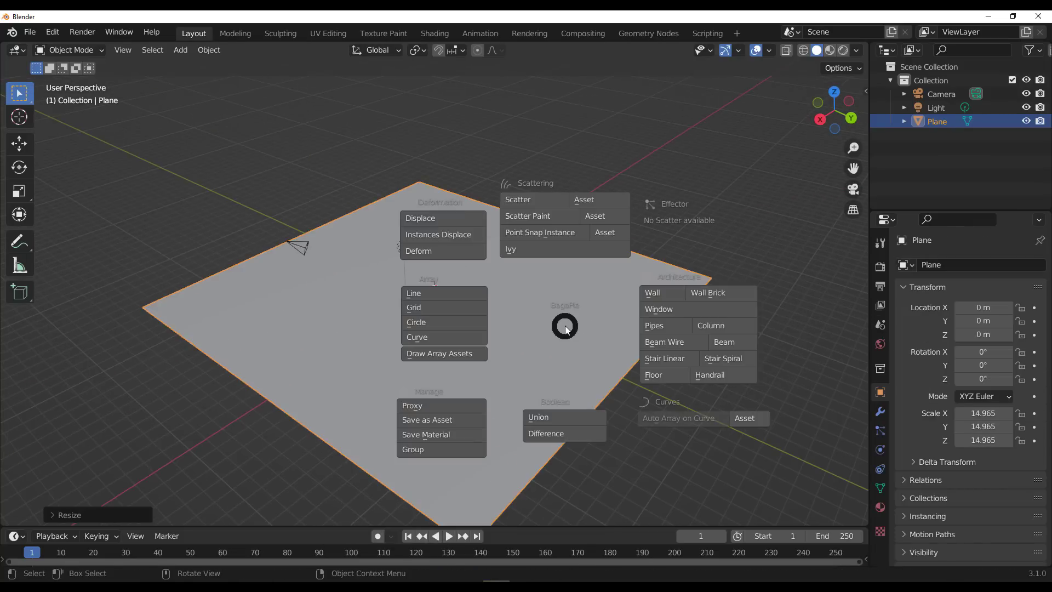
{"action": "left_click", "coordinate": [675, 293]}
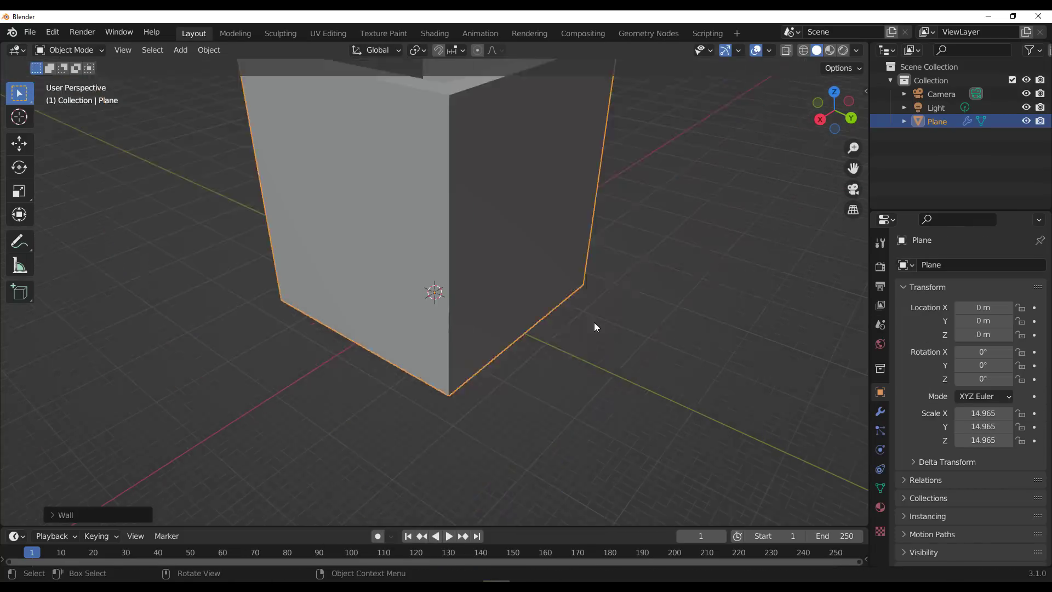
{"action": "left_click", "coordinate": [78, 509]}
{"action": "mouse_move", "coordinate": [176, 481]}
{"action": "left_mouse_down"}
{"action": "mouse_move", "coordinate": [126, 480]}
{"action": "mouse_move", "coordinate": [180, 481]}
{"action": "left_mouse_up"}
{"action": "scroll", "coordinate": [506, 287], "scroll_direction": "up", "scroll_amount": 4}
{"action": "middle_click_drag", "start_coordinate": [514, 304], "coordinate": [499, 313]}
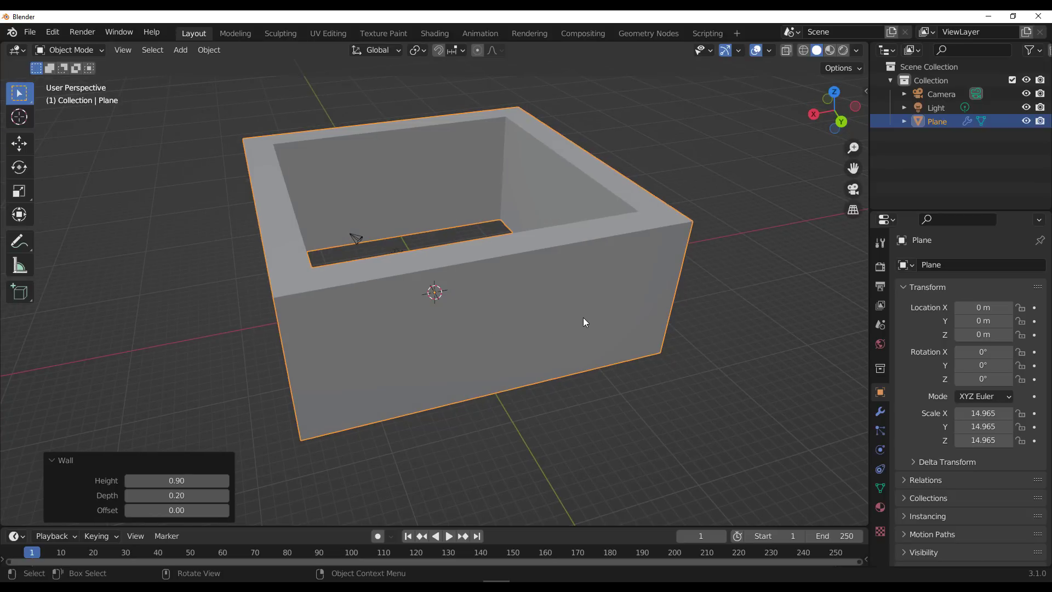
{"action": "key", "text": "j"}
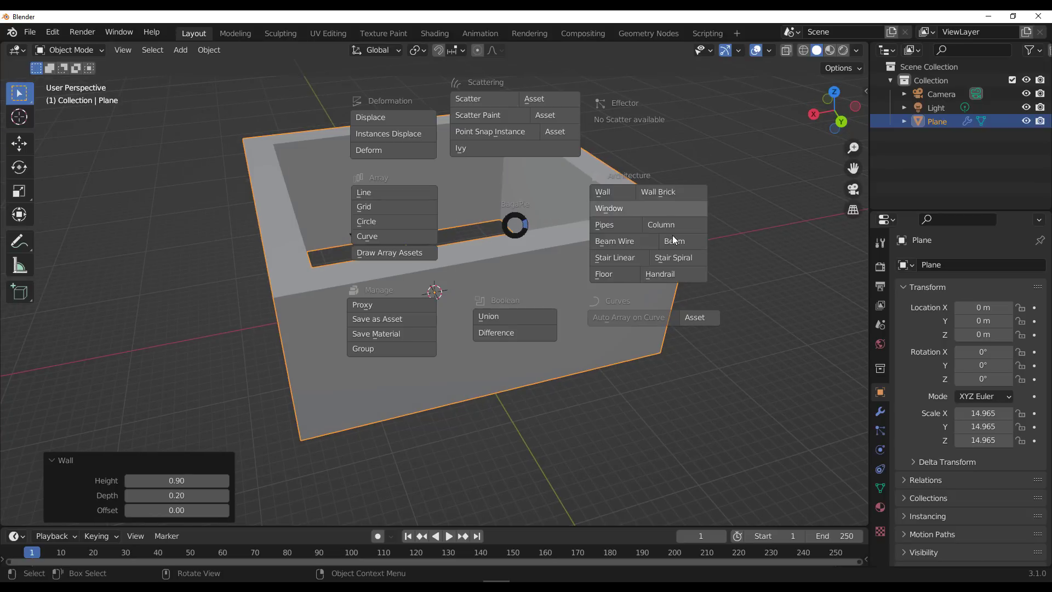
- Draw BagaPie window boxes on three of the building's walls to cut openings
{"action": "left_click", "coordinate": [617, 208]}
{"action": "middle_click_drag", "start_coordinate": [595, 332], "coordinate": [536, 309]}
{"action": "left_click_drag", "start_coordinate": [363, 199], "coordinate": [582, 297]}
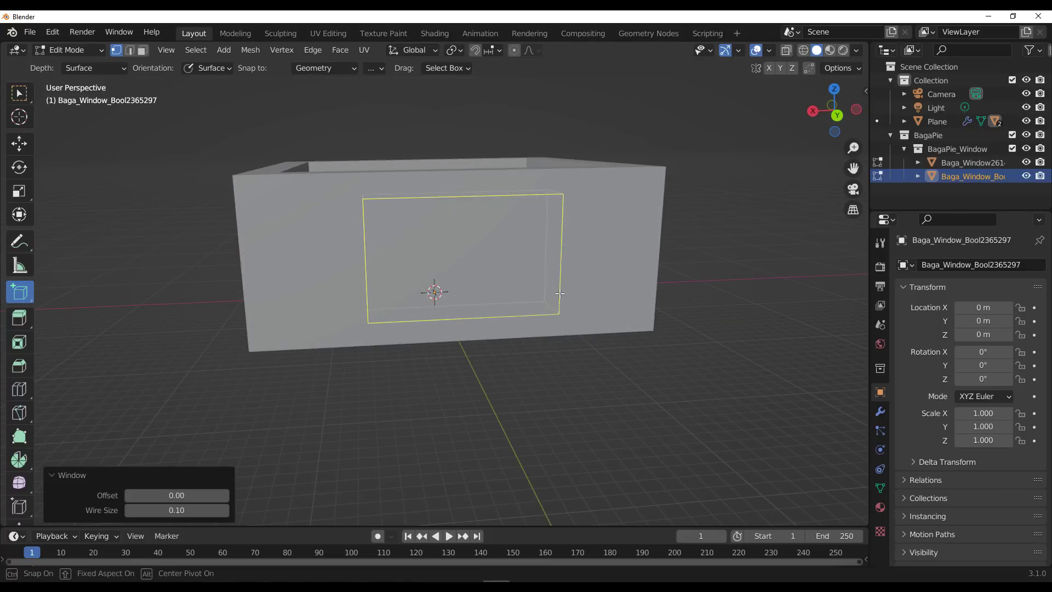
{"action": "left_click", "coordinate": [560, 293]}
{"action": "middle_click_drag", "start_coordinate": [694, 284], "coordinate": [661, 283]}
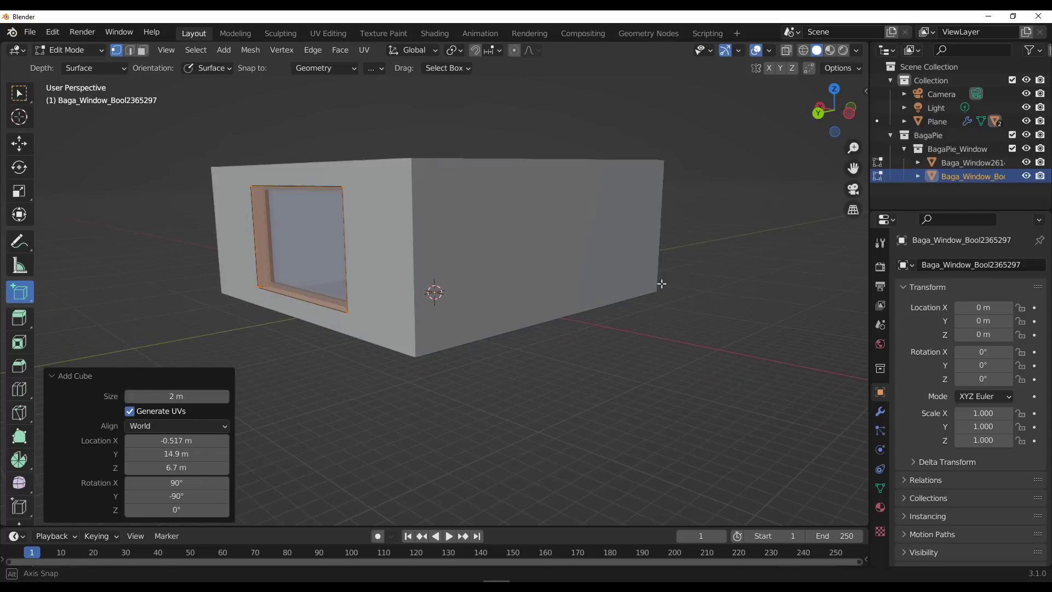
{"action": "middle_click_drag", "start_coordinate": [539, 290], "coordinate": [482, 288]}
{"action": "left_click_drag", "start_coordinate": [293, 180], "coordinate": [653, 276]}
{"action": "left_click", "coordinate": [584, 268]}
{"action": "middle_click_drag", "start_coordinate": [685, 289], "coordinate": [487, 296]}
{"action": "middle_click_drag", "start_coordinate": [315, 234], "coordinate": [322, 275]}
{"action": "left_click_drag", "start_coordinate": [246, 232], "coordinate": [614, 314]}
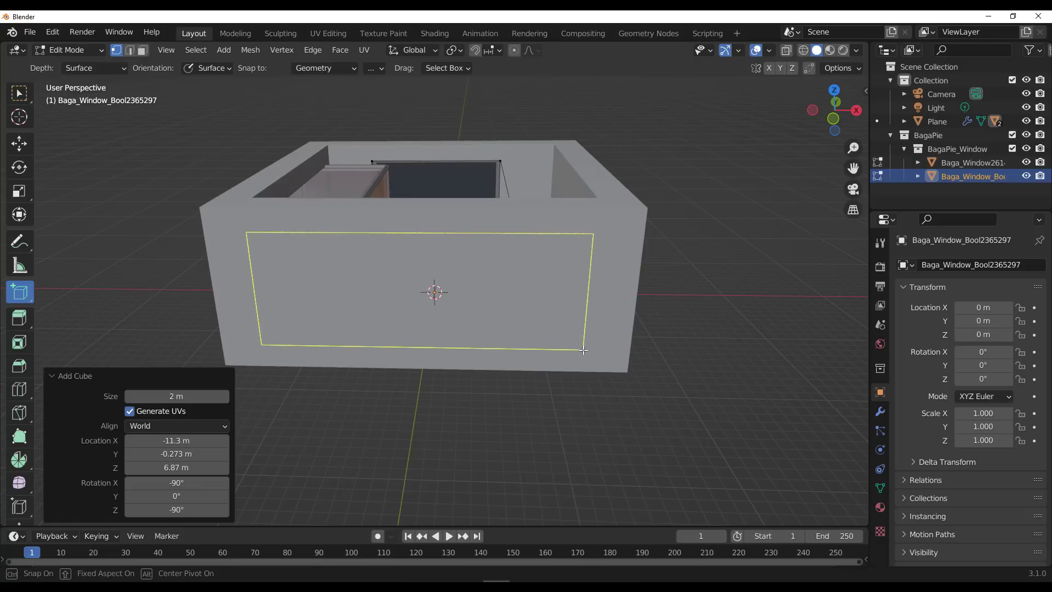
{"action": "left_click", "coordinate": [571, 324]}
- Slide the window box's face about -7.5 m along X in Edit Mode
{"action": "middle_click_drag", "start_coordinate": [488, 238], "coordinate": [361, 296]}
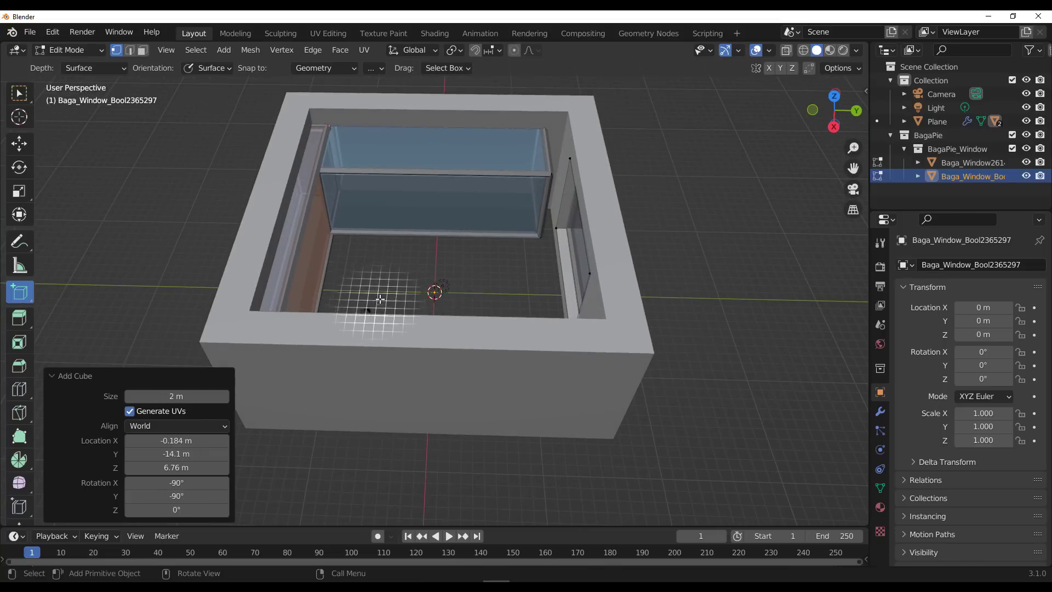
{"action": "left_click", "coordinate": [19, 143]}
{"action": "left_click", "coordinate": [329, 234]}
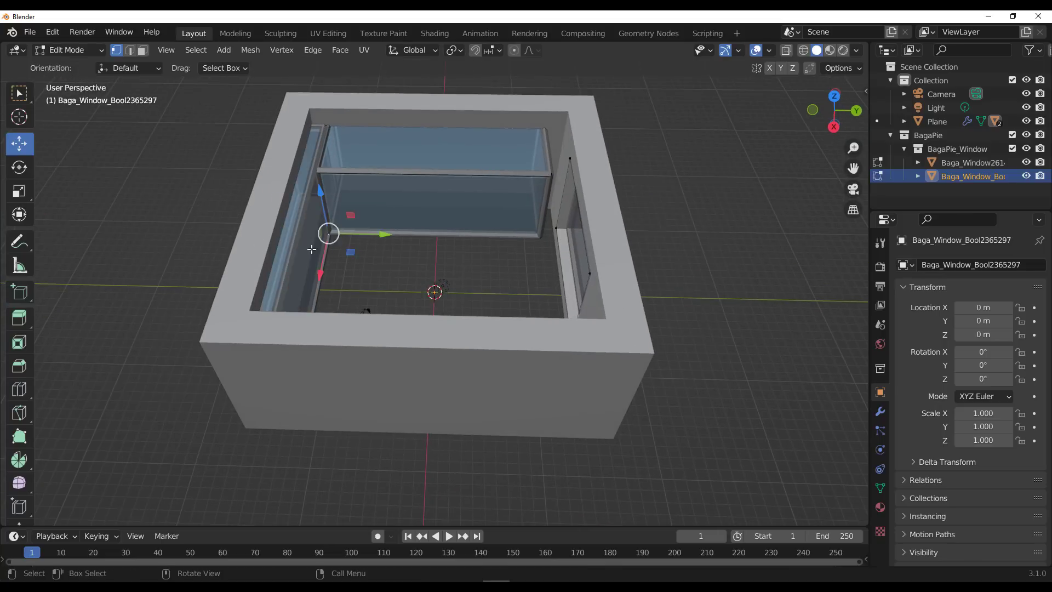
{"action": "key", "text": "3"}
{"action": "left_click", "coordinate": [310, 247]}
{"action": "left_click_drag", "start_coordinate": [335, 236], "coordinate": [341, 241]}
{"action": "left_click_drag", "start_coordinate": [340, 242], "coordinate": [345, 242]}
{"action": "left_click_drag", "start_coordinate": [441, 258], "coordinate": [508, 232]}
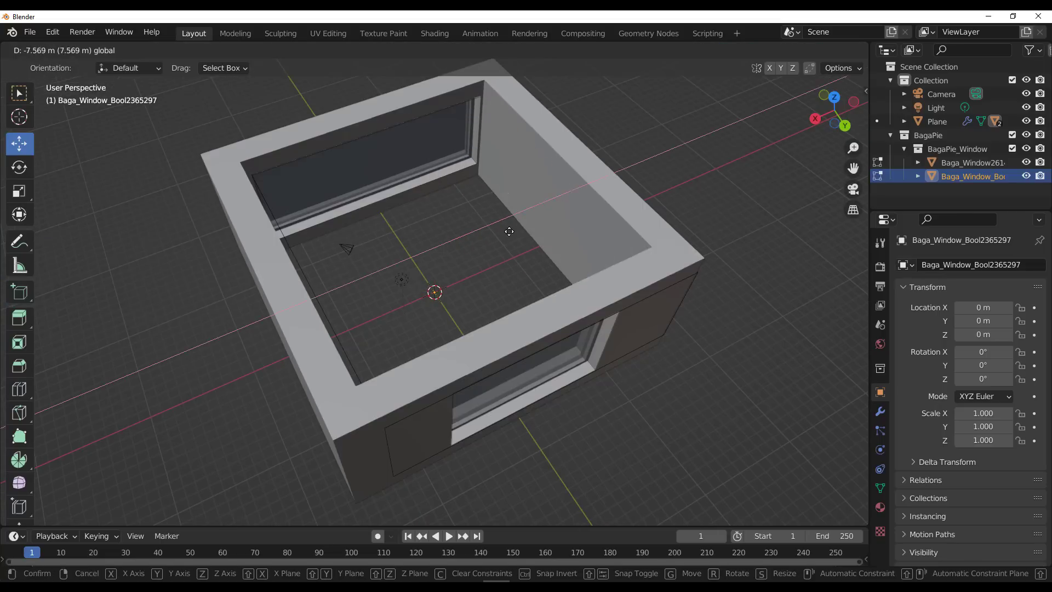
{"action": "middle_click_drag", "start_coordinate": [508, 232], "coordinate": [301, 219]}
{"action": "left_click", "coordinate": [339, 190]}
{"action": "middle_click_drag", "start_coordinate": [373, 264], "coordinate": [509, 241]}
- Back in Object Mode, add a plane and scale it into a large ground
{"action": "key", "text": "Tab"}
{"action": "left_click", "coordinate": [269, 347]}
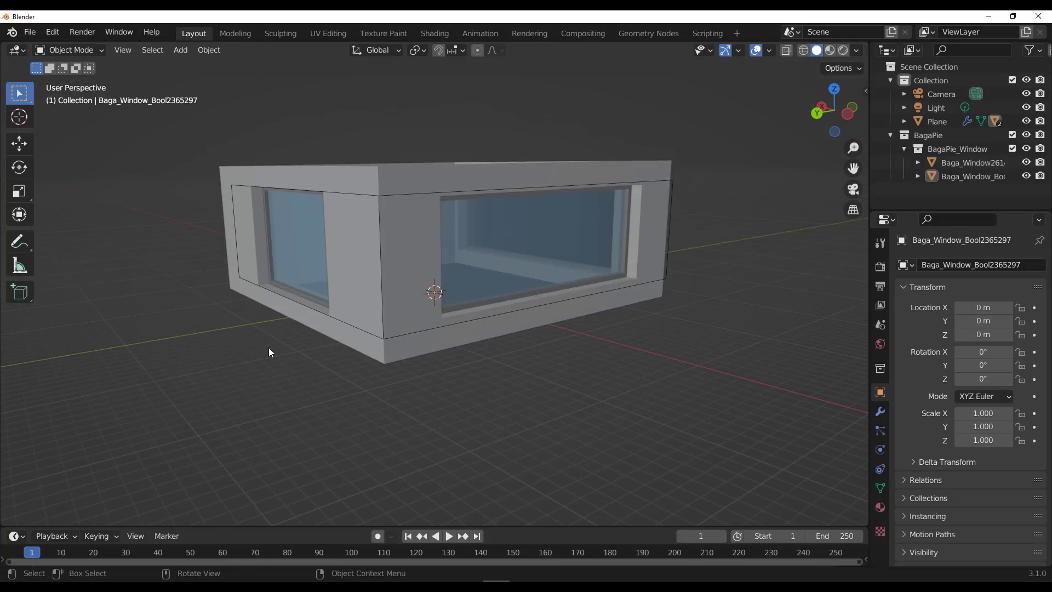
{"action": "key", "text": "shift+a"}
{"action": "left_click", "coordinate": [350, 348]}
{"action": "key", "text": "s"}
{"action": "left_click", "coordinate": [856, 464]}
{"action": "scroll", "coordinate": [563, 343], "scroll_direction": "up", "scroll_amount": 5}
{"action": "middle_click_drag", "start_coordinate": [563, 343], "coordinate": [863, 314]}
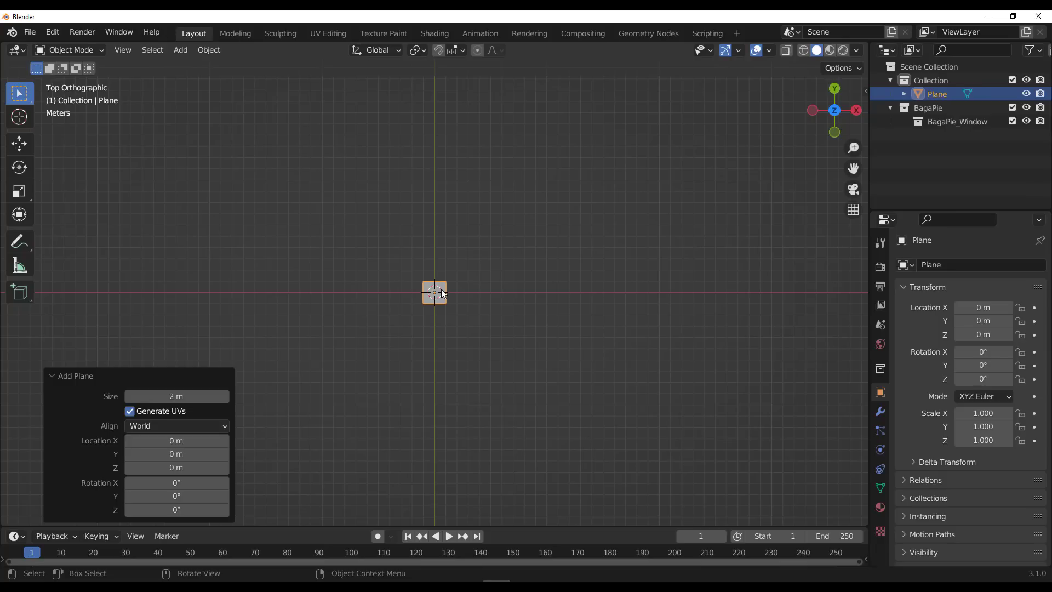
- Merge all of the plane's vertices into a single vertex at the centre
{"action": "key", "text": "Tab"}
{"action": "right_click", "coordinate": [418, 264]}
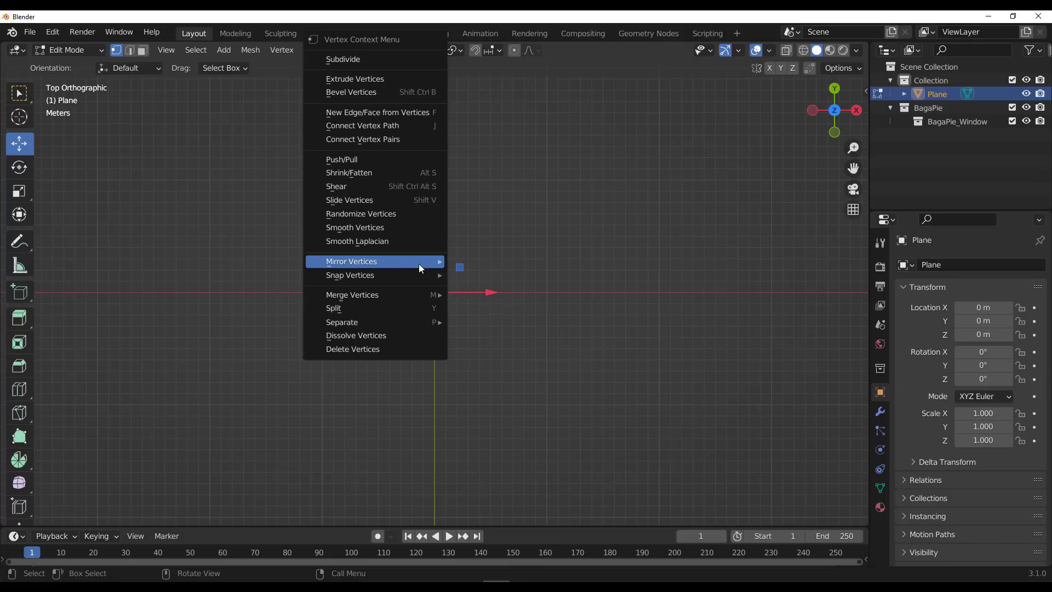
{"action": "mouse_move", "coordinate": [389, 296]}
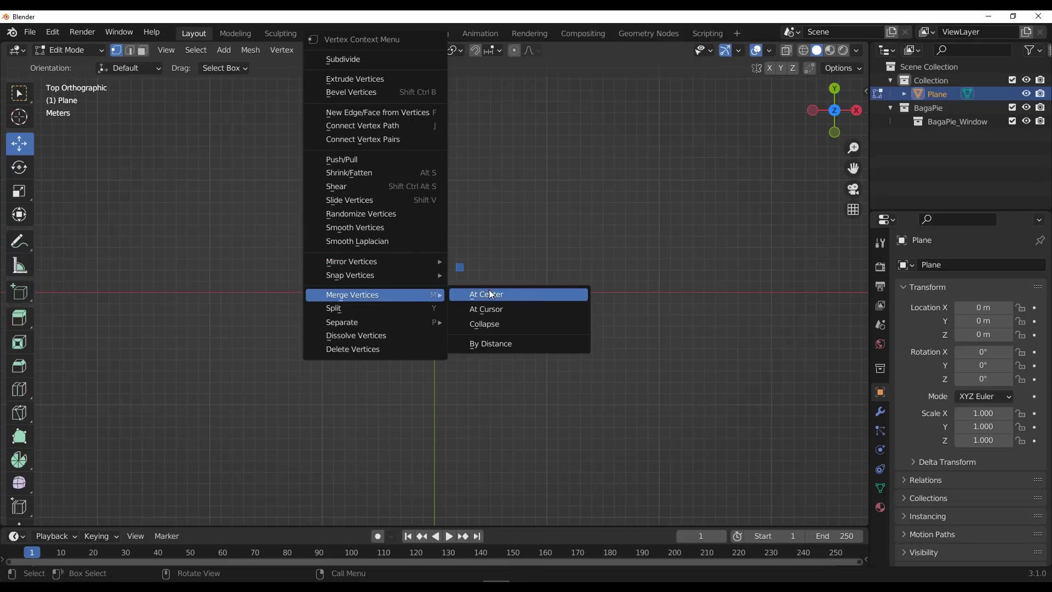
{"action": "left_click", "coordinate": [531, 295]}
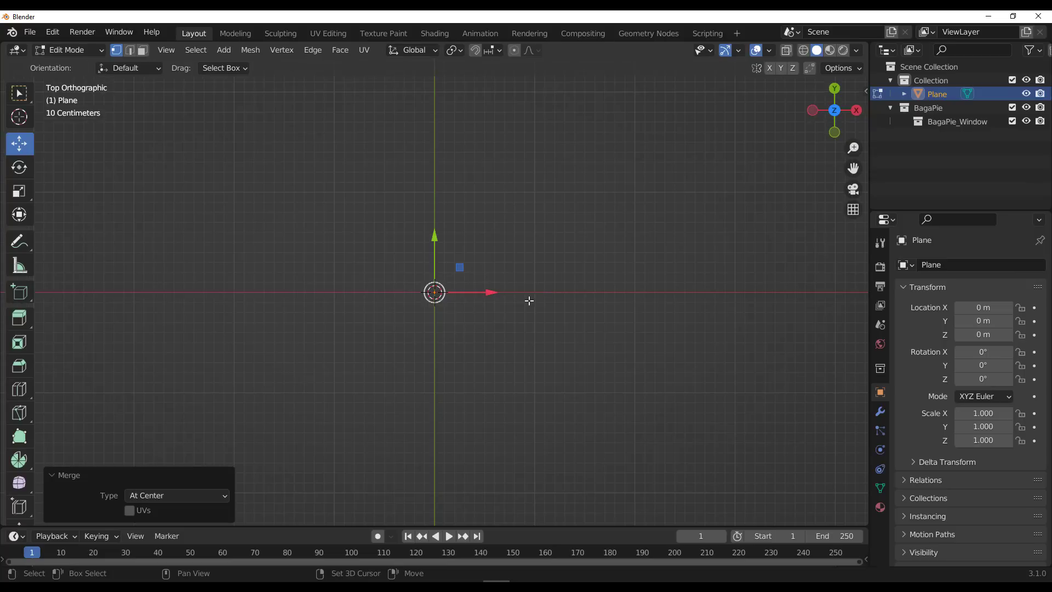
{"action": "middle_click_drag", "start_coordinate": [529, 301], "coordinate": [488, 332], "text": "shift"}
- Extrude a chain of four edges from the vertex to trace the room-wall outline
{"action": "key", "text": "e"}
{"action": "left_click", "coordinate": [751, 349]}
{"action": "key", "text": "e"}
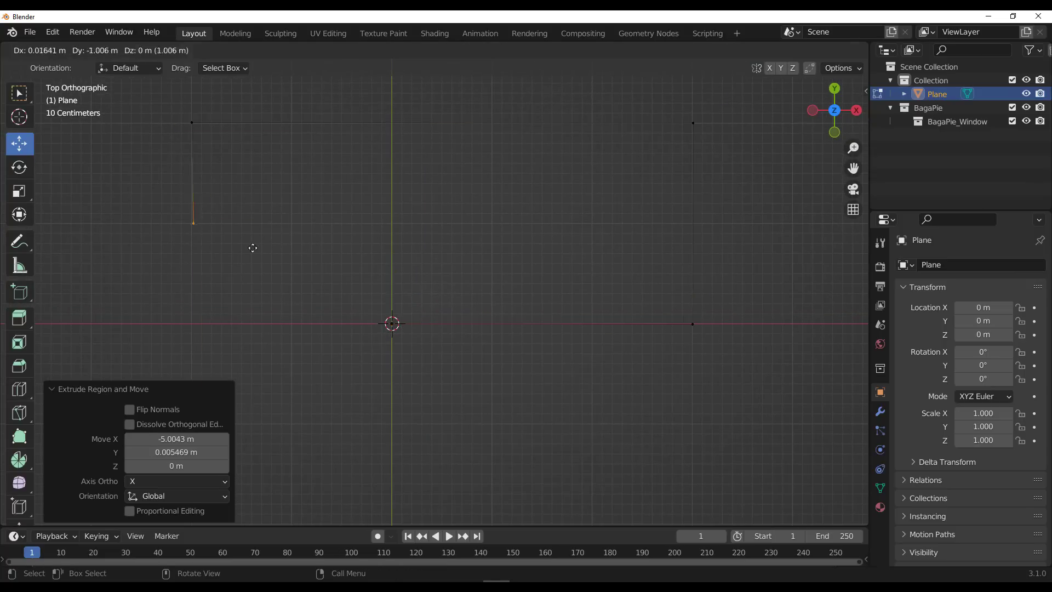
{"action": "left_click", "coordinate": [253, 351]}
{"action": "key", "text": "e"}
{"action": "left_click", "coordinate": [727, 376]}
{"action": "key", "text": "e"}
{"action": "left_click", "coordinate": [727, 219]}
{"action": "key", "text": "e"}
{"action": "middle_click_drag", "start_coordinate": [591, 465], "coordinate": [526, 364]}
{"action": "key", "text": "Tab"}
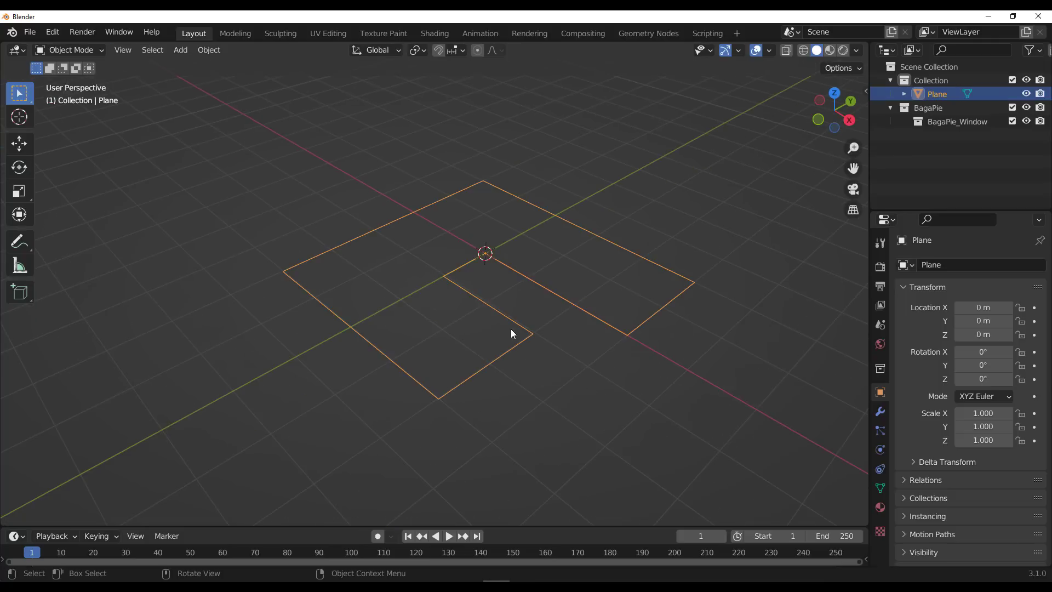
- Try plain BagaPie walls on the outline, adjusting their height to 1.41 and taller
{"action": "key", "text": "j"}
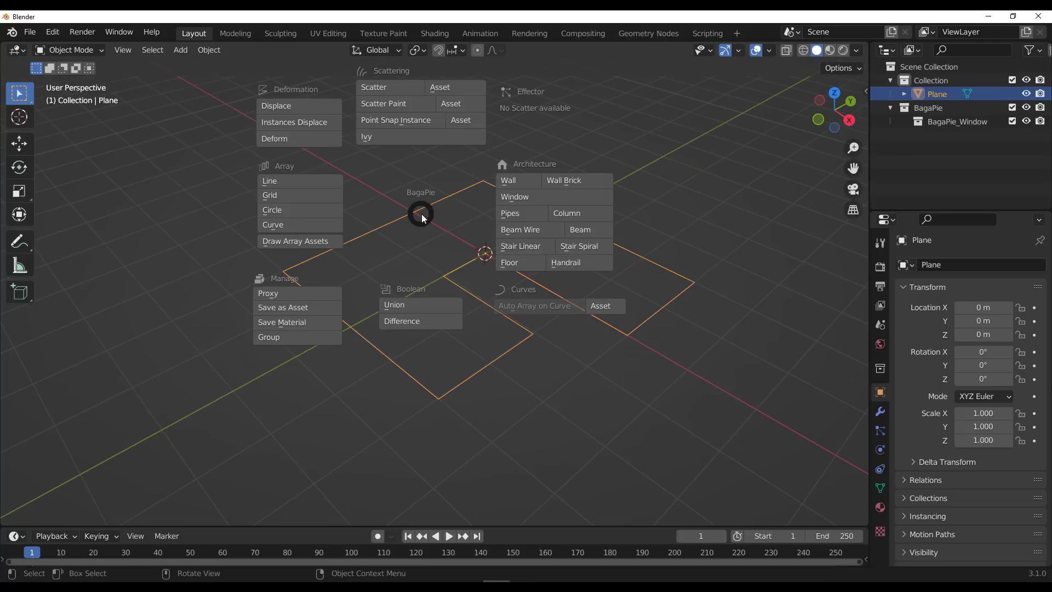
{"action": "left_click", "coordinate": [517, 188]}
{"action": "middle_click_drag", "start_coordinate": [530, 196], "coordinate": [263, 440]}
{"action": "left_click_drag", "start_coordinate": [178, 480], "coordinate": [206, 480]}
{"action": "middle_click_drag", "start_coordinate": [585, 323], "coordinate": [551, 331]}
{"action": "key", "text": "n"}
{"action": "left_click", "coordinate": [858, 421]}
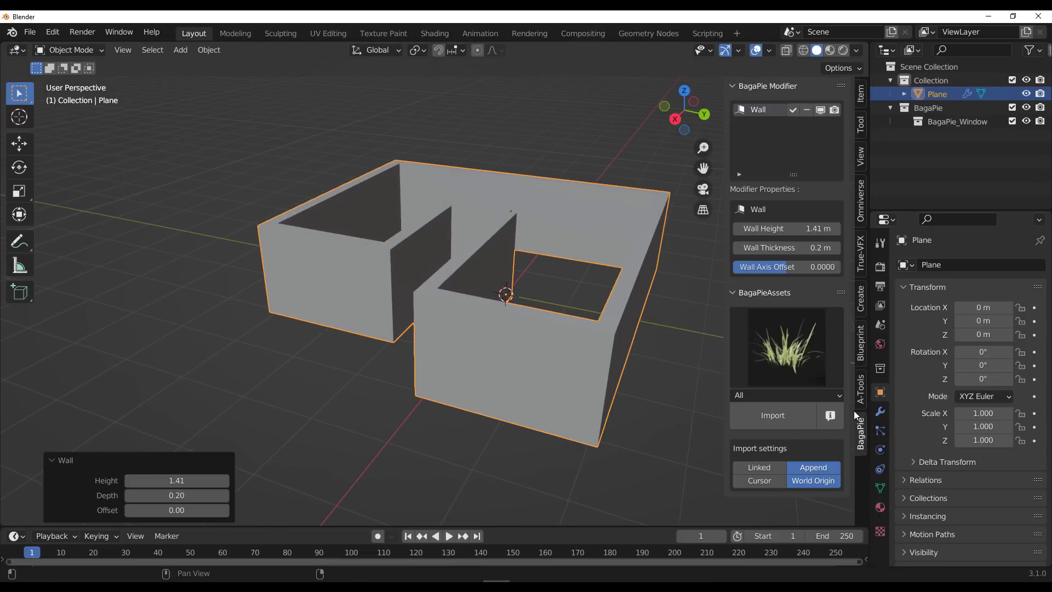
{"action": "left_click_drag", "start_coordinate": [787, 228], "coordinate": [838, 229]}
- Reselect the outline and apply BagaPie Wall Brick, Row Count 10, Length 0.215
{"action": "left_click_drag", "start_coordinate": [448, 187], "coordinate": [556, 240]}
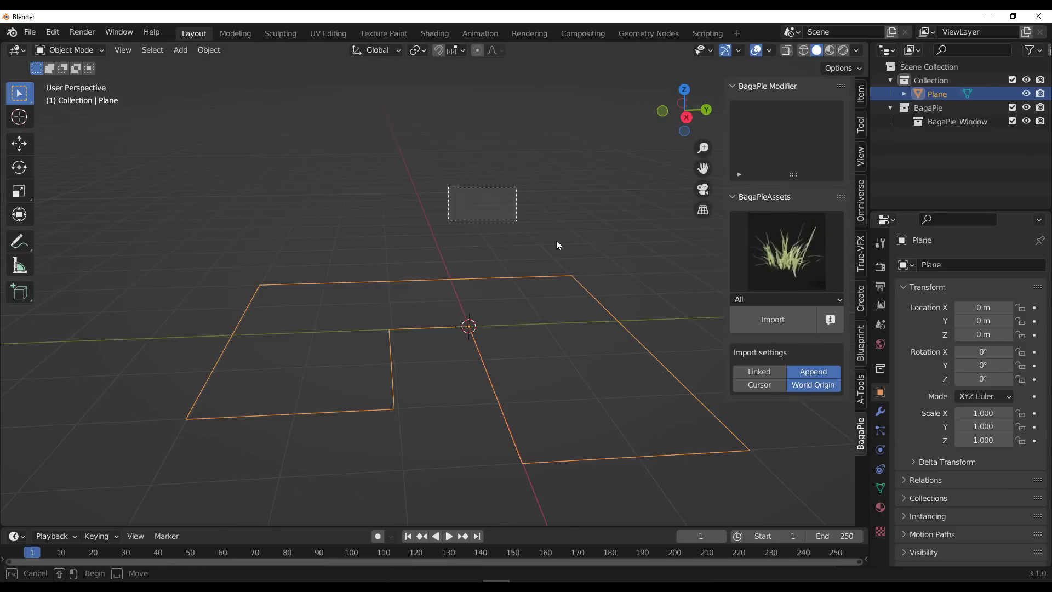
{"action": "middle_click_drag", "start_coordinate": [461, 390], "coordinate": [498, 394]}
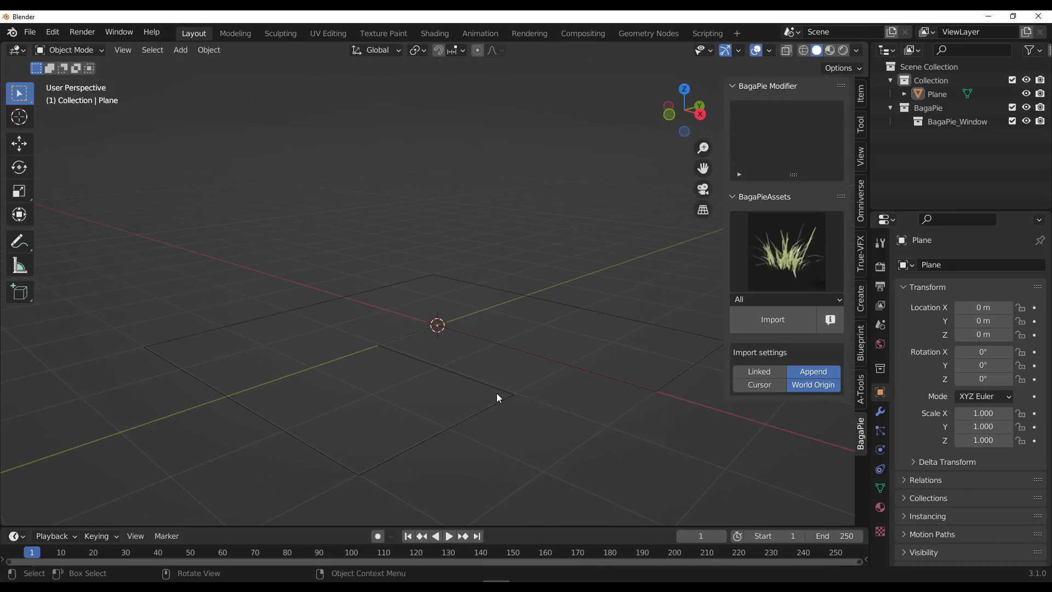
{"action": "left_click", "coordinate": [498, 397]}
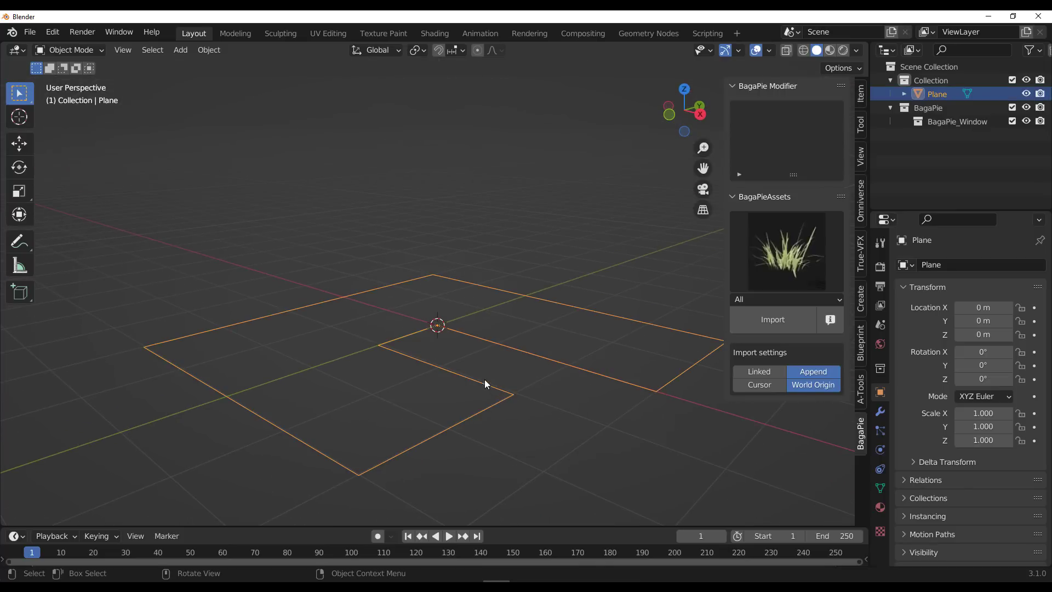
{"action": "key", "text": "j"}
{"action": "left_click", "coordinate": [630, 340]}
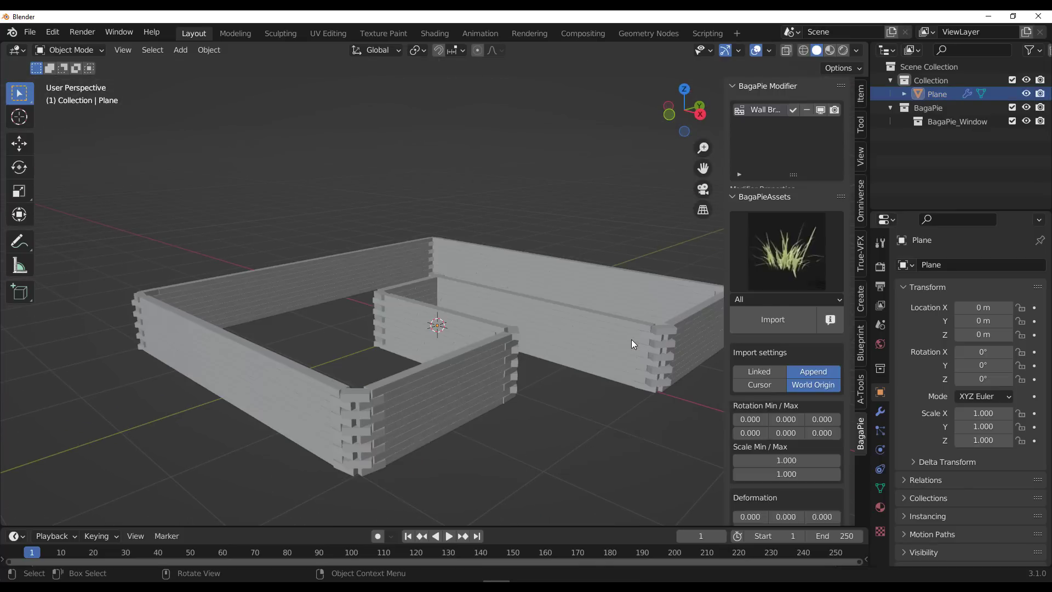
{"action": "scroll", "coordinate": [547, 397], "scroll_direction": "down", "scroll_amount": 3}
{"action": "middle_click_drag", "start_coordinate": [543, 400], "coordinate": [442, 315]}
{"action": "key", "text": "j"}
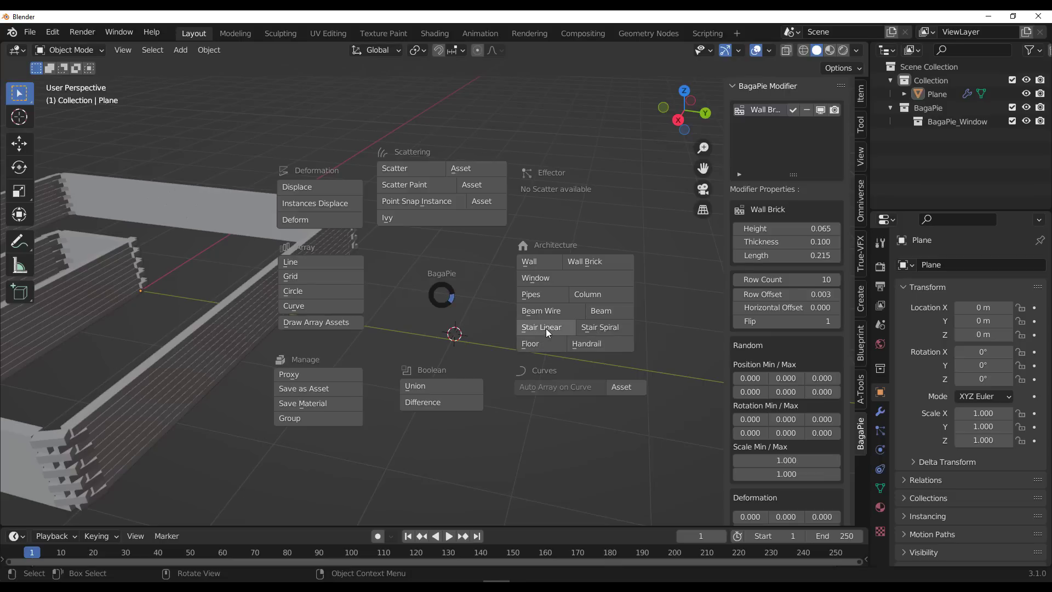
- Add a BagaPie spiral staircase, adjust its height and enable Invert
{"action": "left_click", "coordinate": [596, 332]}
{"action": "scroll", "coordinate": [476, 313], "scroll_direction": "down", "scroll_amount": 5}
{"action": "middle_click_drag", "start_coordinate": [525, 308], "coordinate": [547, 306]}
{"action": "scroll", "coordinate": [569, 297], "scroll_direction": "up", "scroll_amount": 3}
{"action": "scroll", "coordinate": [466, 235], "scroll_direction": "down", "scroll_amount": 2}
{"action": "mouse_move", "coordinate": [811, 228]}
{"action": "left_mouse_down"}
{"action": "mouse_move", "coordinate": [843, 228]}
{"action": "mouse_move", "coordinate": [778, 228]}
{"action": "mouse_move", "coordinate": [854, 242]}
{"action": "mouse_move", "coordinate": [778, 241]}
{"action": "mouse_move", "coordinate": [805, 241]}
{"action": "left_mouse_up"}
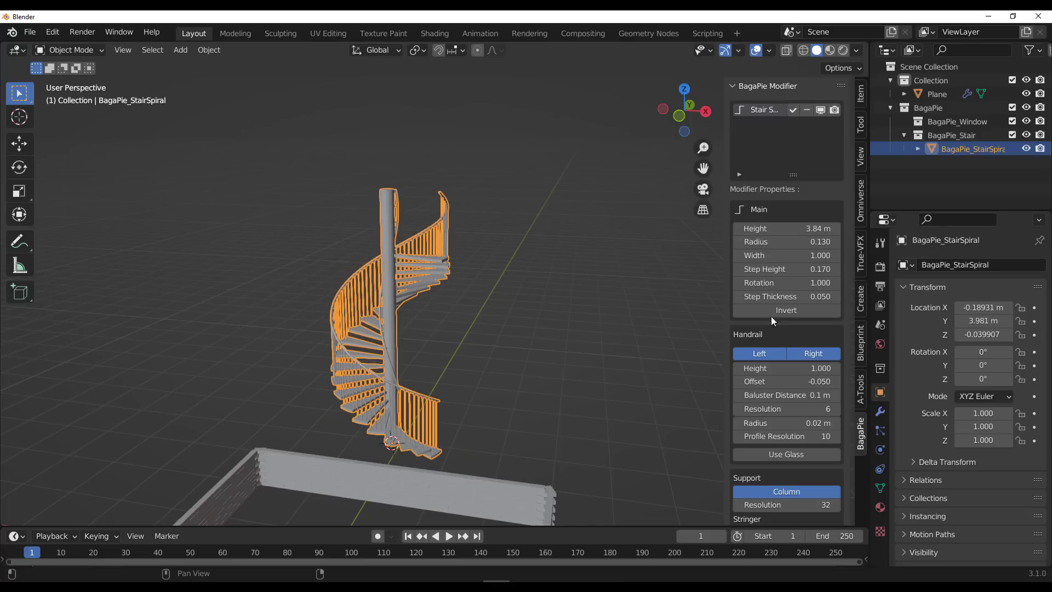
{"action": "left_click", "coordinate": [788, 310]}
{"action": "left_click", "coordinate": [788, 309]}
{"action": "left_click", "coordinate": [789, 309]}
- Give the staircase a stringer on the left side only
{"action": "middle_click_drag", "start_coordinate": [363, 367], "coordinate": [410, 370]}
{"action": "left_click", "coordinate": [617, 348]}
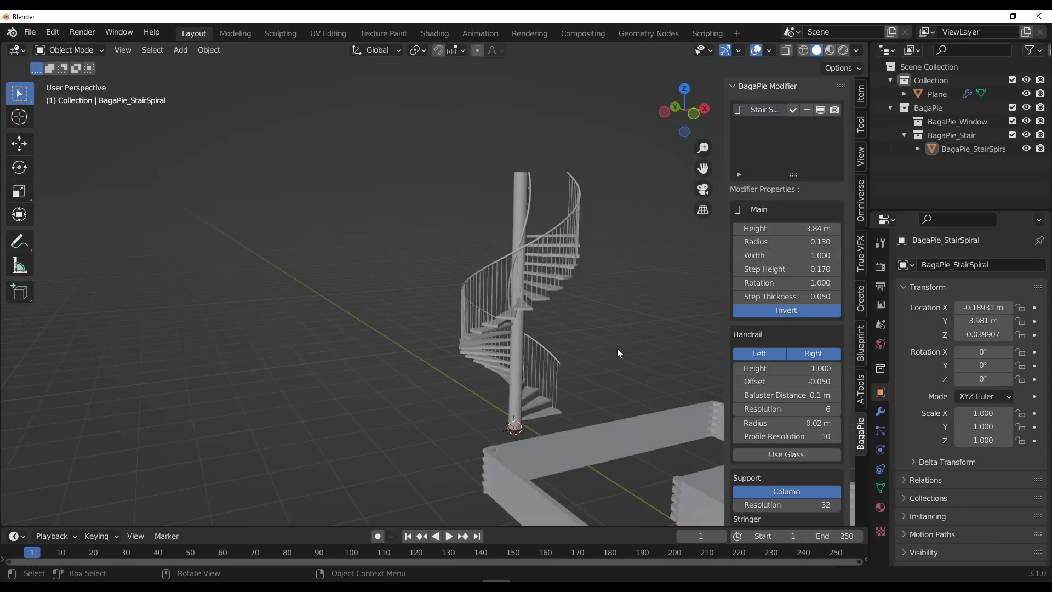
{"action": "middle_click_drag", "start_coordinate": [617, 348], "coordinate": [455, 341]}
{"action": "scroll", "coordinate": [784, 420], "scroll_direction": "down", "scroll_amount": 6}
{"action": "left_click", "coordinate": [799, 402]}
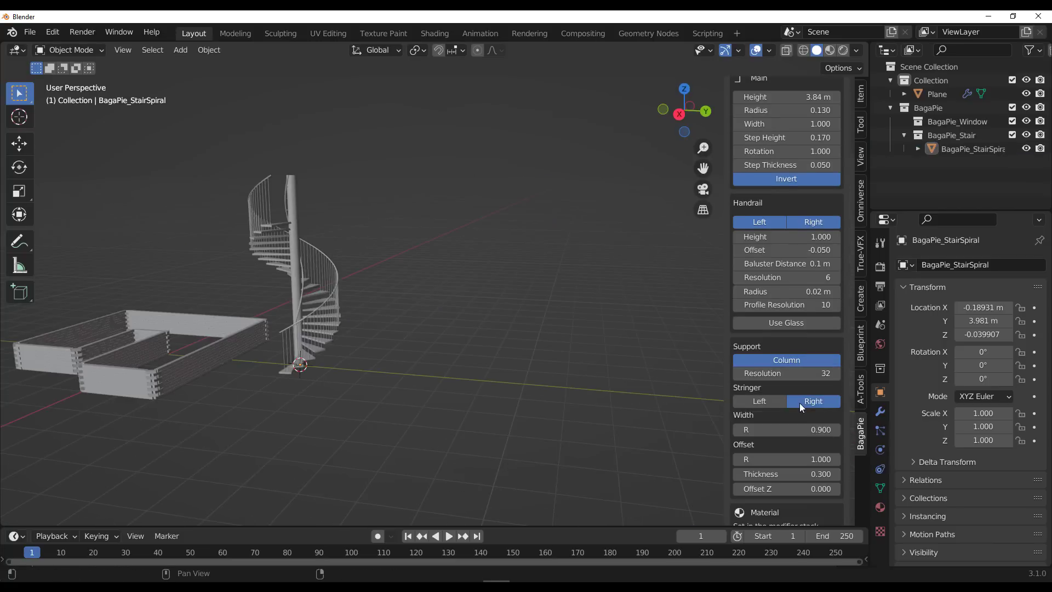
{"action": "left_click", "coordinate": [800, 402]}
{"action": "left_click", "coordinate": [756, 402]}
- Enable glass railing panels and set the handrail height to 1.000 after testing 0.400
{"action": "middle_click_drag", "start_coordinate": [385, 235], "coordinate": [450, 287]}
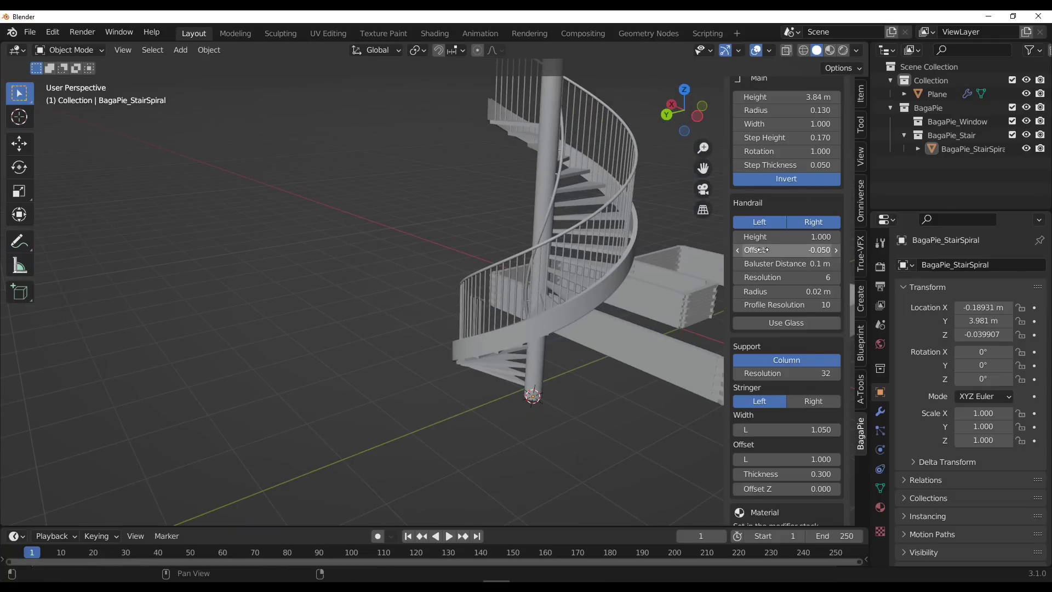
{"action": "middle_click_drag", "start_coordinate": [600, 238], "coordinate": [537, 291]}
{"action": "left_click_drag", "start_coordinate": [770, 236], "coordinate": [712, 236]}
{"action": "middle_click_drag", "start_coordinate": [603, 310], "coordinate": [548, 312]}
{"action": "left_click", "coordinate": [789, 324]}
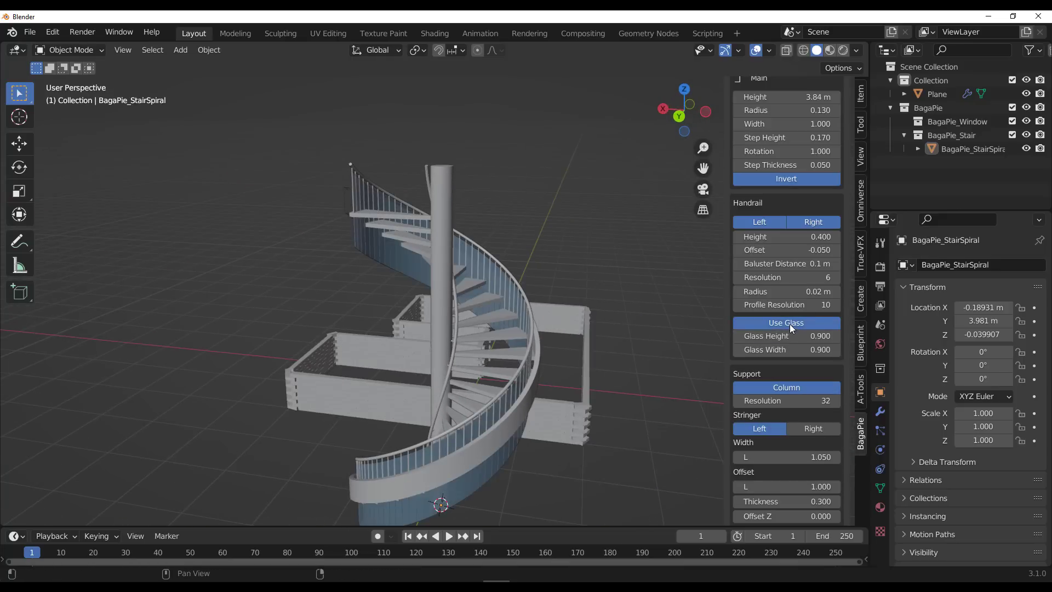
{"action": "middle_click_drag", "start_coordinate": [475, 385], "coordinate": [447, 323]}
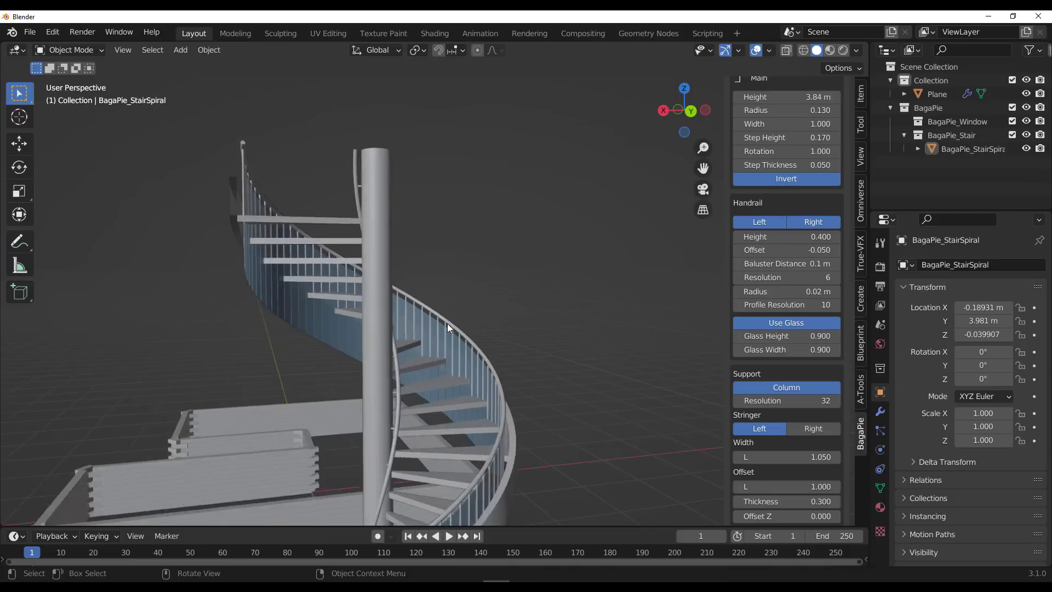
{"action": "scroll", "coordinate": [446, 323], "scroll_direction": "up", "scroll_amount": 4}
{"action": "left_click_drag", "start_coordinate": [773, 236], "coordinate": [822, 236]}
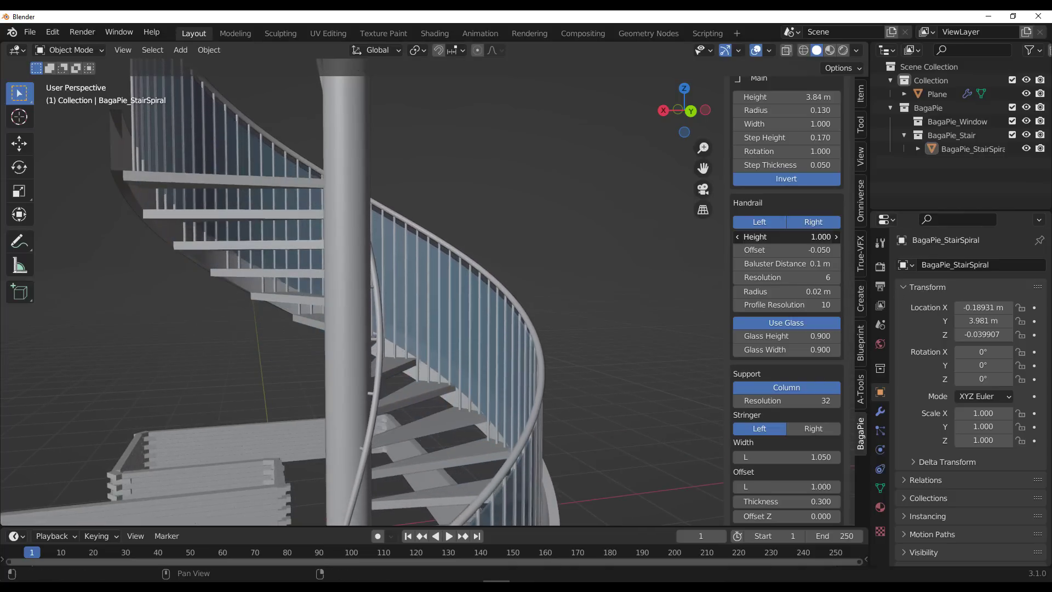
{"action": "scroll", "coordinate": [471, 344], "scroll_direction": "down", "scroll_amount": 4}
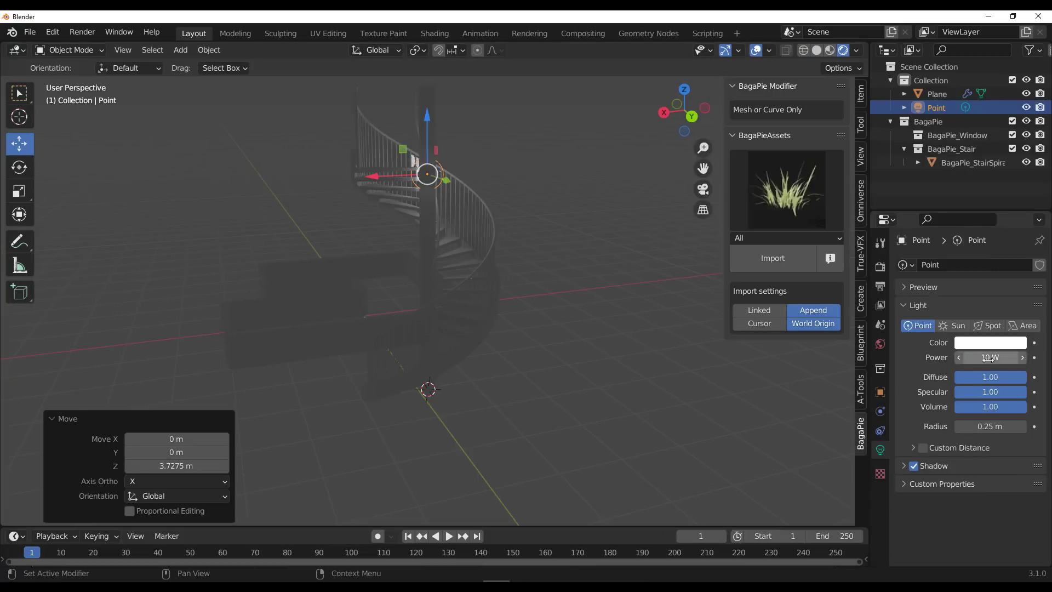
- Set the point light's Power to 1000 W and Radius to 10 m
{"action": "double_click", "coordinate": [987, 359]}
{"action": "type", "text": "1000"}
{"action": "key", "text": "Return"}
{"action": "double_click", "coordinate": [989, 426]}
{"action": "type", "text": "10"}
{"action": "key", "text": "Return"}
- Move the light 4.263 m along X and duplicate it
{"action": "left_click_drag", "start_coordinate": [374, 176], "coordinate": [219, 185]}
{"action": "middle_click_drag", "start_coordinate": [391, 296], "coordinate": [421, 280]}
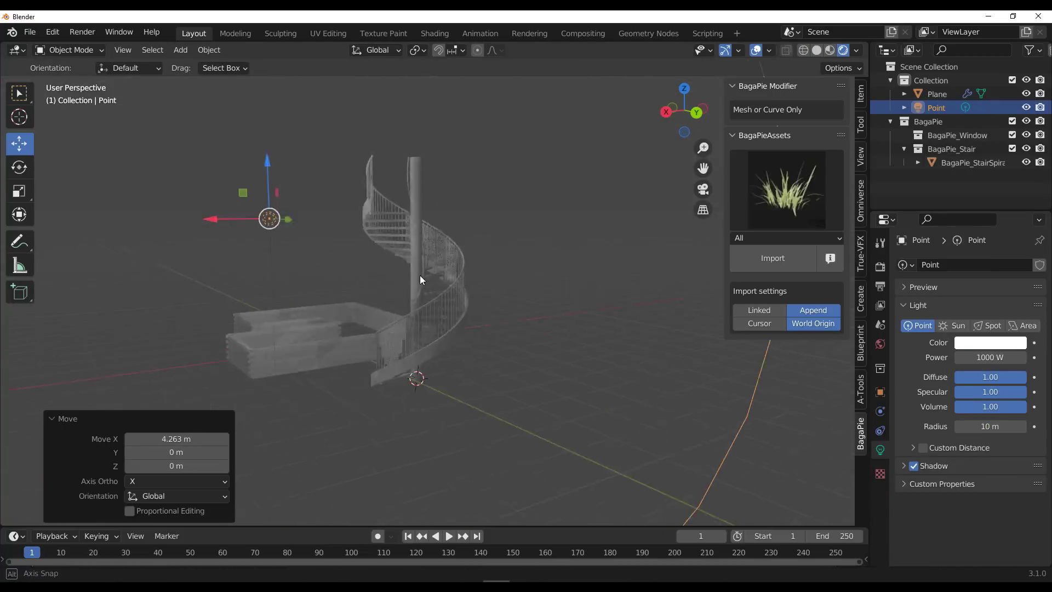
{"action": "scroll", "coordinate": [419, 275], "scroll_direction": "up", "scroll_amount": 5}
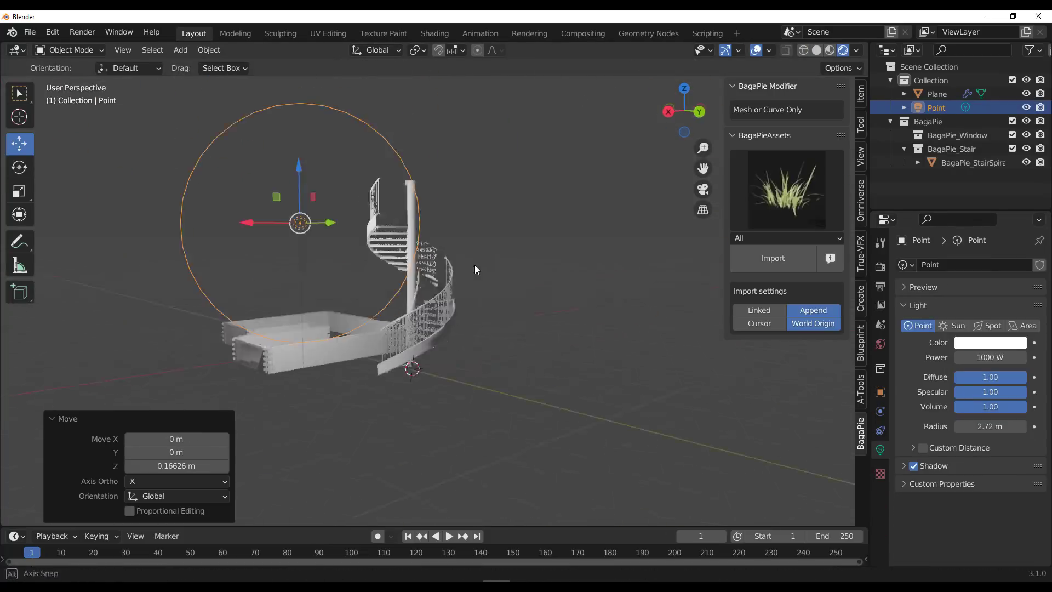
{"action": "key", "text": "shift+d"}
{"action": "left_click", "coordinate": [499, 304]}
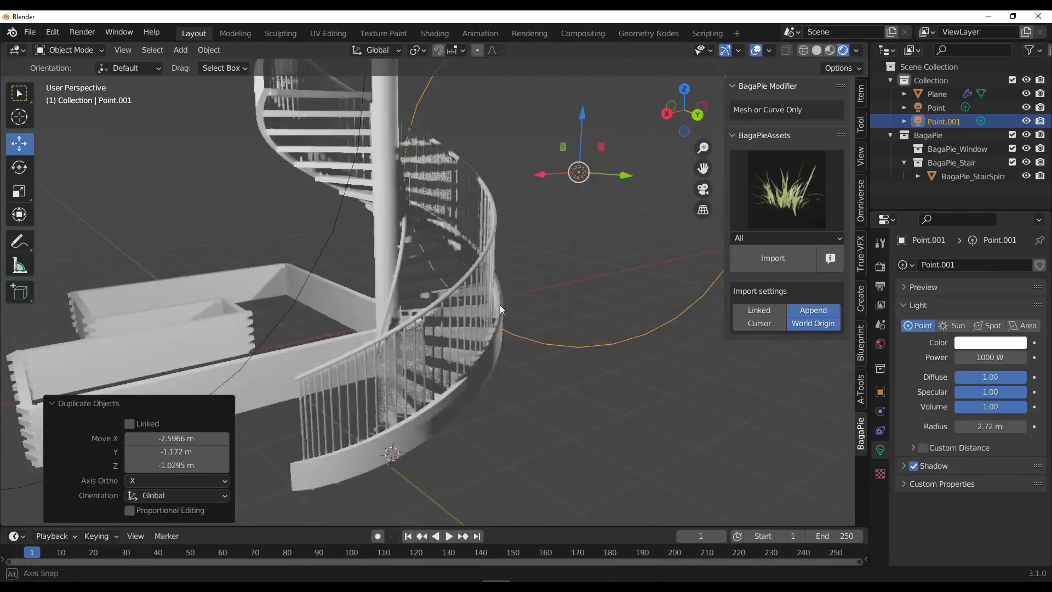
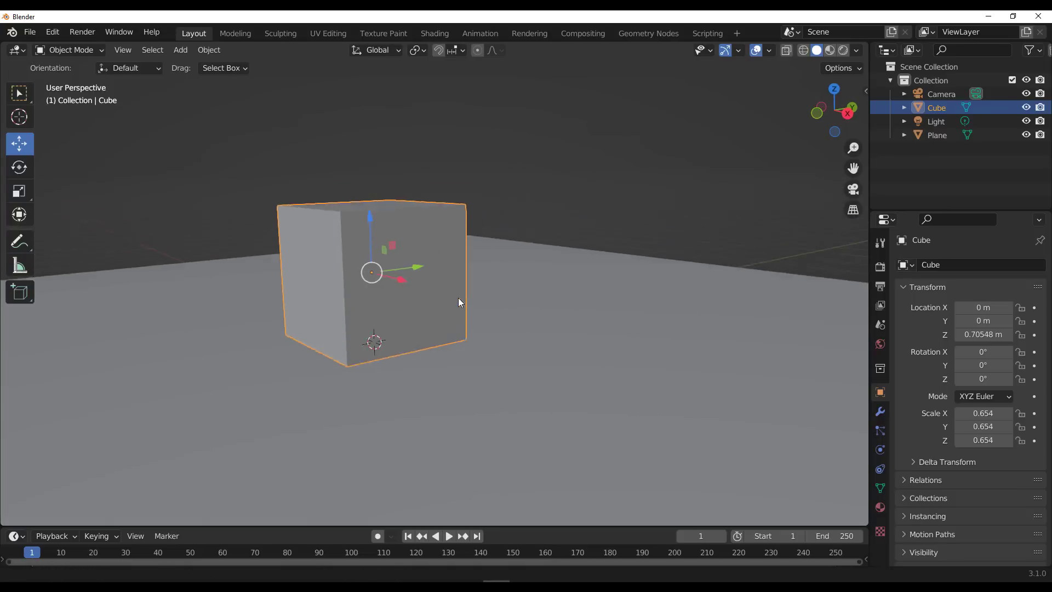
- Add a BagaPie pipe and draw its path from the cube across the ground
{"action": "key", "text": "j"}
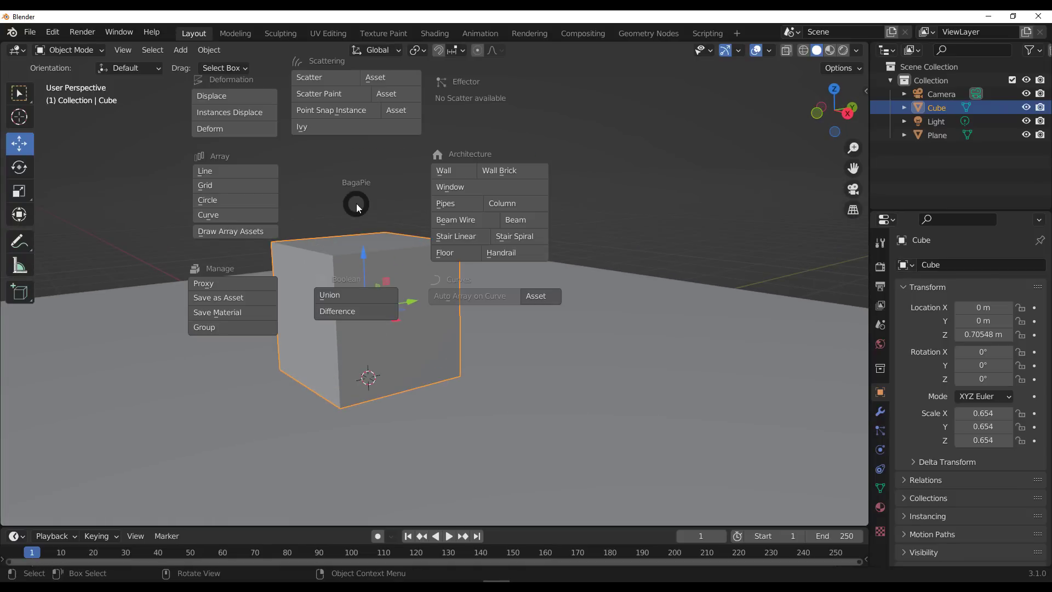
{"action": "left_click", "coordinate": [460, 205]}
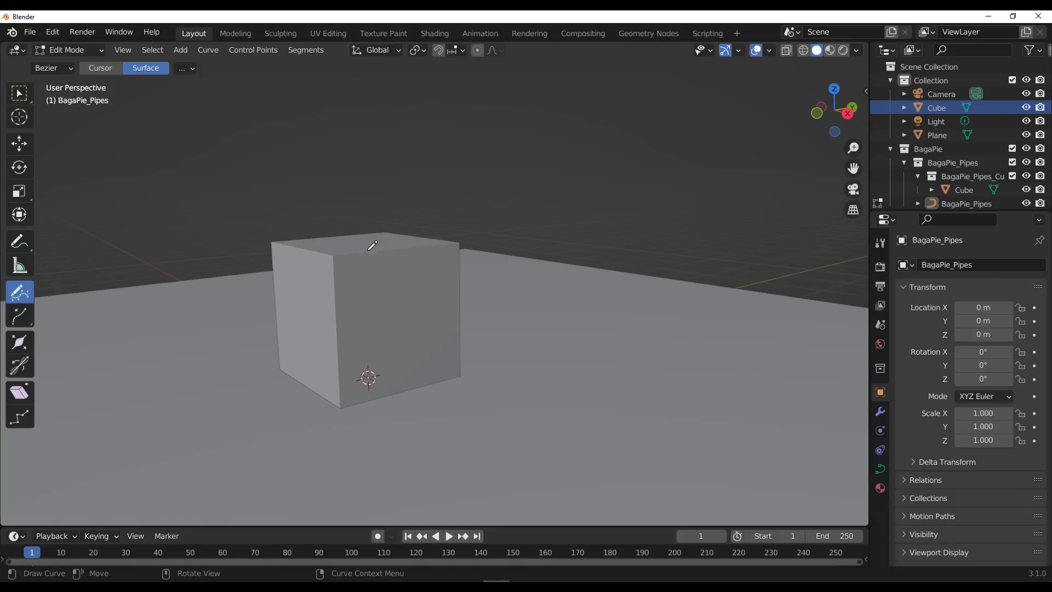
{"action": "middle_click_drag", "start_coordinate": [371, 241], "coordinate": [418, 262]}
{"action": "left_click_drag", "start_coordinate": [427, 247], "coordinate": [556, 401]}
{"action": "scroll", "coordinate": [646, 380], "scroll_direction": "down", "scroll_amount": 5}
{"action": "mouse_move", "coordinate": [646, 367]}
{"action": "middle_mouse_down"}
{"action": "mouse_move", "coordinate": [510, 359]}
{"action": "mouse_move", "coordinate": [374, 330]}
{"action": "mouse_move", "coordinate": [397, 305]}
{"action": "middle_mouse_up"}
{"action": "middle_click_drag", "start_coordinate": [410, 340], "coordinate": [462, 379]}
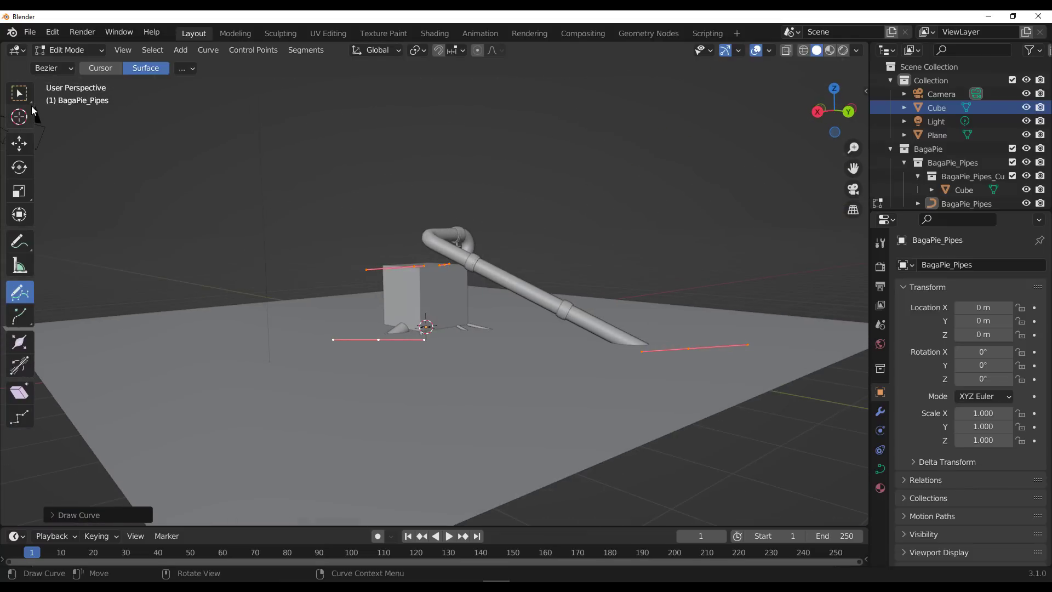
- Raise the pipe's end and start control points upward with G Z
{"action": "left_click", "coordinate": [20, 144]}
{"action": "middle_click_drag", "start_coordinate": [708, 384], "coordinate": [769, 401]}
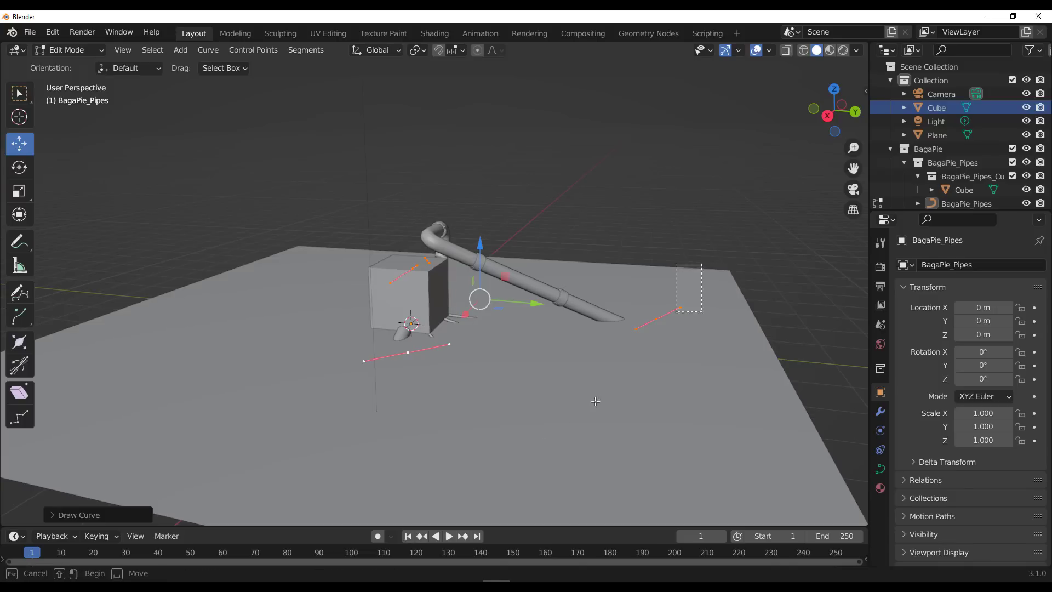
{"action": "left_click", "coordinate": [659, 332]}
{"action": "left_click_drag", "start_coordinate": [657, 278], "coordinate": [656, 262]}
{"action": "left_click_drag", "start_coordinate": [271, 416], "coordinate": [569, 291]}
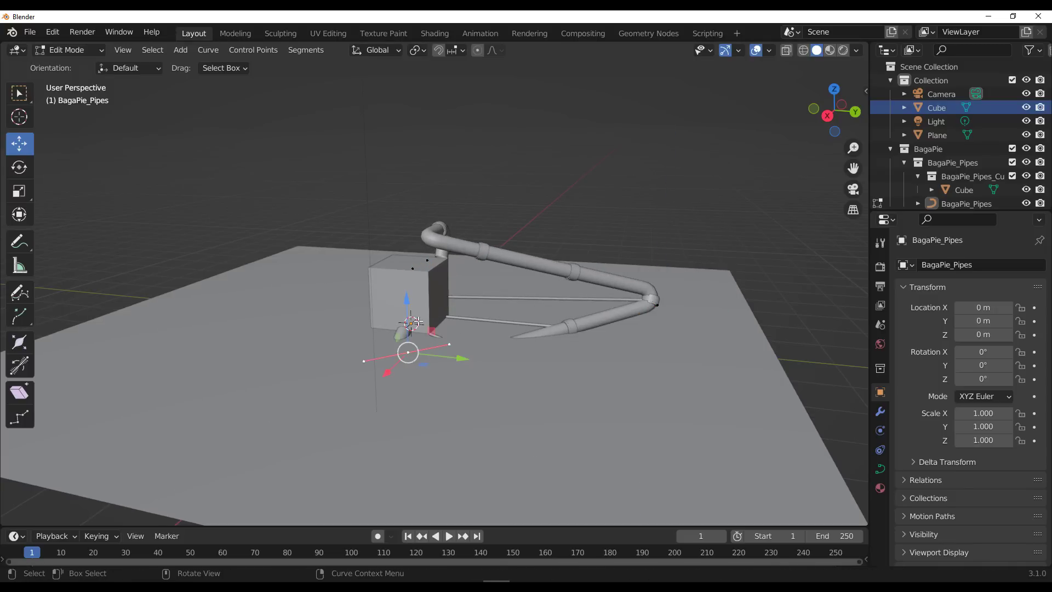
{"action": "left_click_drag", "start_coordinate": [408, 308], "coordinate": [406, 284]}
{"action": "middle_click_drag", "start_coordinate": [407, 283], "coordinate": [424, 299]}
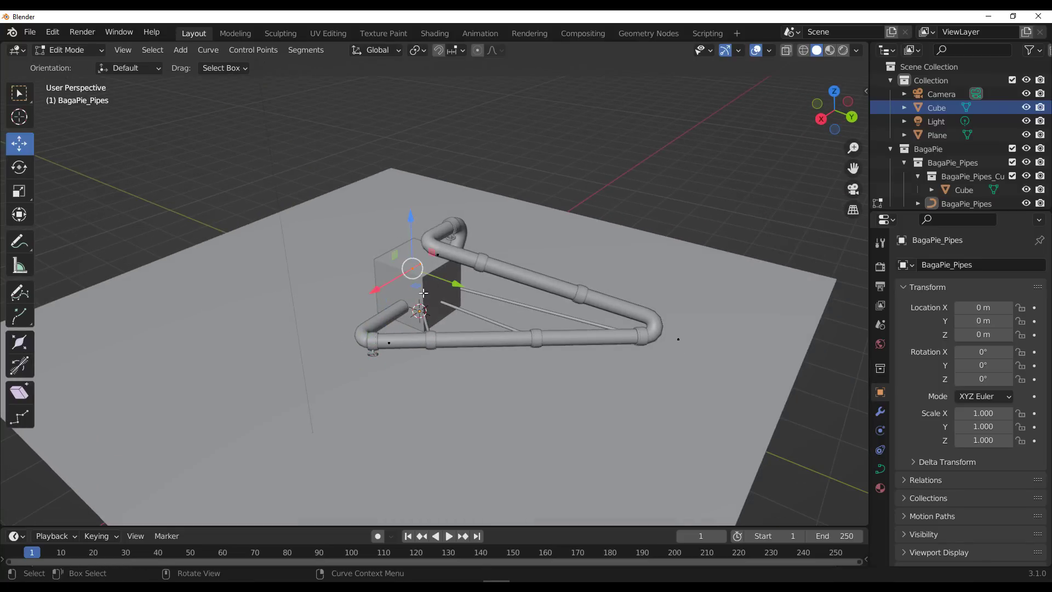
- Push one pipe point out along X, reset another's height, and return to Object Mode
{"action": "left_click_drag", "start_coordinate": [377, 288], "coordinate": [444, 325]}
{"action": "scroll", "coordinate": [416, 310], "scroll_direction": "up", "scroll_amount": 1}
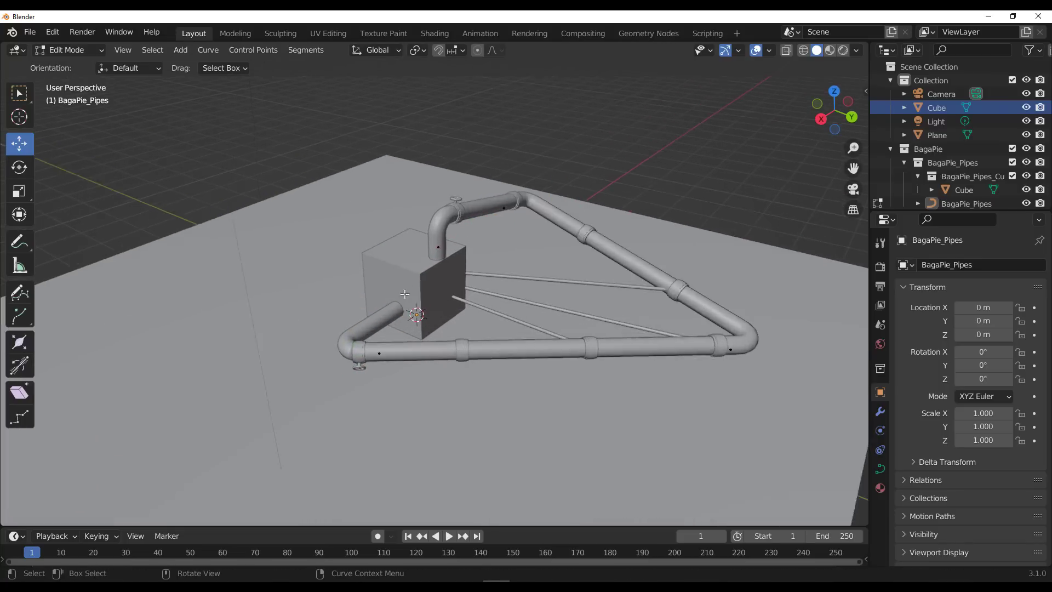
{"action": "middle_click_drag", "start_coordinate": [416, 306], "coordinate": [356, 285]}
{"action": "left_click", "coordinate": [466, 255]}
{"action": "left_click_drag", "start_coordinate": [465, 210], "coordinate": [496, 204]}
{"action": "middle_click_drag", "start_coordinate": [493, 216], "coordinate": [584, 310]}
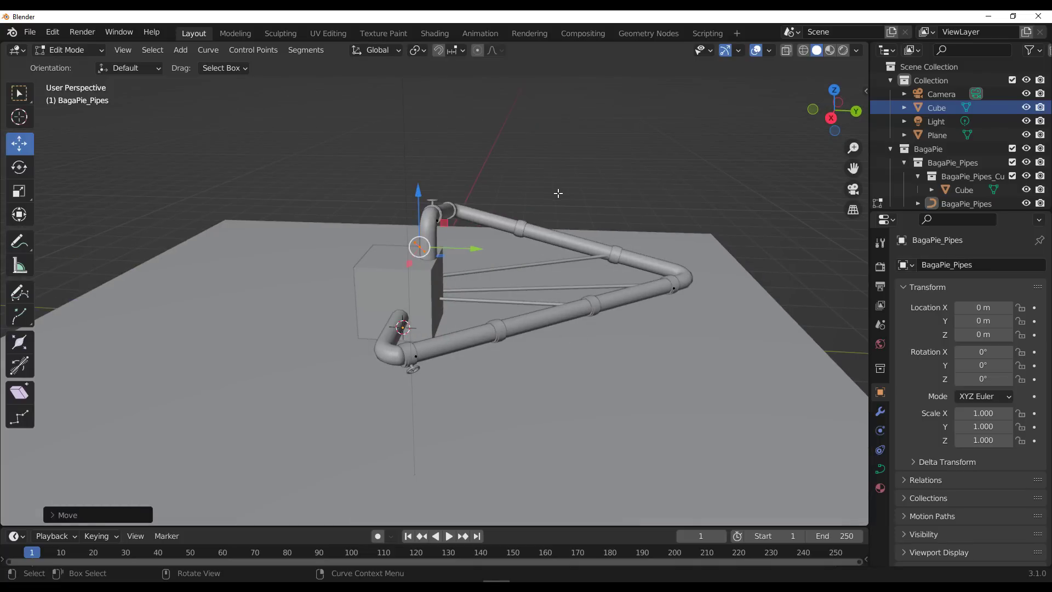
{"action": "key", "text": "Tab"}
{"action": "left_click", "coordinate": [523, 225]}
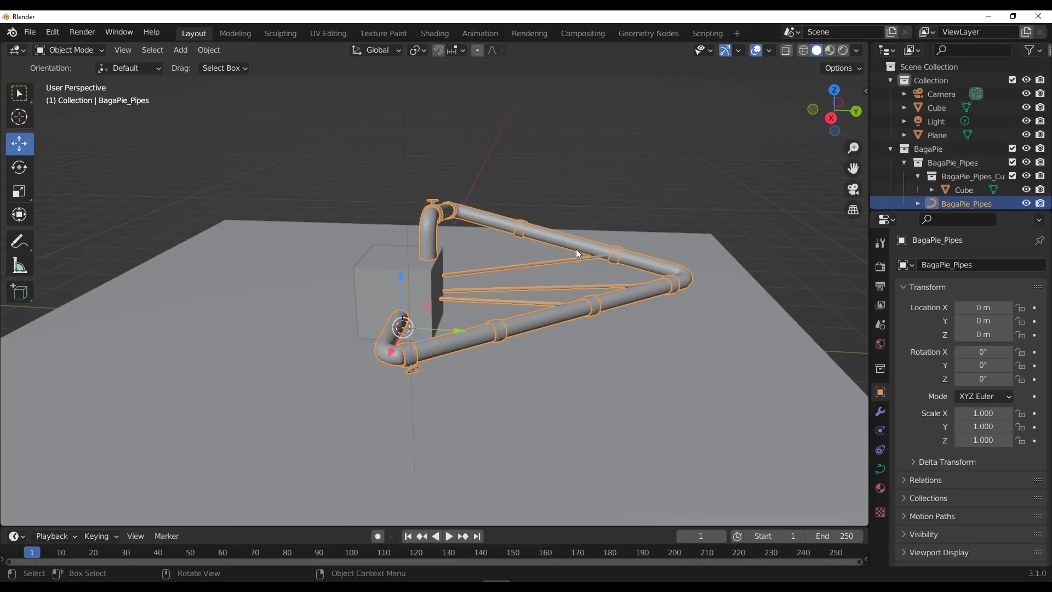
- Switch the BagaPie pipe from Poly to Curve bends and set its radius to 0.16 m
{"action": "key", "text": "n"}
{"action": "left_click", "coordinate": [861, 435]}
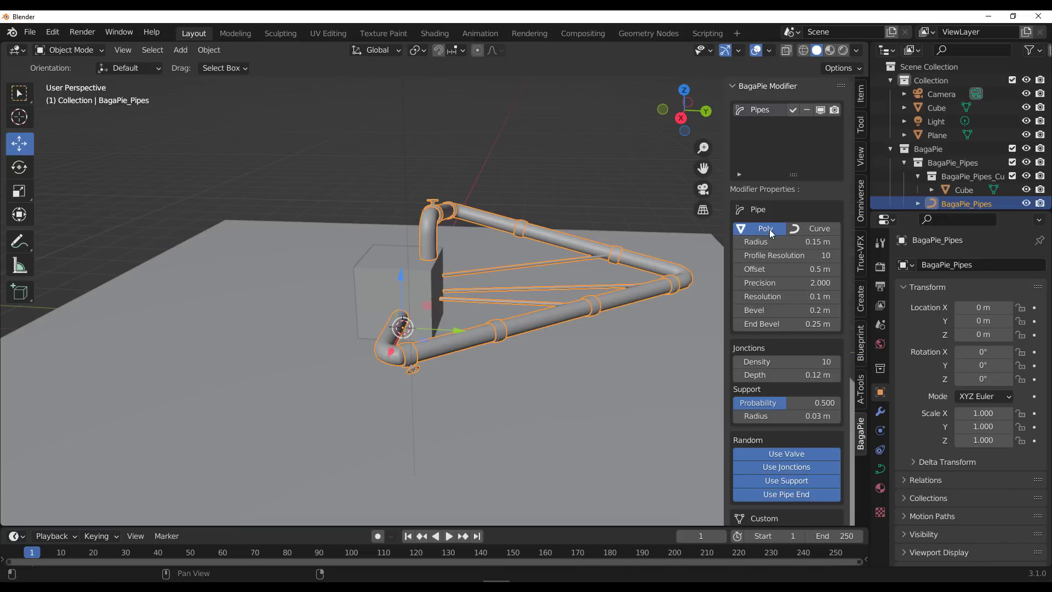
{"action": "left_click", "coordinate": [803, 230]}
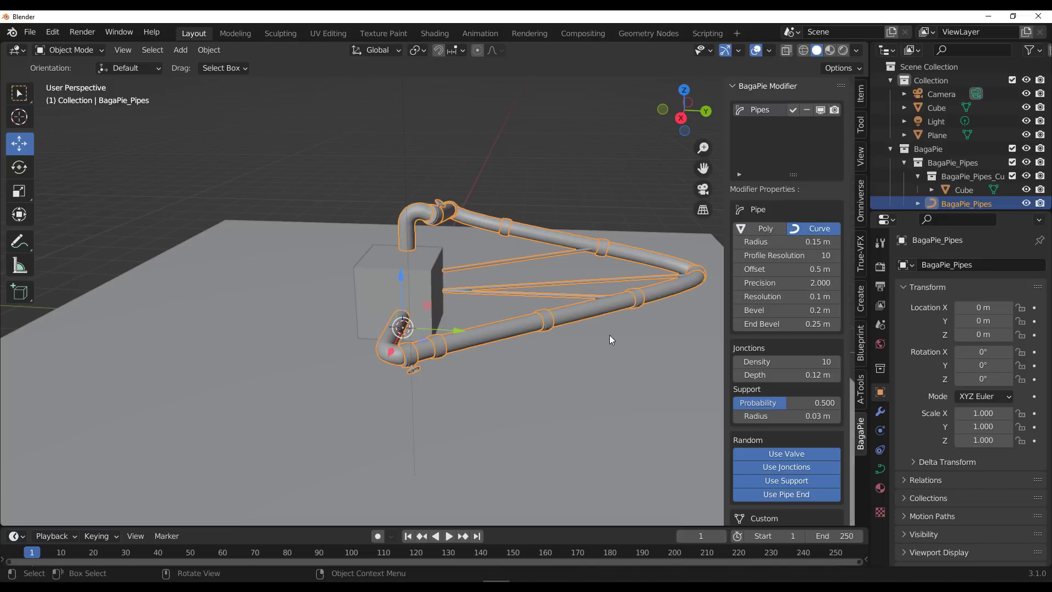
{"action": "left_click_drag", "start_coordinate": [785, 242], "coordinate": [788, 241]}
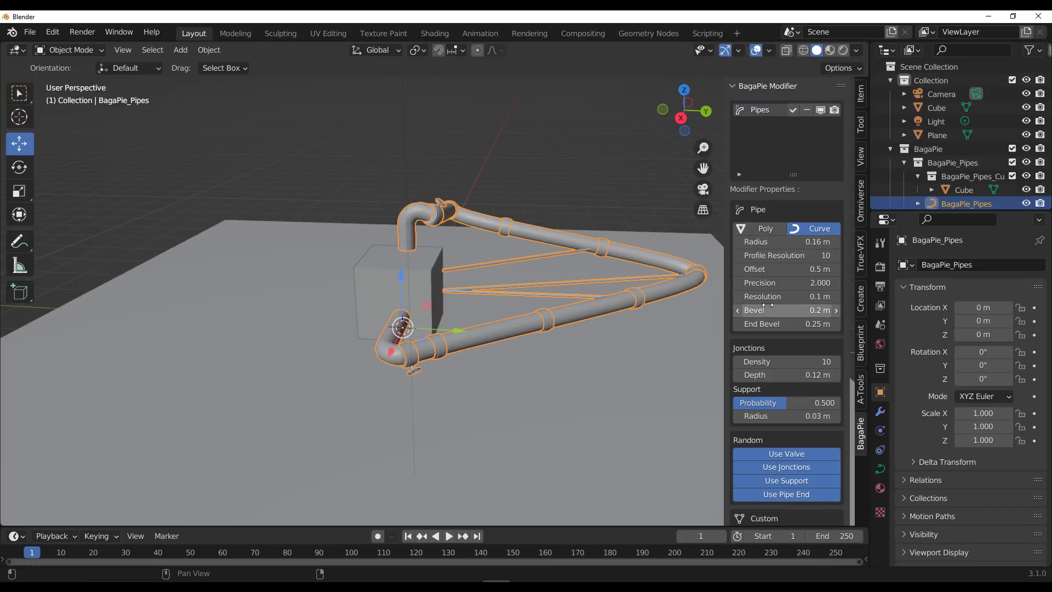
{"action": "middle_click_drag", "start_coordinate": [544, 344], "coordinate": [569, 313]}
{"action": "left_click_drag", "start_coordinate": [441, 157], "coordinate": [503, 169]}
- Add BagaPie Displace to the cube with midlevel 0.597 and strength -0.300
{"action": "middle_click_drag", "start_coordinate": [503, 169], "coordinate": [434, 327]}
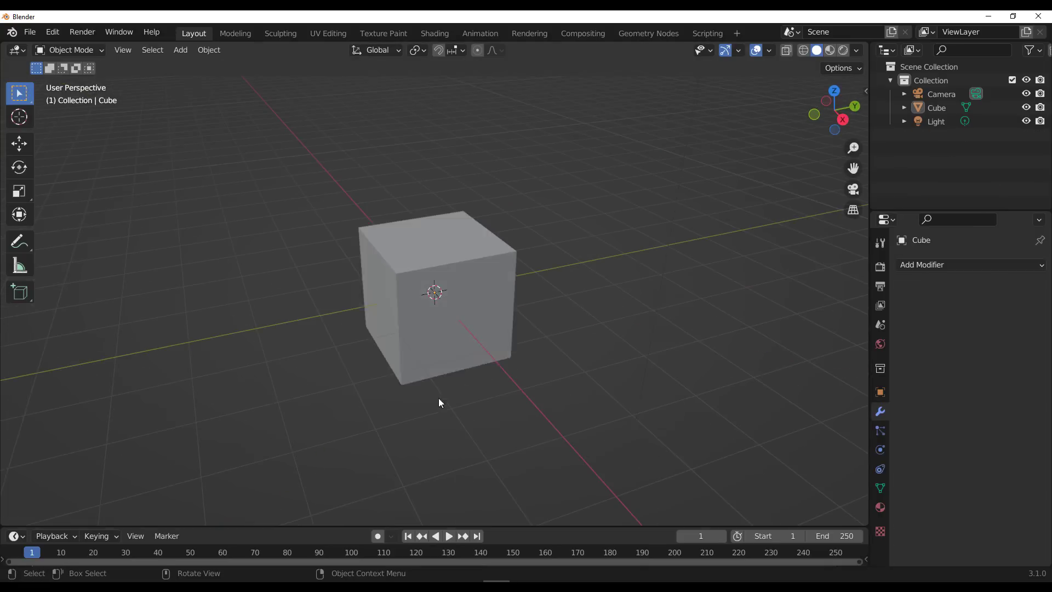
{"action": "left_click", "coordinate": [438, 279]}
{"action": "key", "text": "j"}
{"action": "left_click", "coordinate": [311, 163]}
{"action": "middle_click_drag", "start_coordinate": [373, 258], "coordinate": [353, 240]}
{"action": "mouse_move", "coordinate": [997, 494]}
{"action": "left_mouse_down"}
{"action": "mouse_move", "coordinate": [986, 495]}
{"action": "mouse_move", "coordinate": [1003, 494]}
{"action": "left_mouse_up"}
{"action": "left_click_drag", "start_coordinate": [997, 480], "coordinate": [925, 479]}
{"action": "middle_click_drag", "start_coordinate": [575, 329], "coordinate": [401, 314]}
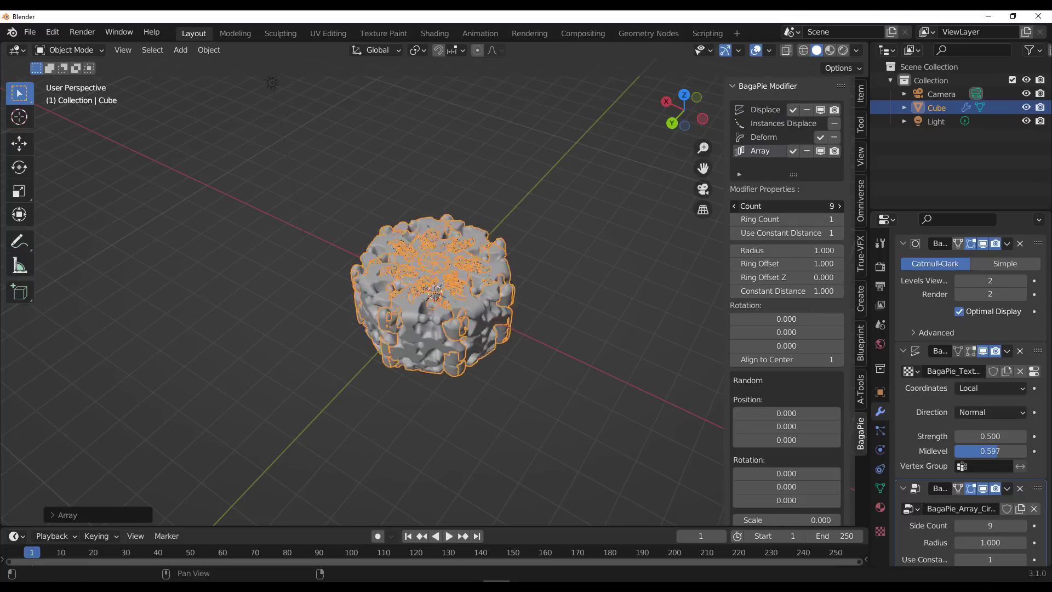
- Tweak the ring array values, including the scale of its copies
{"action": "left_click_drag", "start_coordinate": [770, 206], "coordinate": [805, 206]}
{"action": "mouse_move", "coordinate": [770, 250]}
{"action": "left_mouse_down"}
{"action": "mouse_move", "coordinate": [951, 251]}
{"action": "mouse_move", "coordinate": [765, 264]}
{"action": "left_mouse_up"}
{"action": "left_click_drag", "start_coordinate": [770, 277], "coordinate": [798, 277]}
{"action": "scroll", "coordinate": [769, 410], "scroll_direction": "down", "scroll_amount": 5}
{"action": "left_click_drag", "start_coordinate": [769, 410], "coordinate": [745, 411]}
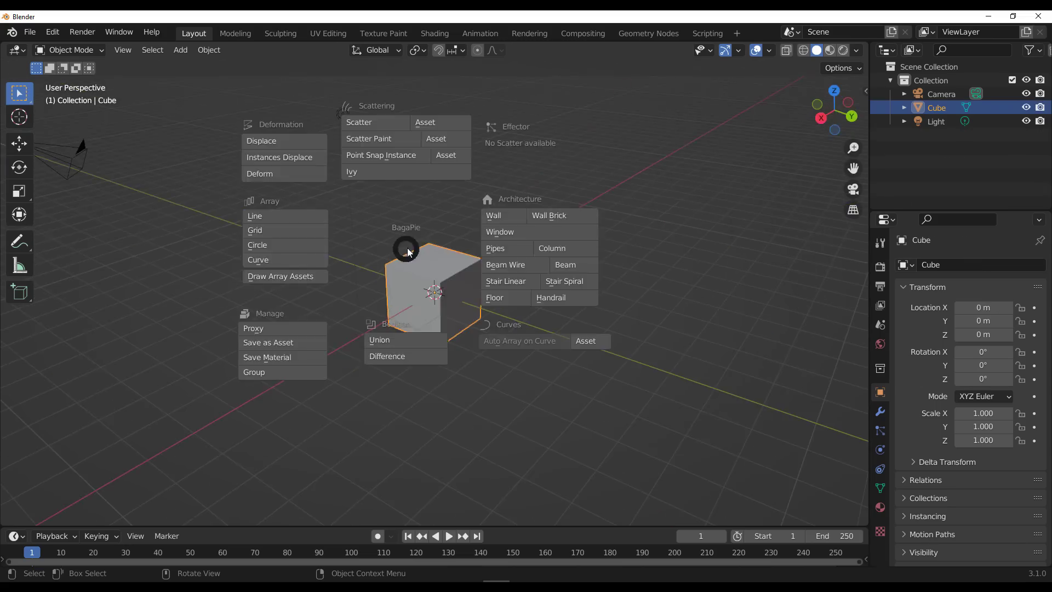
- Apply a BagaPie line array with more copies, then draw a large looping curve array
{"action": "left_click", "coordinate": [314, 213]}
{"action": "left_click_drag", "start_coordinate": [786, 205], "coordinate": [822, 205]}
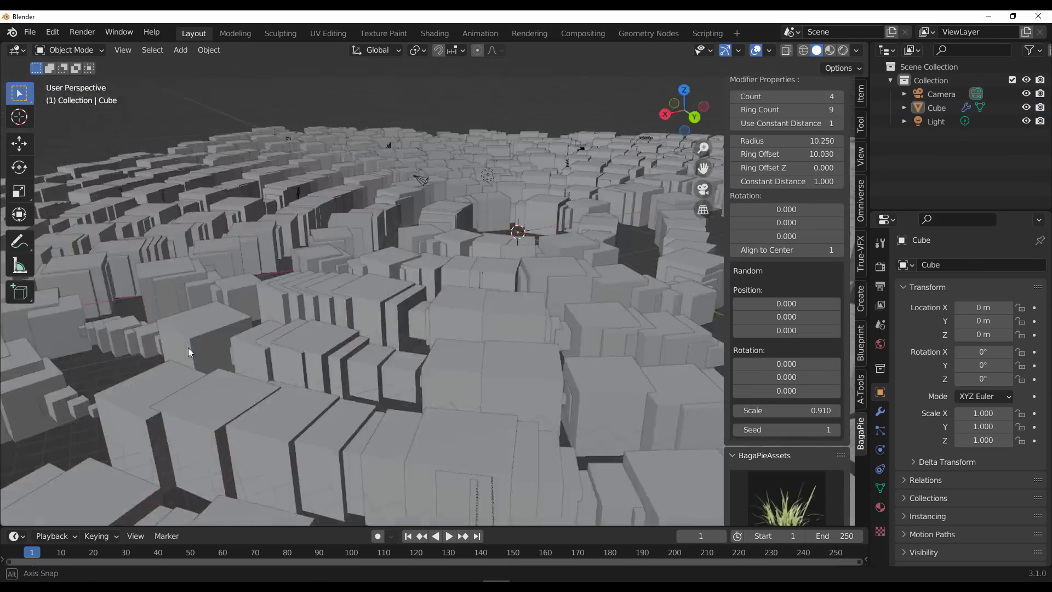
{"action": "mouse_move", "coordinate": [268, 176]}
{"action": "left_mouse_down"}
{"action": "mouse_move", "coordinate": [741, 230]}
{"action": "mouse_move", "coordinate": [737, 417]}
{"action": "mouse_move", "coordinate": [291, 107]}
{"action": "mouse_move", "coordinate": [540, 311]}
{"action": "mouse_move", "coordinate": [169, 414]}
{"action": "left_mouse_up"}
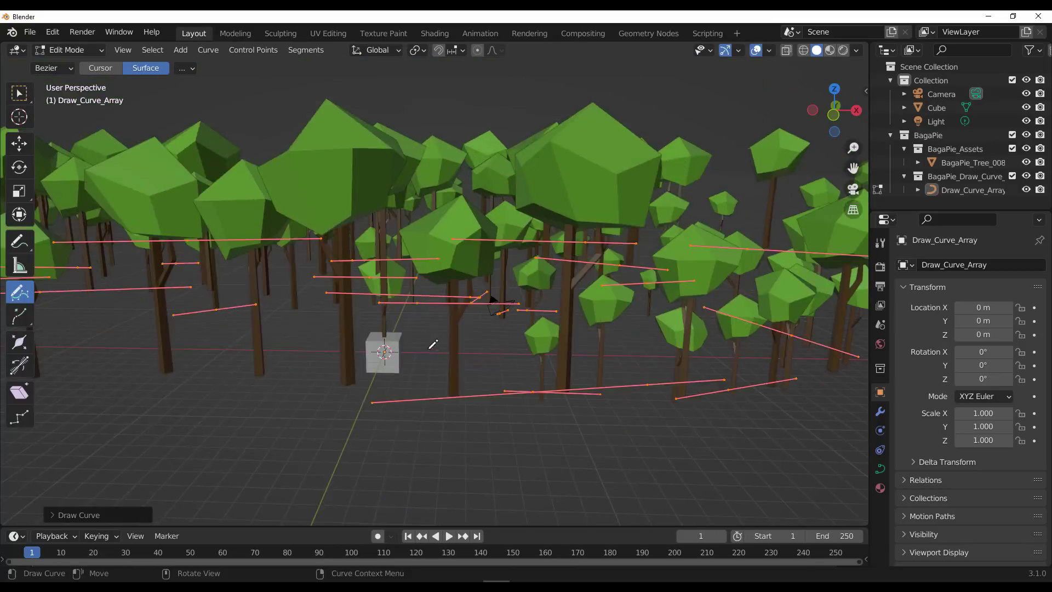
{"action": "middle_click_drag", "start_coordinate": [433, 343], "coordinate": [418, 364]}
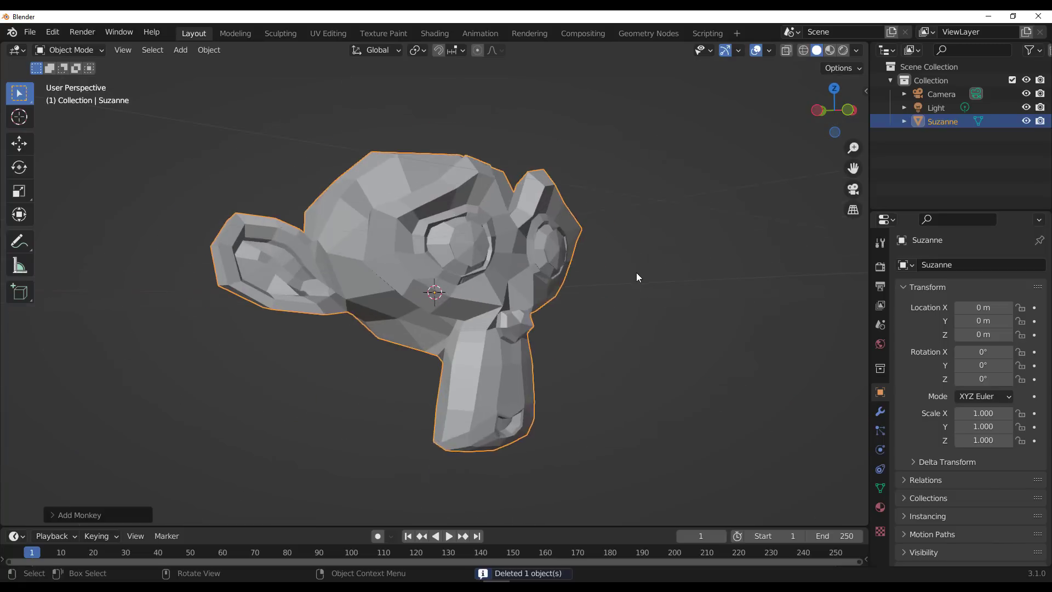
- Orbit and zoom the view to face the Suzanne monkey head
{"action": "middle_click_drag", "start_coordinate": [636, 274], "coordinate": [602, 296]}
{"action": "scroll", "coordinate": [602, 296], "scroll_direction": "down", "scroll_amount": 2}
{"action": "scroll", "coordinate": [605, 307], "scroll_direction": "up", "scroll_amount": 2}
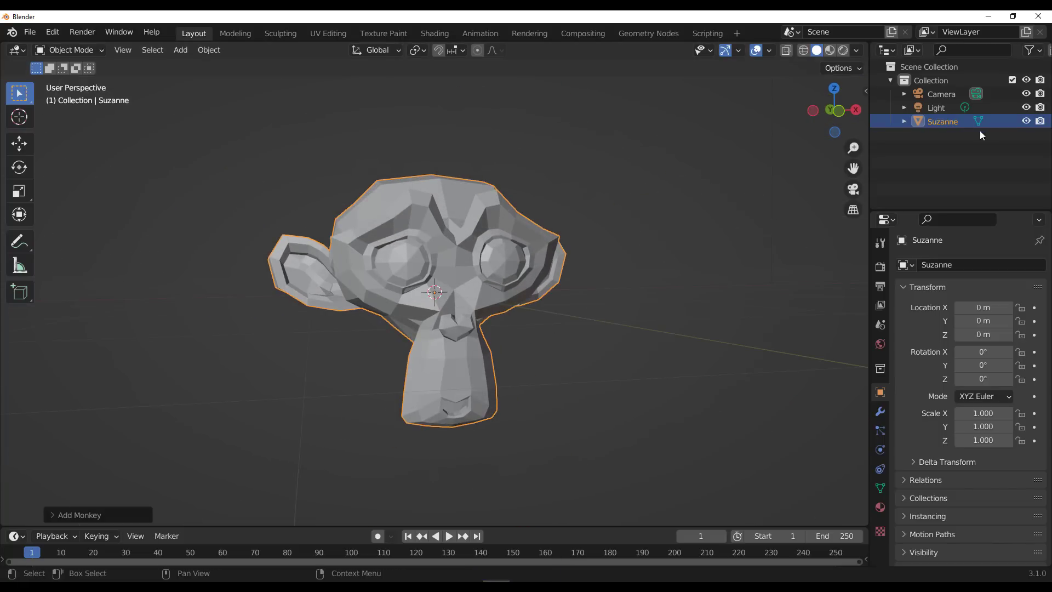
- Deselect Suzanne and split the 3D viewport vertically into two side-by-side views
{"action": "right_click", "coordinate": [955, 122]}
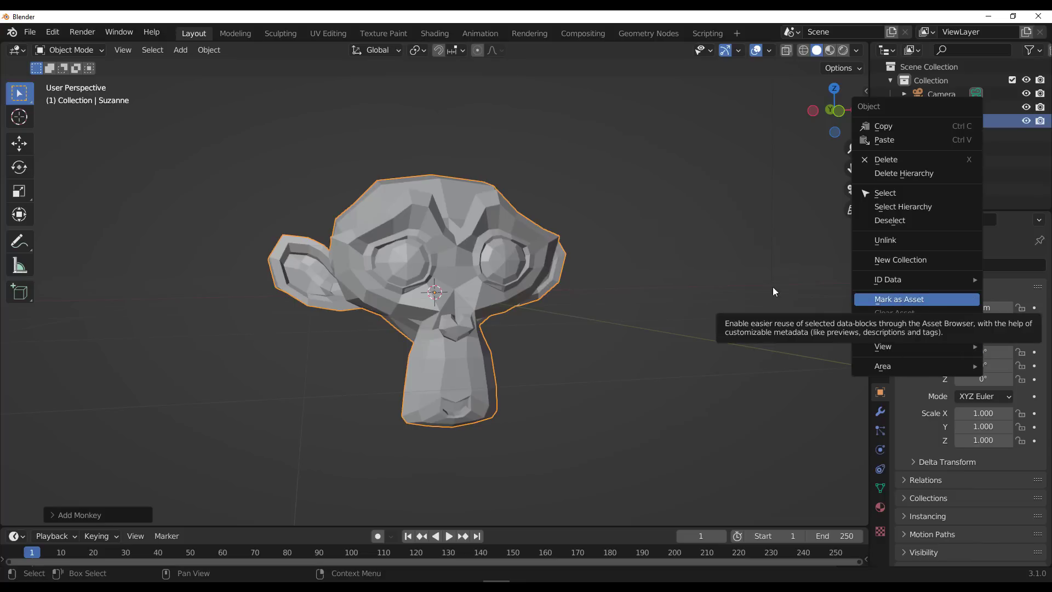
{"action": "left_click", "coordinate": [672, 251]}
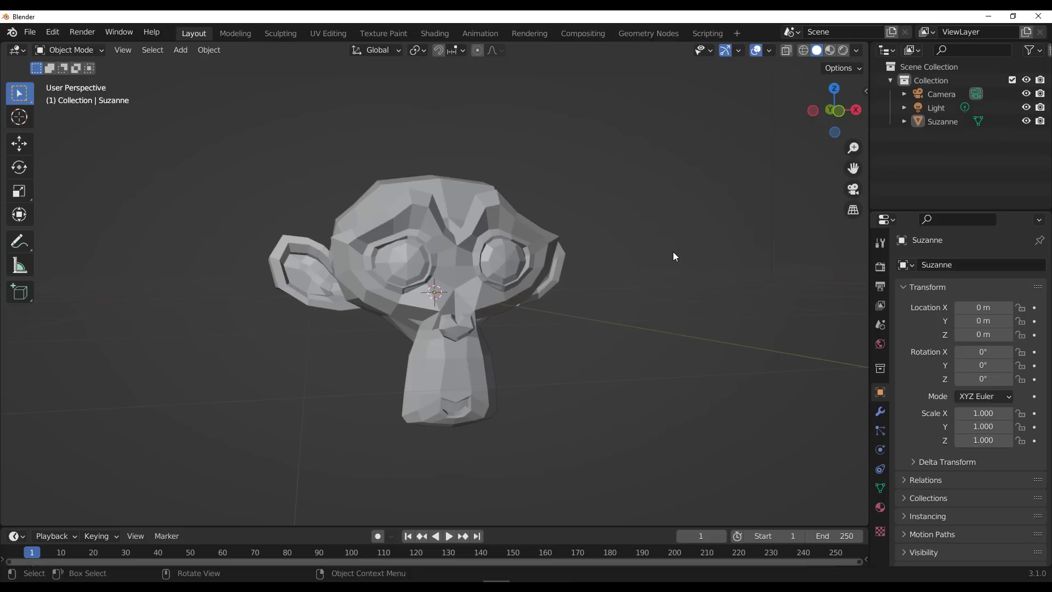
{"action": "left_click_drag", "start_coordinate": [3, 527], "coordinate": [421, 453]}
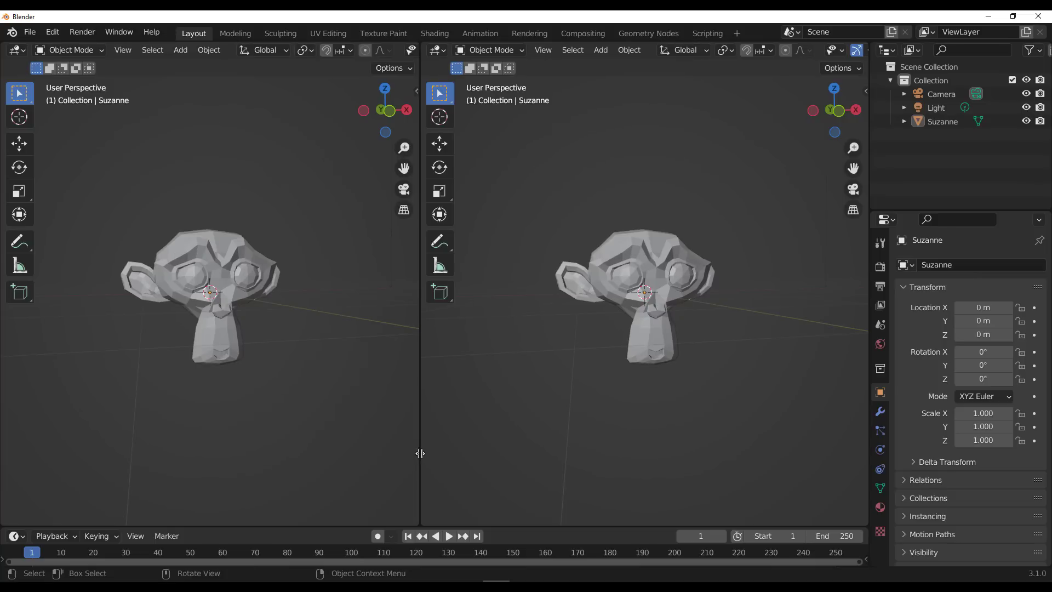
- Turn the left view into an Asset Browser
{"action": "left_click", "coordinate": [17, 50]}
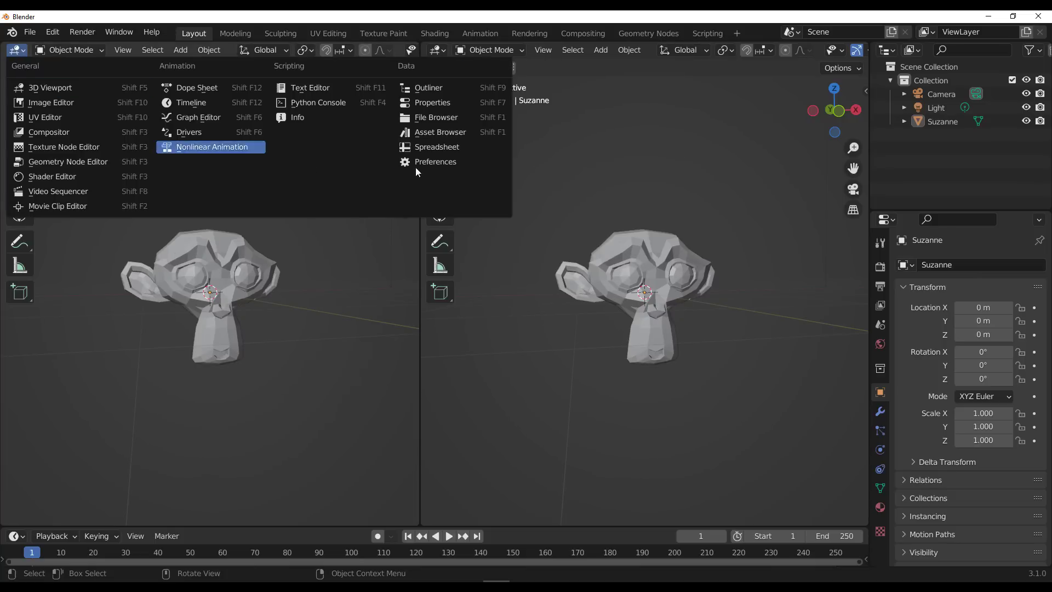
{"action": "left_click", "coordinate": [442, 132]}
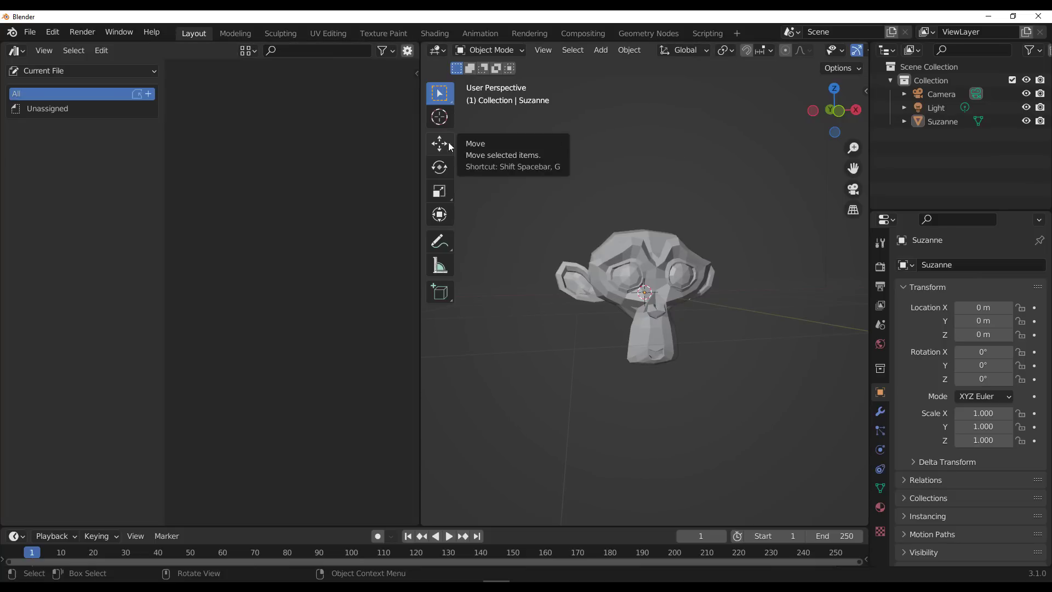
{"action": "scroll", "coordinate": [542, 365], "scroll_direction": "up", "scroll_amount": 6}
- Rename the Suzanne object to 'monkey'
{"action": "left_click", "coordinate": [694, 239]}
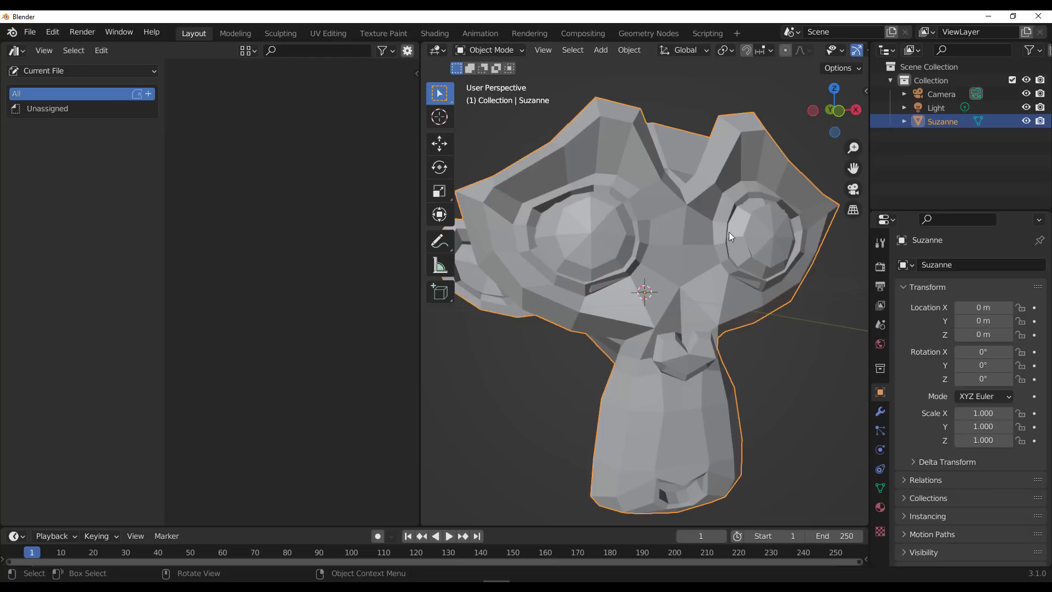
{"action": "double_click", "coordinate": [943, 121]}
{"action": "type", "text": "m"}
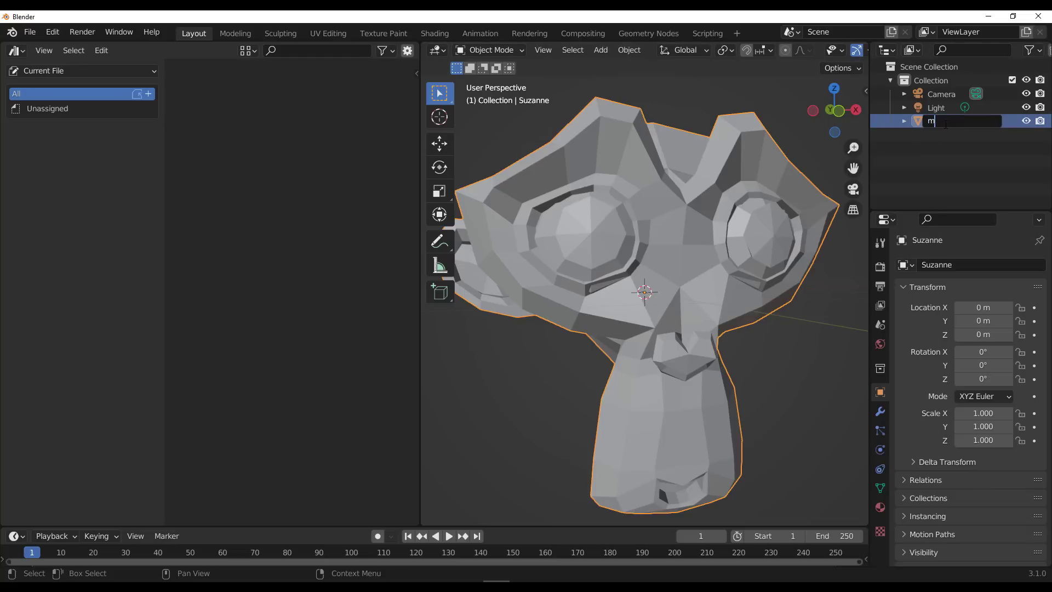
{"action": "type", "text": "onkey"}
{"action": "key", "text": "Return"}
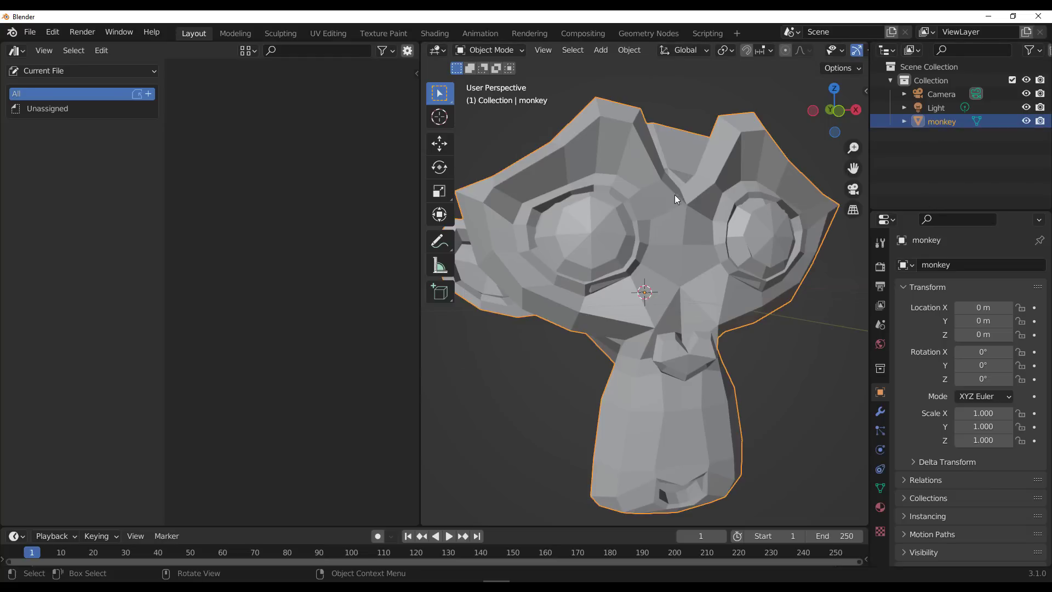
{"action": "scroll", "coordinate": [673, 219], "scroll_direction": "down", "scroll_amount": 4}
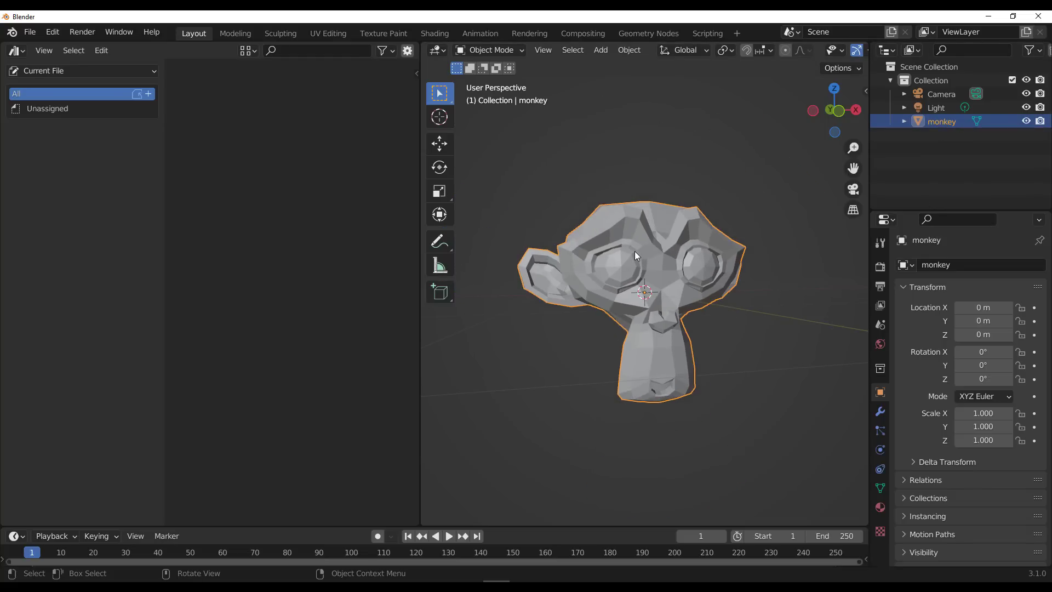
- Save the monkey as an asset in the Local Library via the BagaPie menu
{"action": "key", "text": "j"}
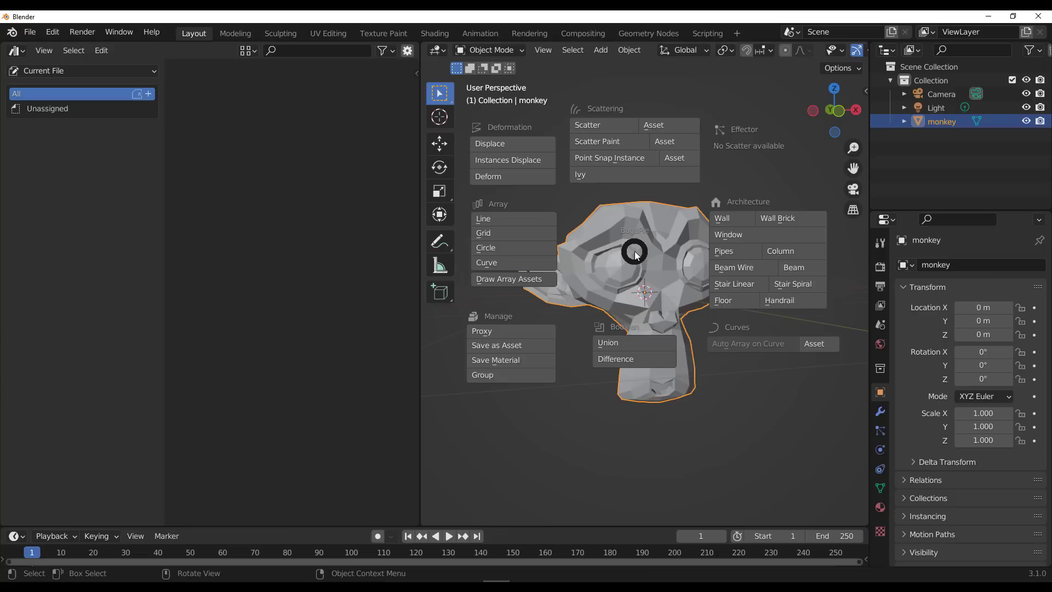
{"action": "left_click", "coordinate": [525, 345]}
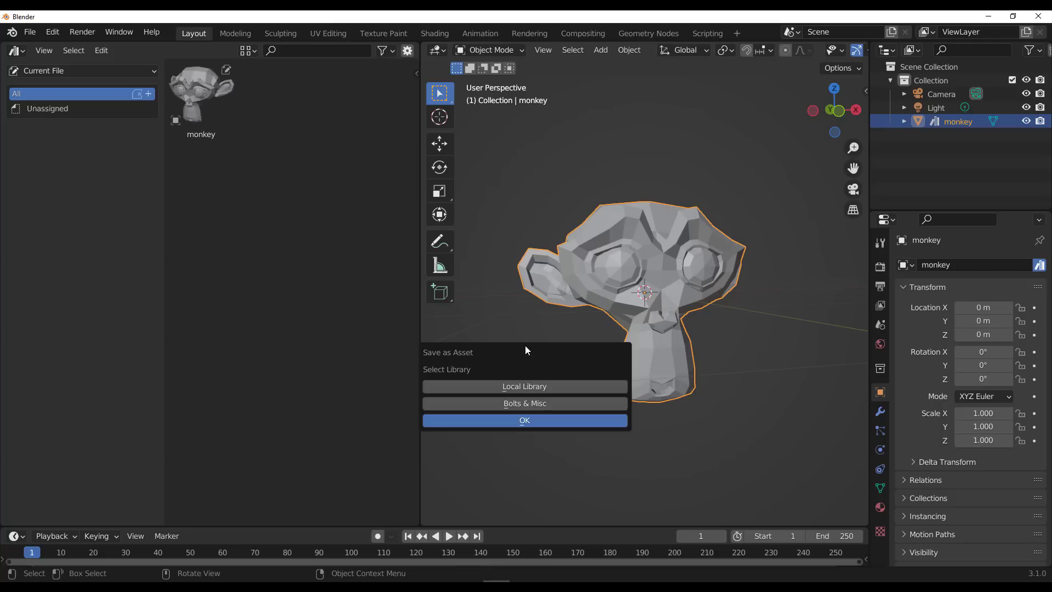
{"action": "left_click", "coordinate": [523, 386]}
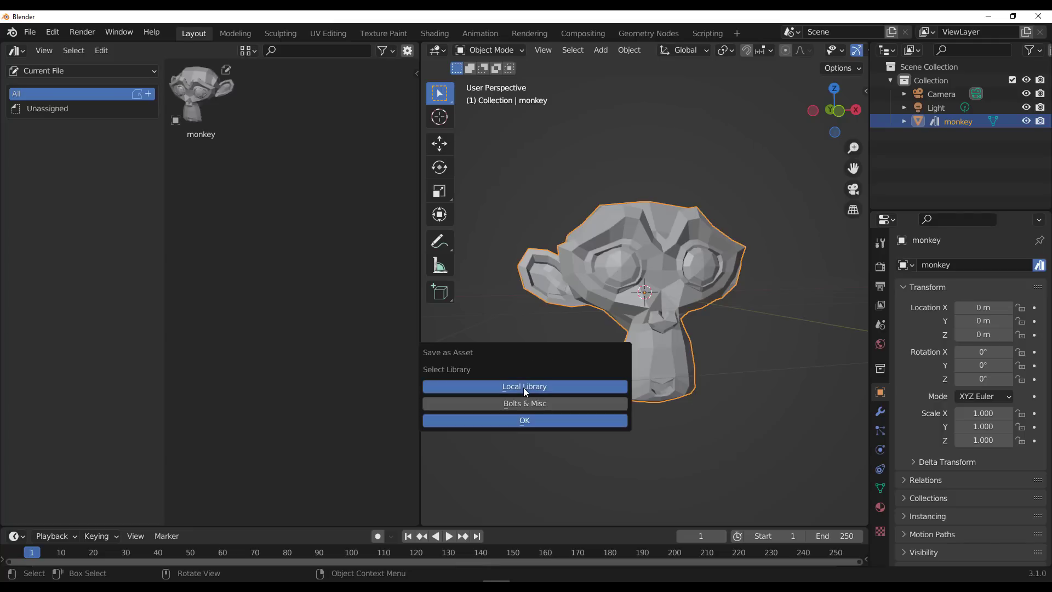
{"action": "left_click", "coordinate": [534, 420]}
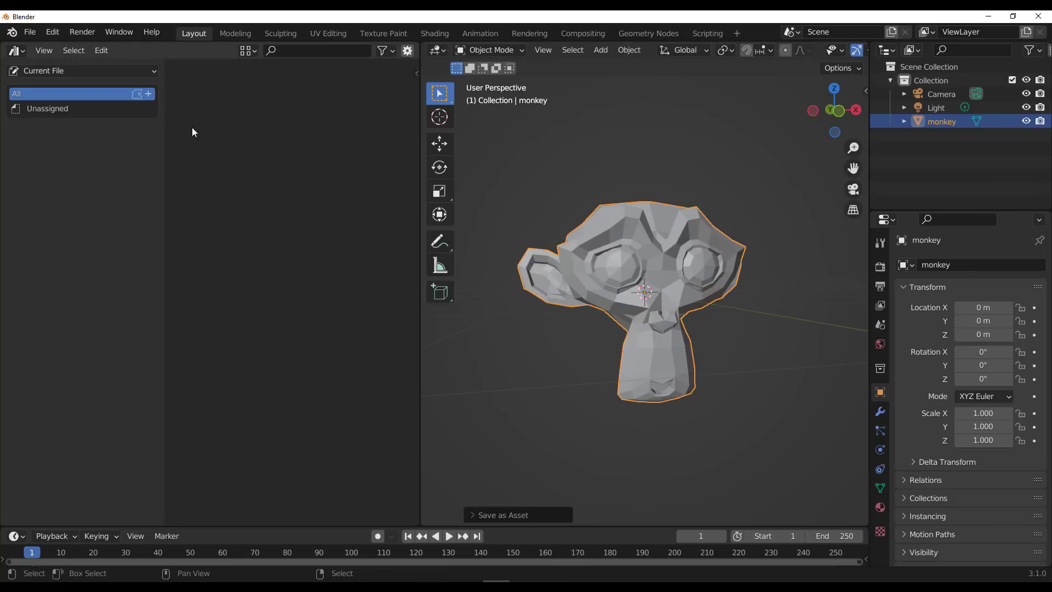
- Show the Local Library assets in the browser and delete the monkey from the scene
{"action": "left_click", "coordinate": [48, 69]}
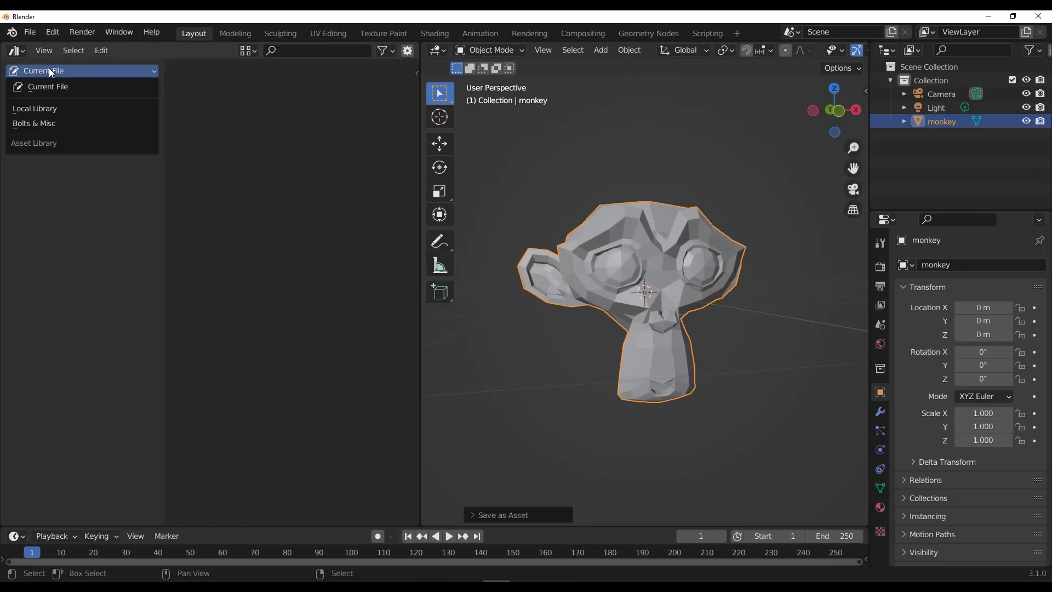
{"action": "left_click", "coordinate": [20, 109]}
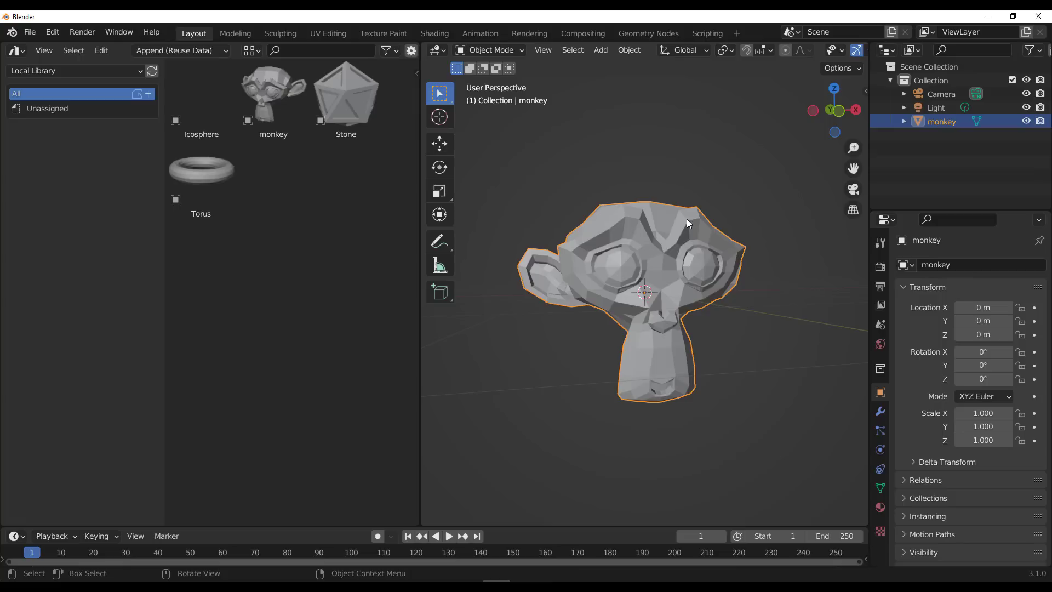
{"action": "key", "text": "Delete"}
{"action": "key", "text": "shift+a"}
{"action": "mouse_move", "coordinate": [642, 256]}
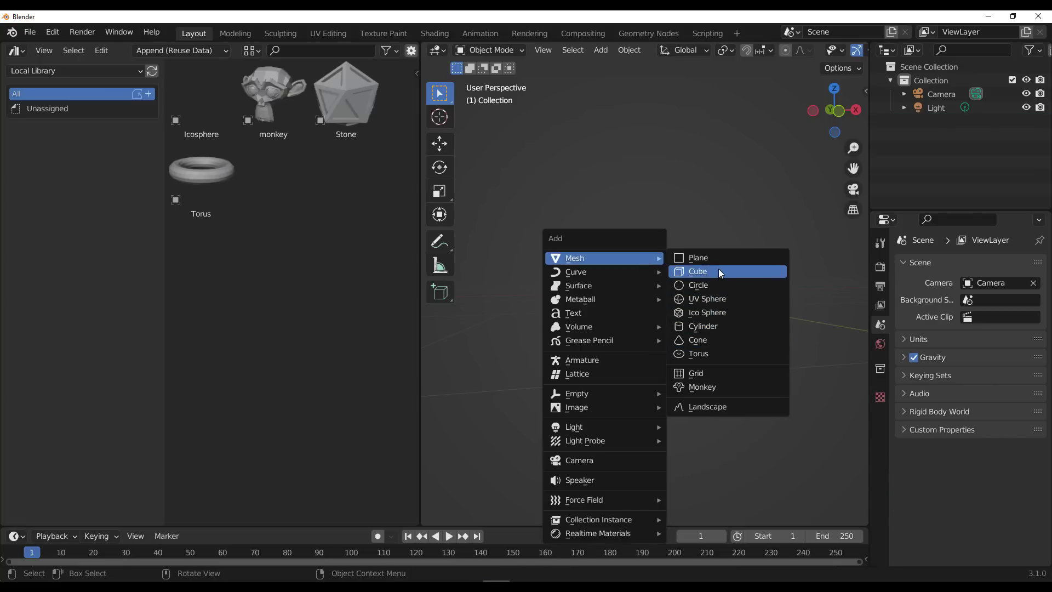
- Add a Landscape mesh and save it to the Local Library as a BagaPie asset
{"action": "left_click", "coordinate": [727, 406]}
{"action": "middle_click_drag", "start_coordinate": [650, 307], "coordinate": [630, 203]}
{"action": "key", "text": "j"}
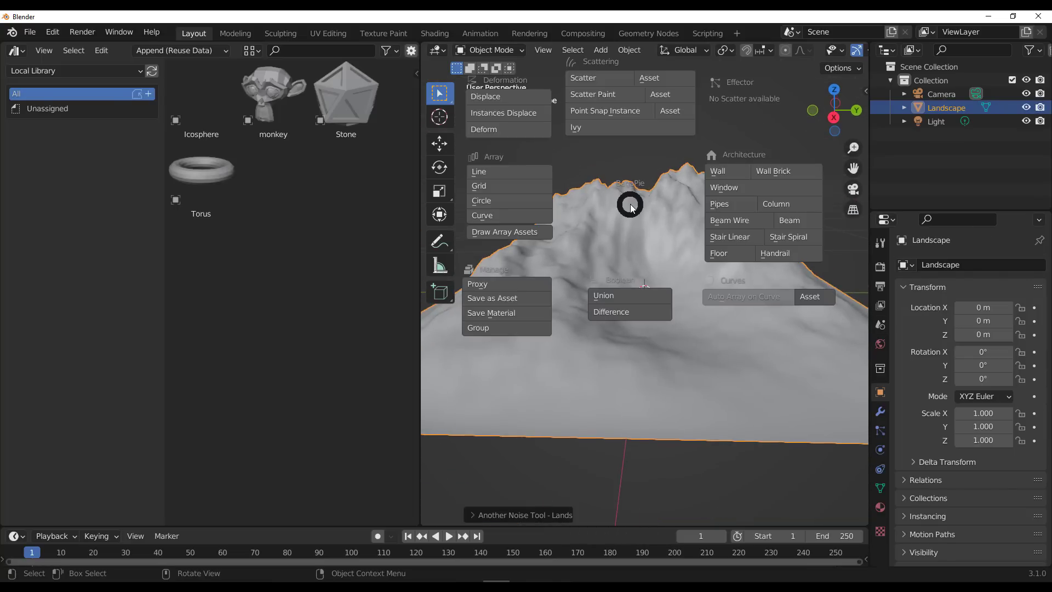
{"action": "left_click", "coordinate": [525, 298]}
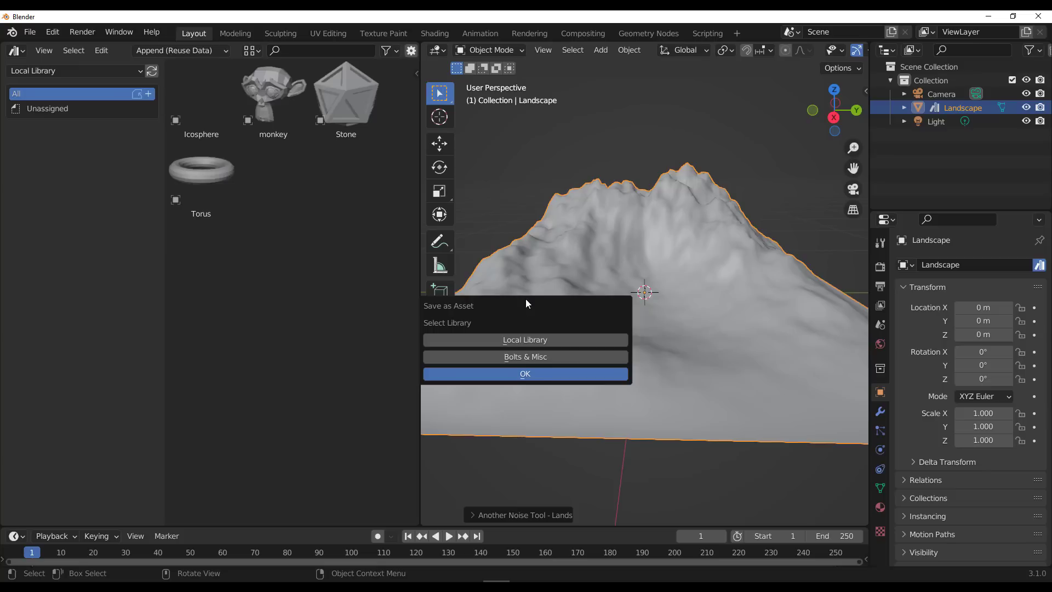
{"action": "left_click", "coordinate": [540, 340]}
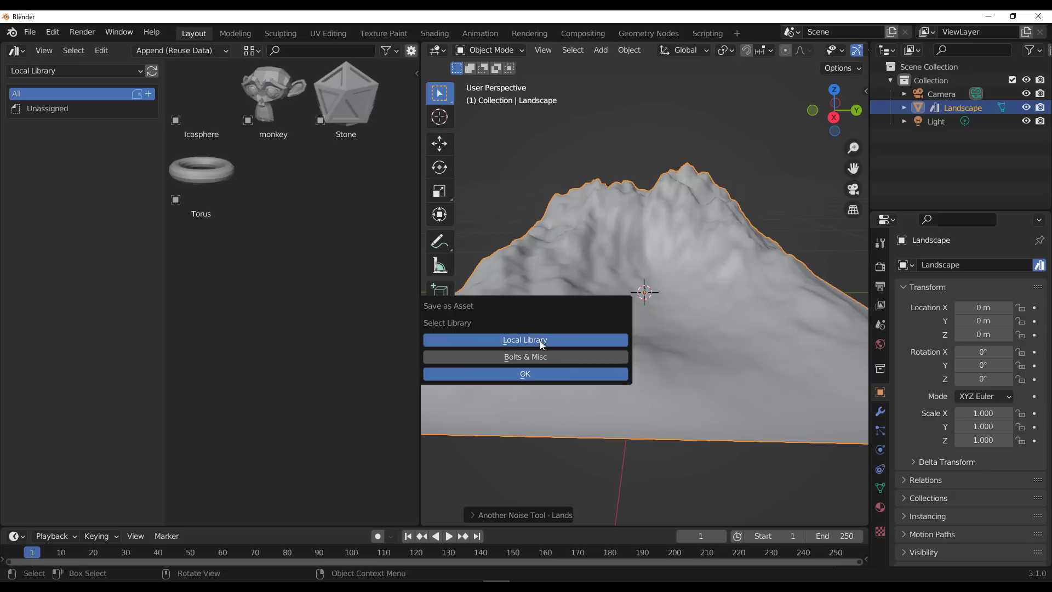
{"action": "left_click", "coordinate": [539, 373]}
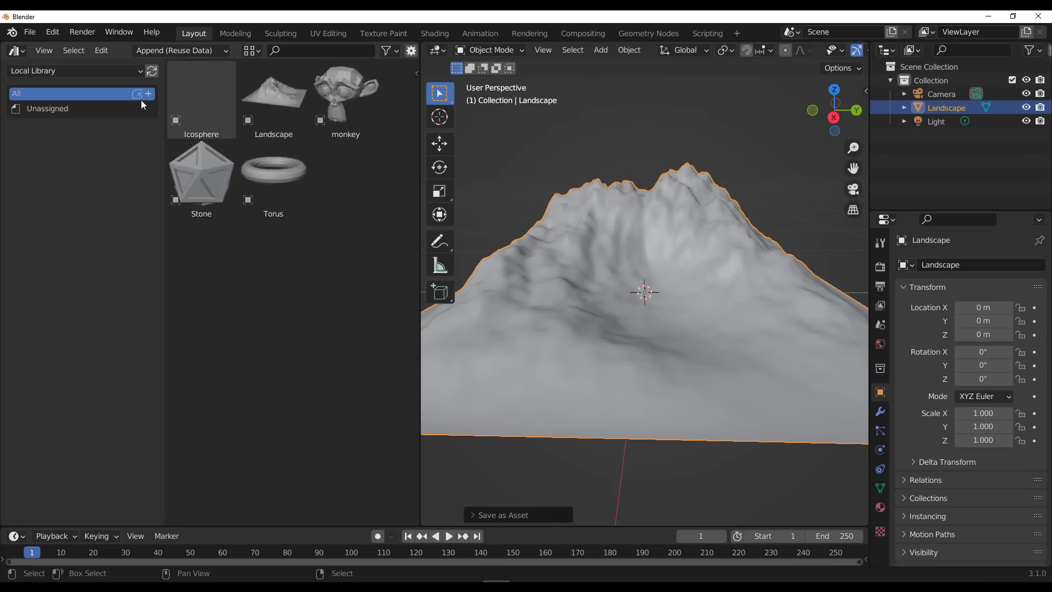
{"action": "left_click", "coordinate": [31, 32]}
- Start a new General file without saving and turn the left area into an Asset Browser
{"action": "mouse_move", "coordinate": [38, 48]}
{"action": "left_click", "coordinate": [181, 48]}
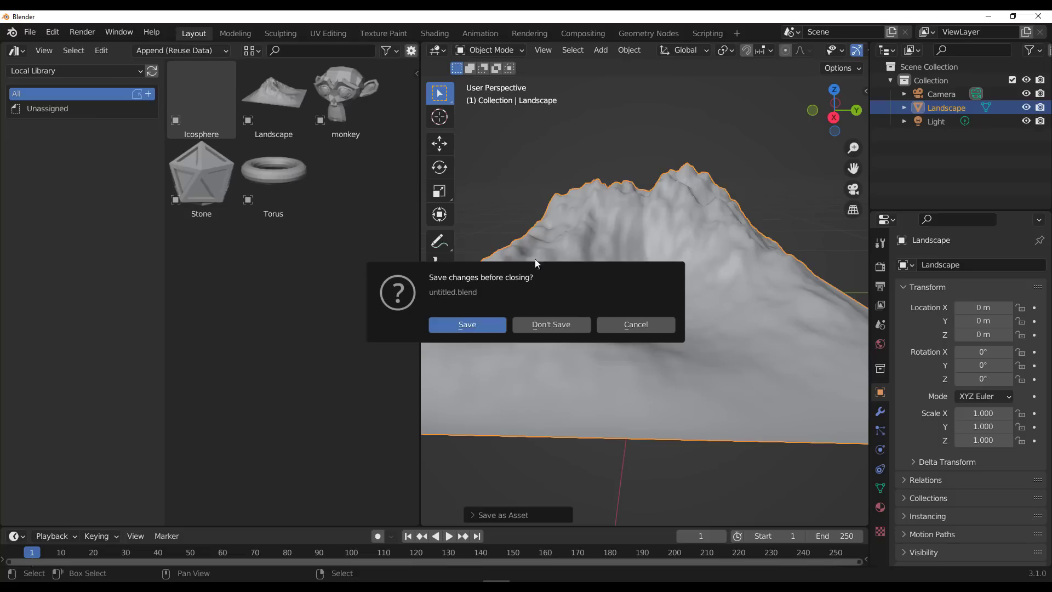
{"action": "left_click", "coordinate": [556, 324]}
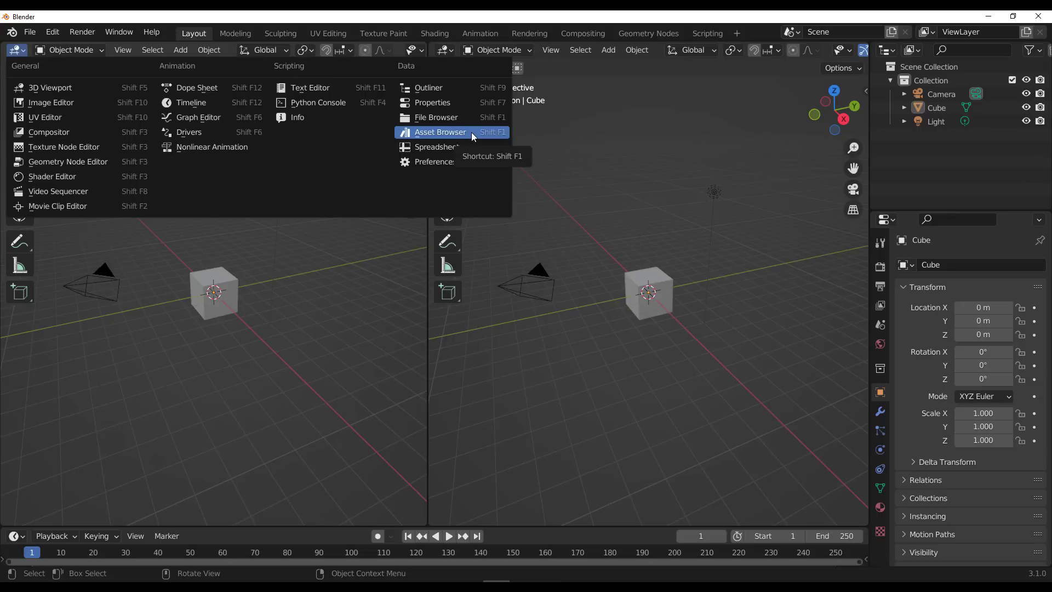
{"action": "left_click", "coordinate": [471, 133]}
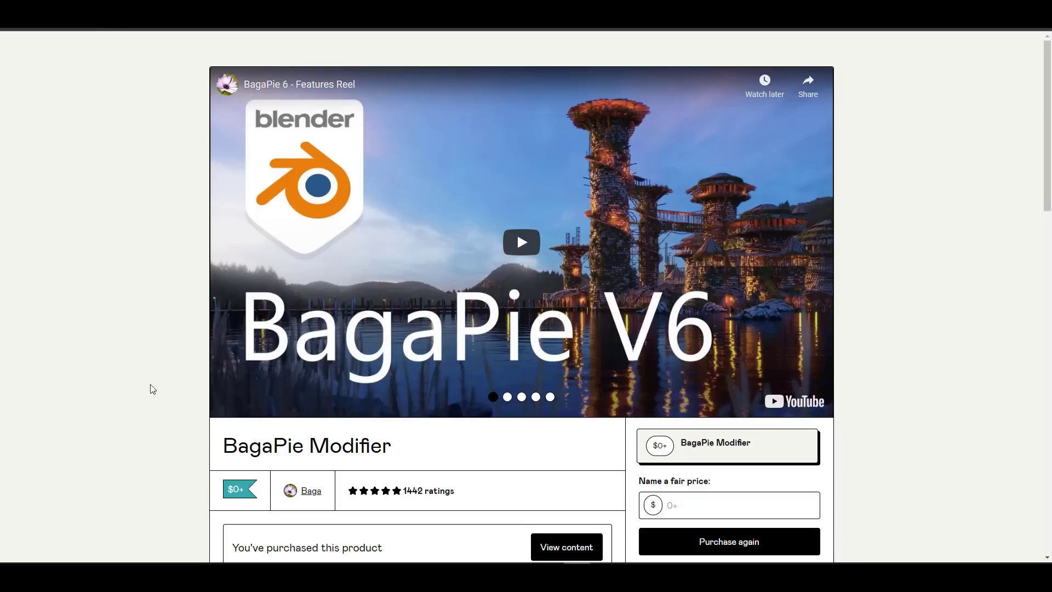
- Scroll the BagaPie Modifier page to its ratings, then go back to the creator's profile
{"action": "scroll", "coordinate": [139, 377], "scroll_direction": "down", "scroll_amount": 4}
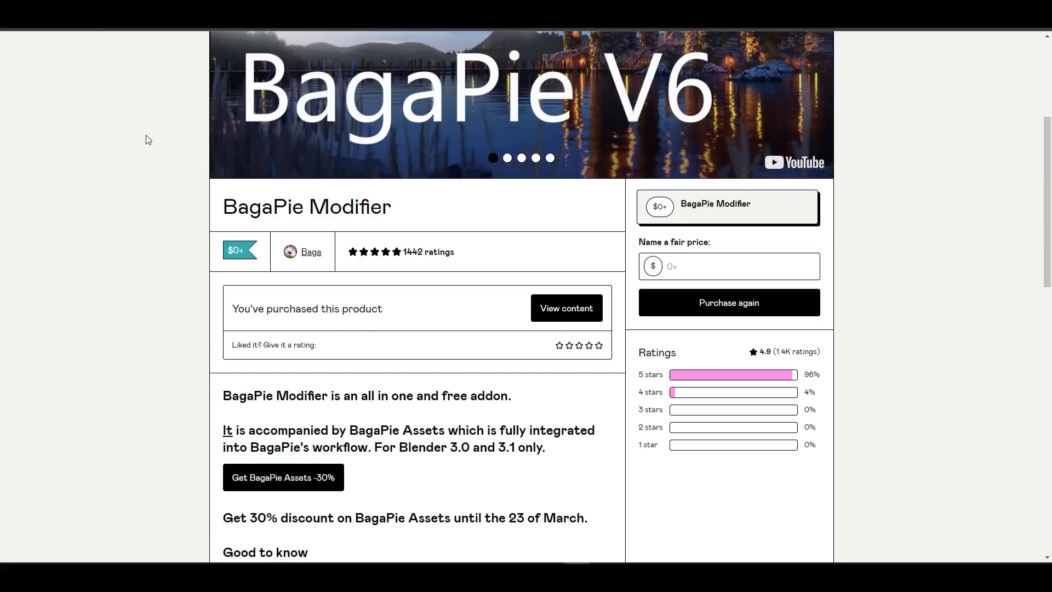
{"action": "key", "text": "alt+Left"}
{"action": "scroll", "coordinate": [90, 390], "scroll_direction": "down", "scroll_amount": 3}
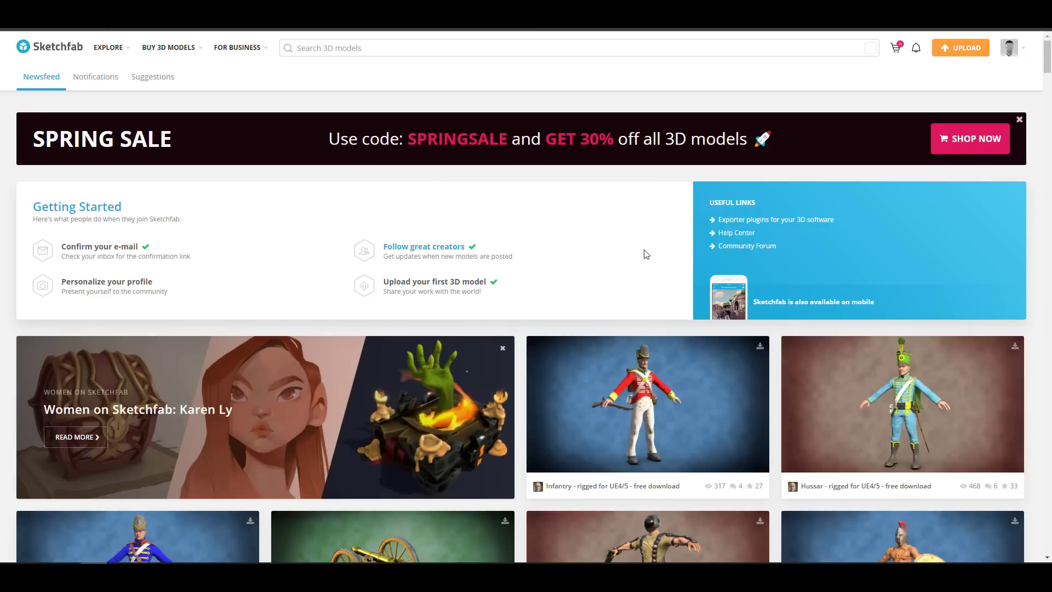
- Scroll the Sketchfab newsfeed and open the Riptide battlesuit robot model
{"action": "scroll", "coordinate": [645, 253], "scroll_direction": "down", "scroll_amount": 10}
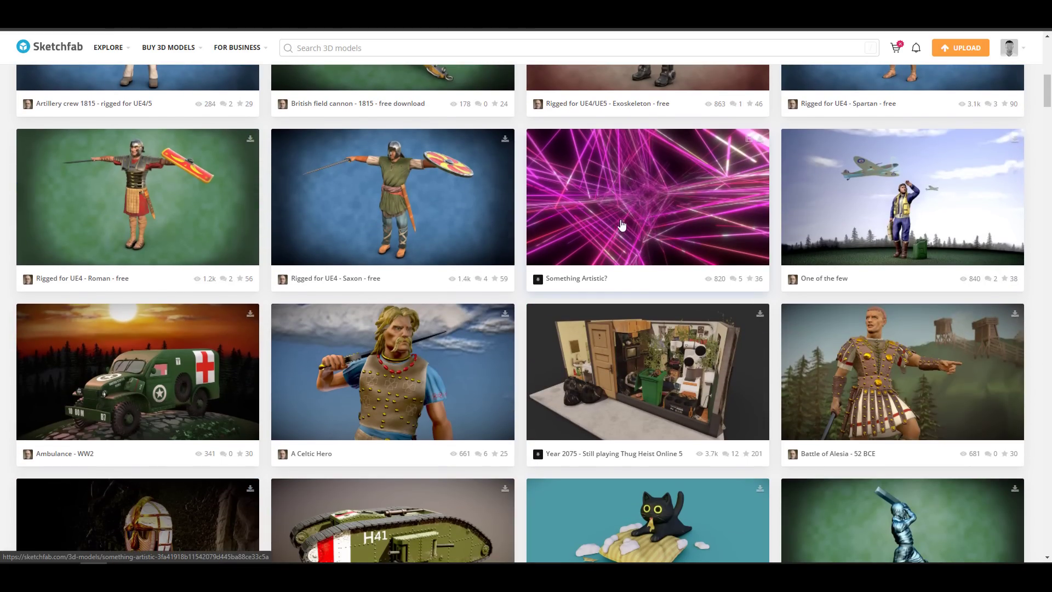
{"action": "scroll", "coordinate": [609, 207], "scroll_direction": "down", "scroll_amount": 9}
{"action": "scroll", "coordinate": [766, 237], "scroll_direction": "down", "scroll_amount": 8}
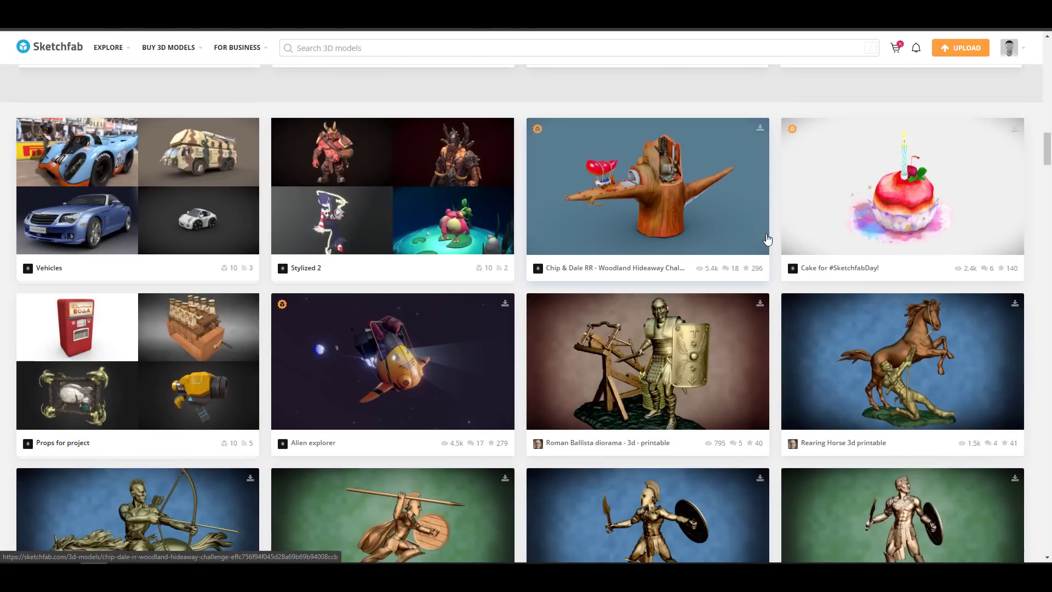
{"action": "scroll", "coordinate": [601, 375], "scroll_direction": "down", "scroll_amount": 10}
{"action": "scroll", "coordinate": [612, 387], "scroll_direction": "down", "scroll_amount": 5}
{"action": "scroll", "coordinate": [612, 384], "scroll_direction": "up", "scroll_amount": 20}
{"action": "scroll", "coordinate": [612, 384], "scroll_direction": "down", "scroll_amount": 14}
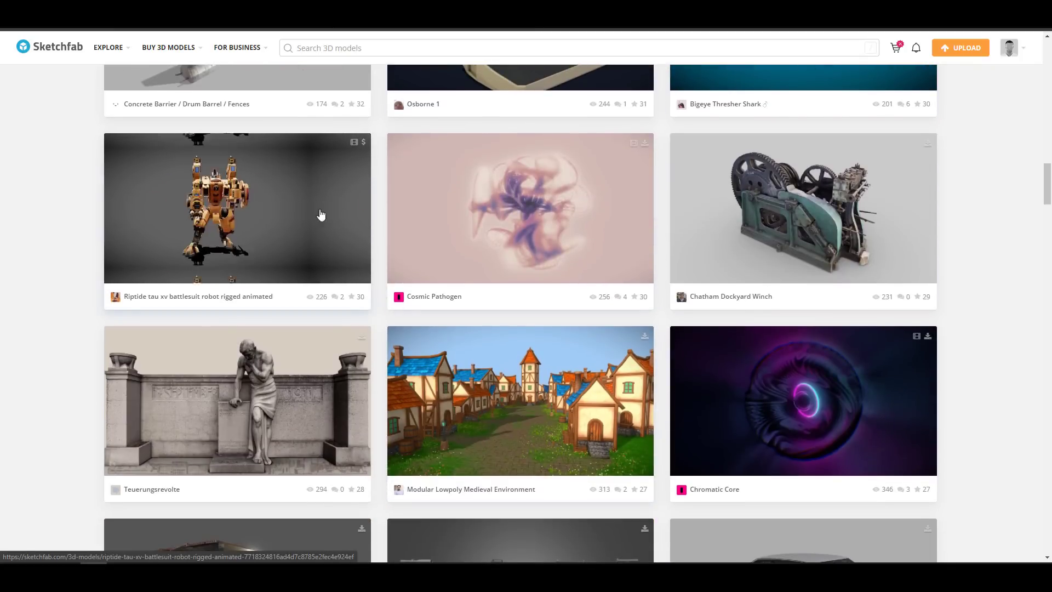
{"action": "left_click", "coordinate": [252, 212]}
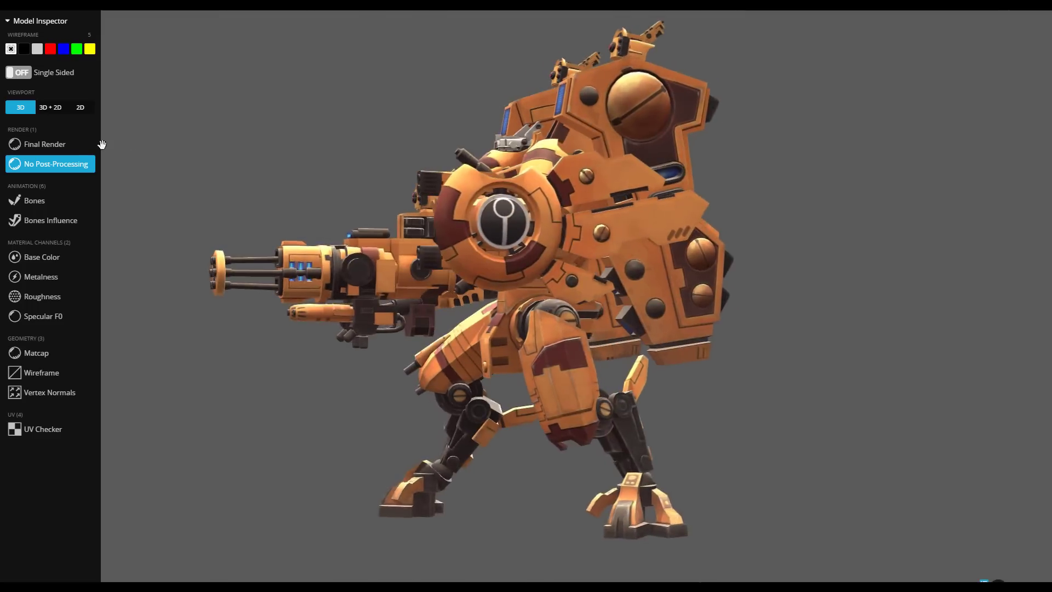
- Inspect the robot's Final Render, Metalness, Specular F0, Base Color and UV Checker views
{"action": "left_click", "coordinate": [88, 144]}
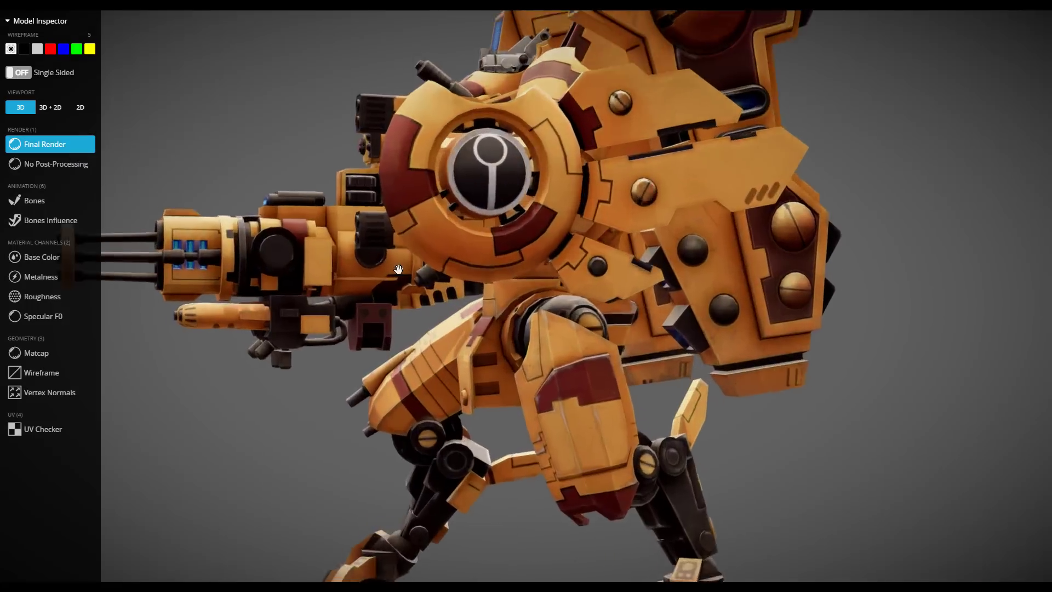
{"action": "left_click", "coordinate": [43, 277]}
{"action": "left_click", "coordinate": [41, 317]}
{"action": "left_click", "coordinate": [45, 259]}
{"action": "left_click_drag", "start_coordinate": [529, 247], "coordinate": [176, 257]}
{"action": "left_click", "coordinate": [43, 430]}
{"action": "left_click_drag", "start_coordinate": [706, 332], "coordinate": [300, 218]}
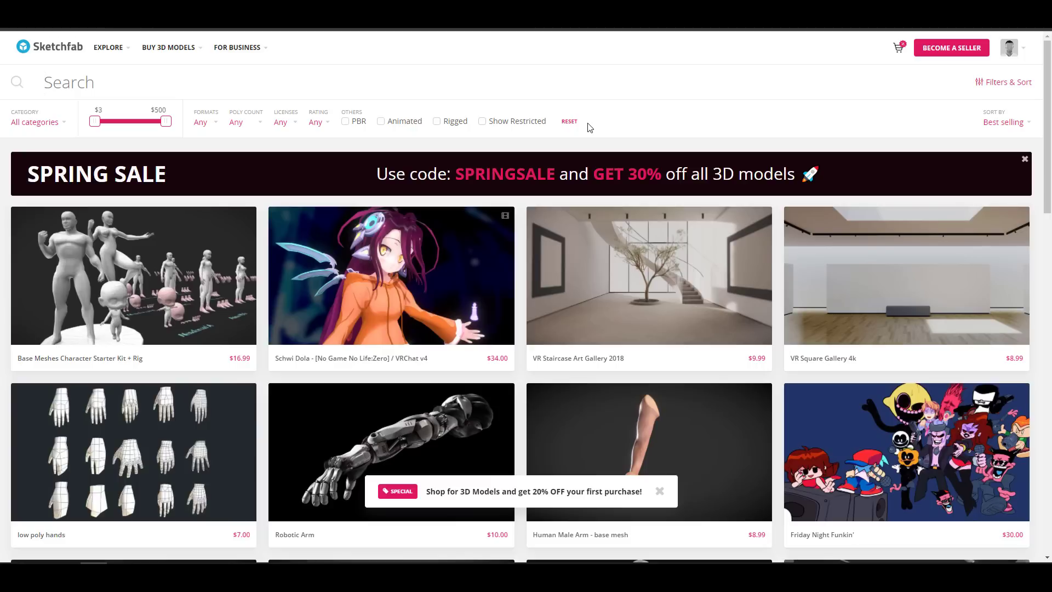
- Scroll through the Sketchfab store results
{"action": "scroll", "coordinate": [647, 138], "scroll_direction": "down", "scroll_amount": 15}
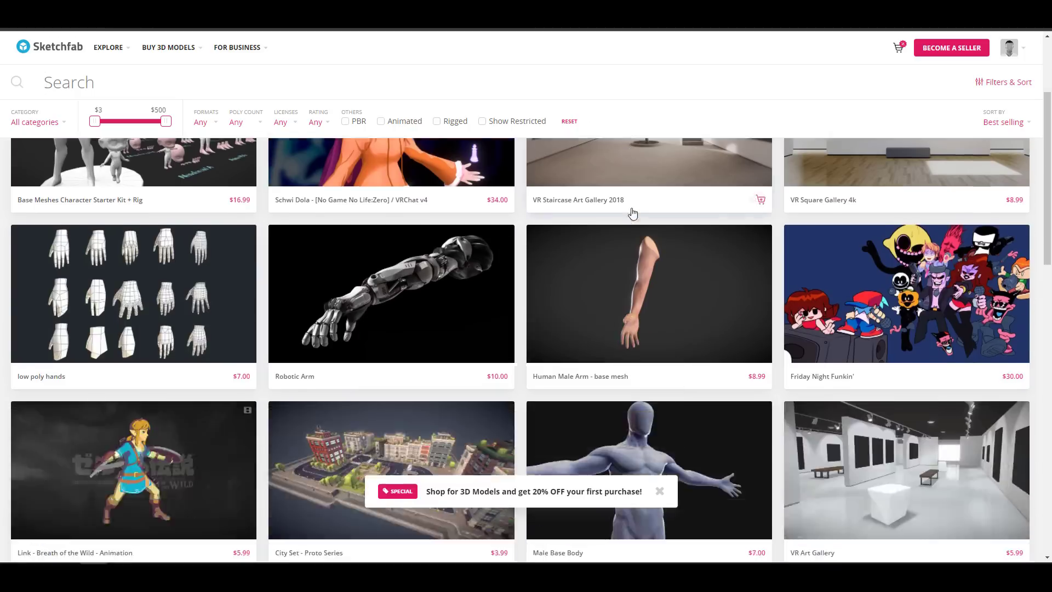
{"action": "scroll", "coordinate": [634, 214], "scroll_direction": "down", "scroll_amount": 20}
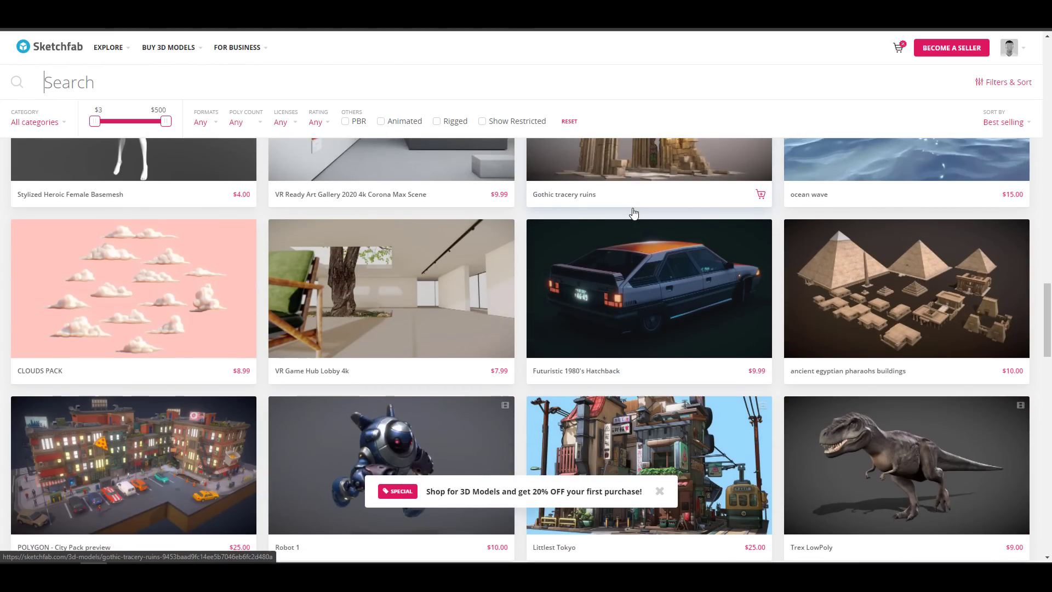
{"action": "scroll", "coordinate": [634, 213], "scroll_direction": "down", "scroll_amount": 5}
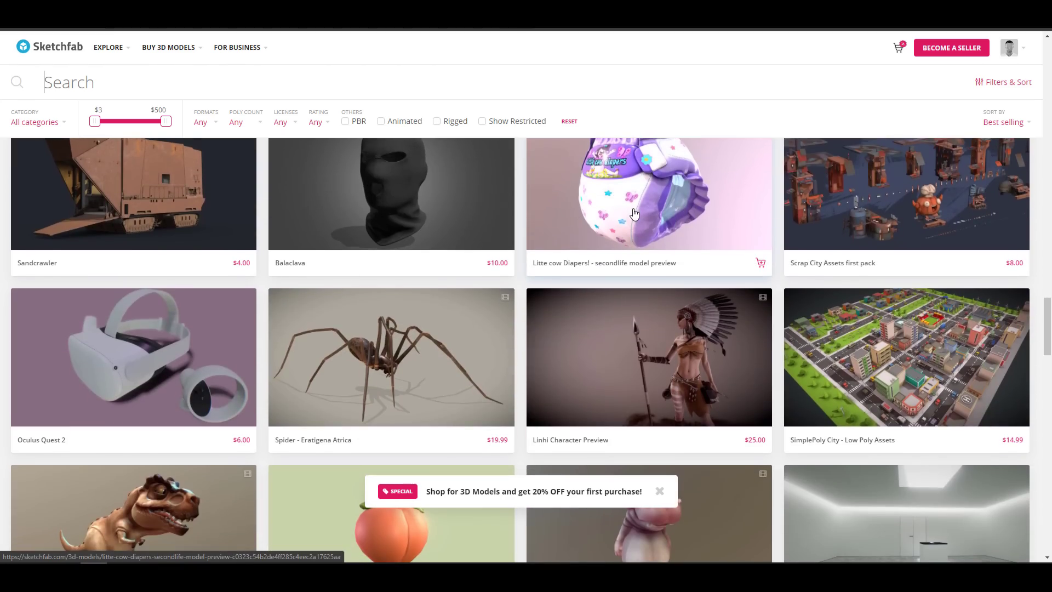
{"action": "scroll", "coordinate": [603, 276], "scroll_direction": "down", "scroll_amount": 15}
{"action": "scroll", "coordinate": [535, 258], "scroll_direction": "up", "scroll_amount": 5}
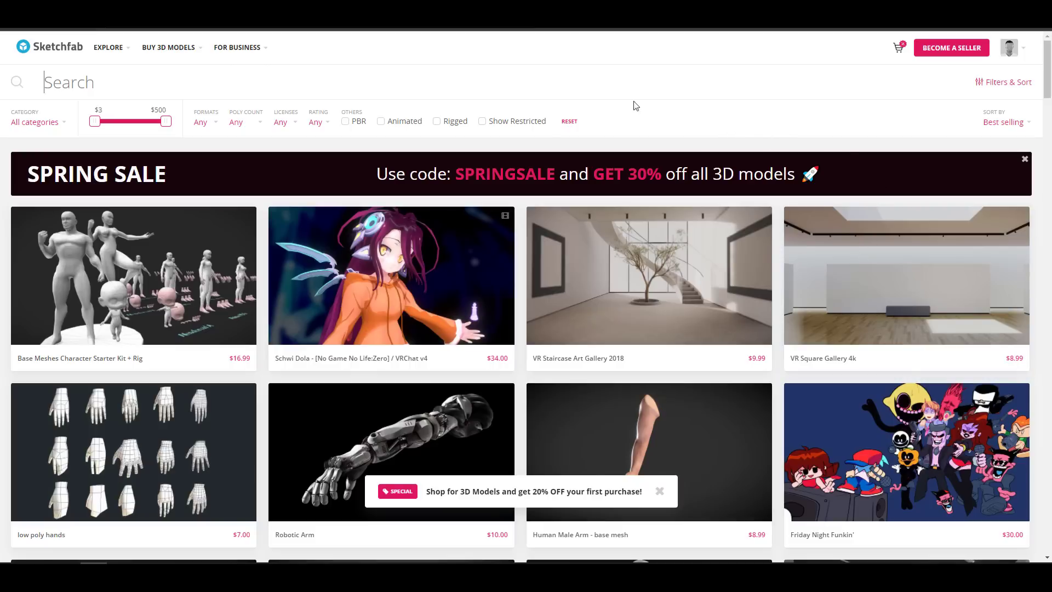
- Filter Explore to Downloadable models and browse the grid, e.g. Magic Cube and Firewood LOW POLY
{"action": "left_click", "coordinate": [108, 48]}
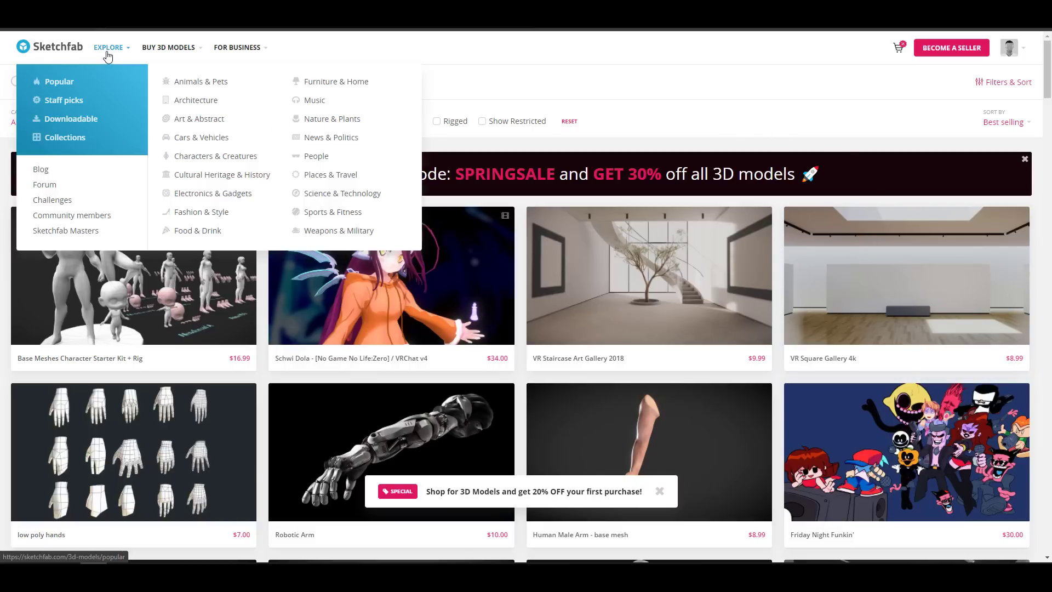
{"action": "left_click", "coordinate": [92, 118]}
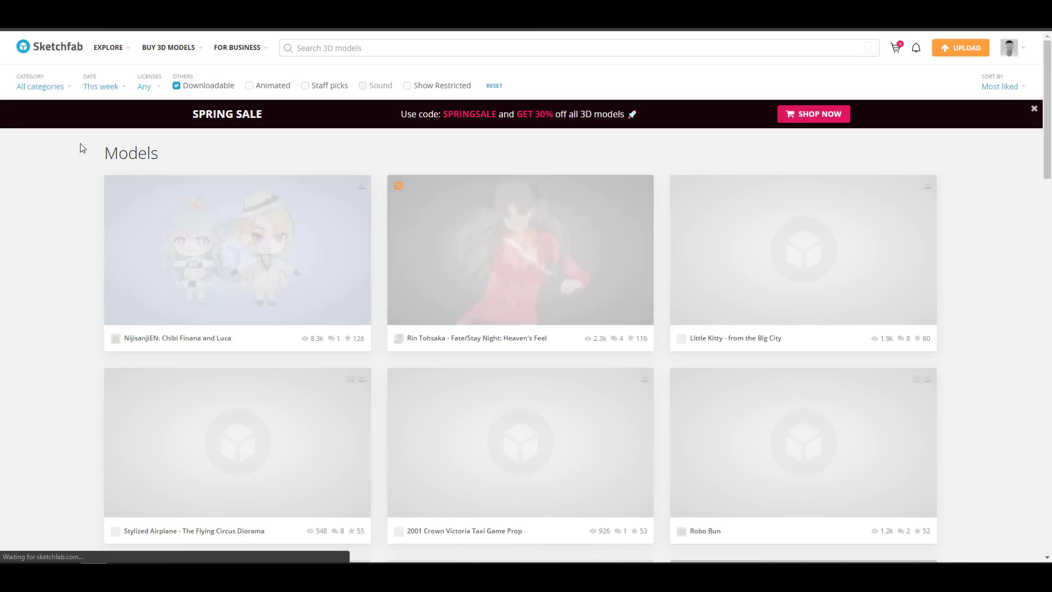
{"action": "scroll", "coordinate": [65, 217], "scroll_direction": "down", "scroll_amount": 3}
{"action": "scroll", "coordinate": [66, 216], "scroll_direction": "down", "scroll_amount": 20}
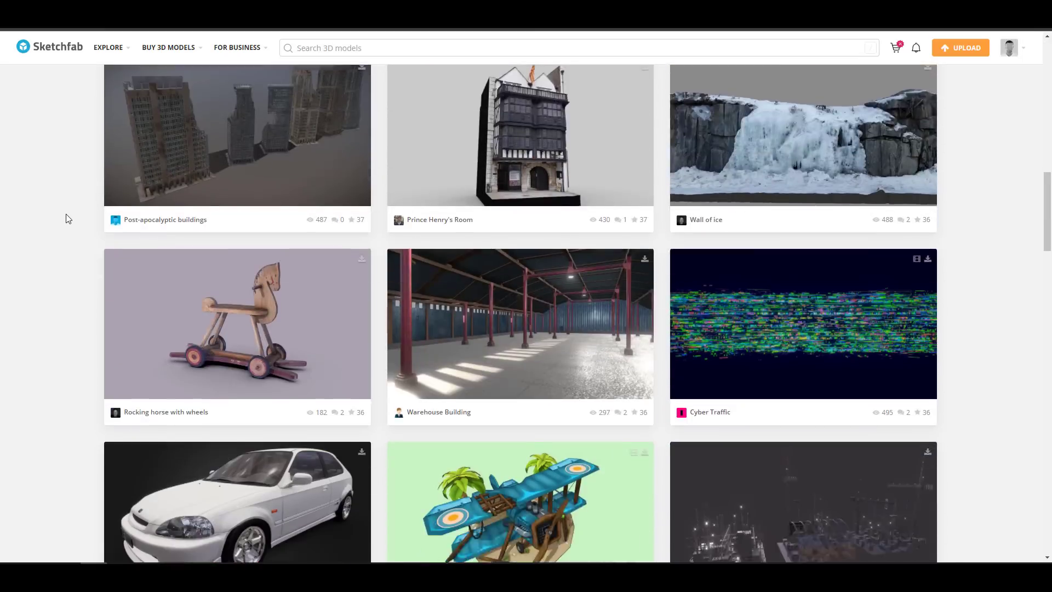
{"action": "scroll", "coordinate": [68, 218], "scroll_direction": "down", "scroll_amount": 20}
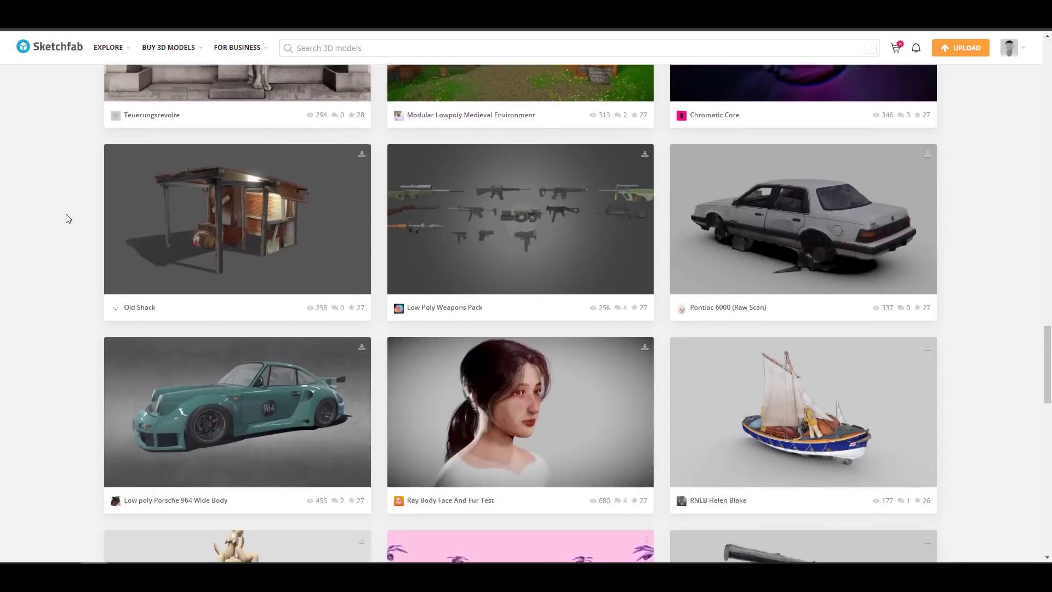
{"action": "scroll", "coordinate": [66, 220], "scroll_direction": "down", "scroll_amount": 15}
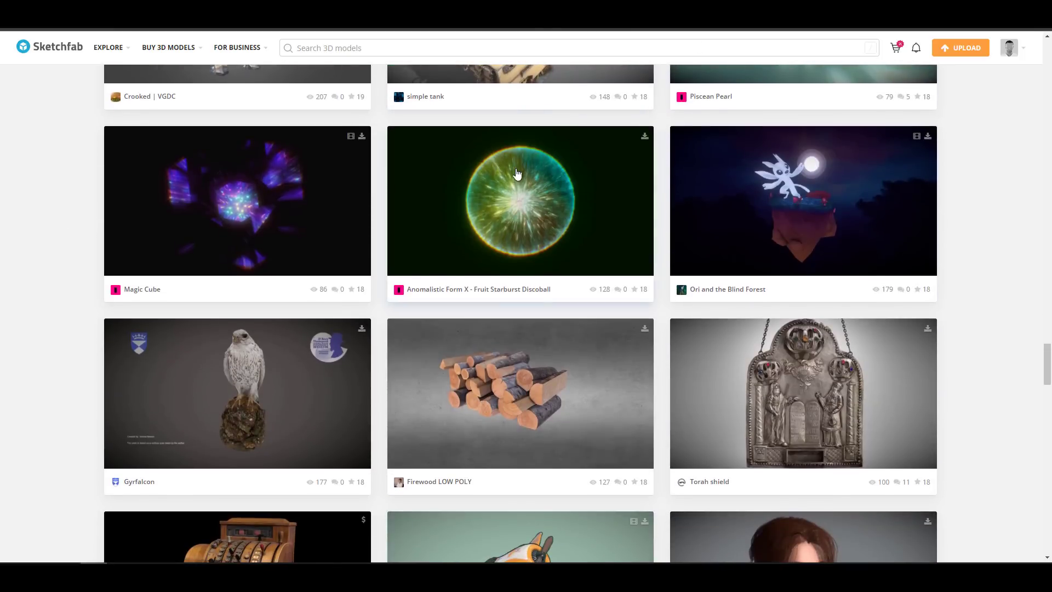
{"action": "key", "text": "Home"}
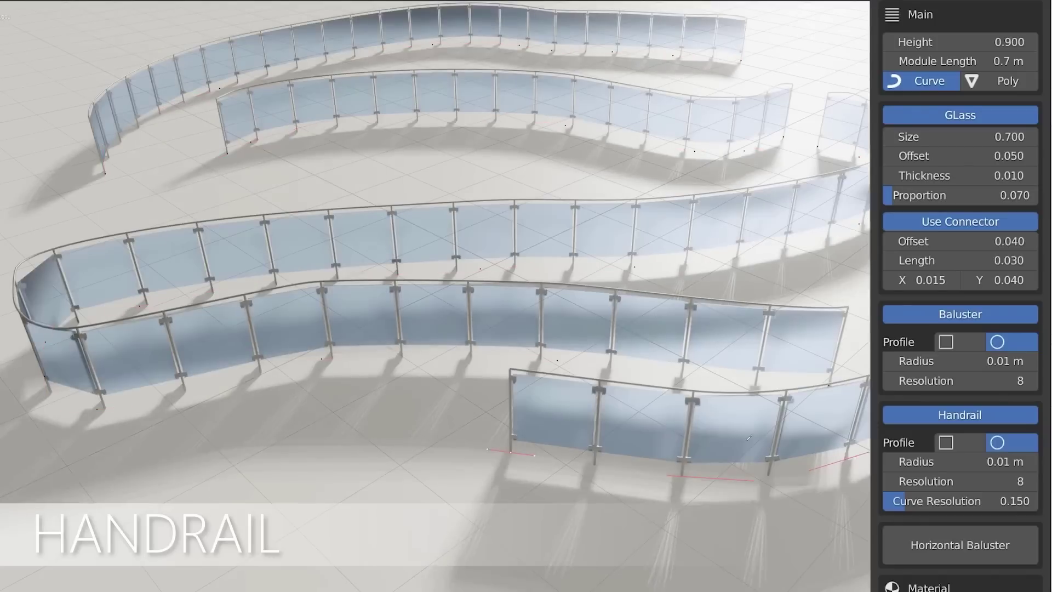
- Set handrail height 0.750 and baluster radius 0.086 m, then scatter the bush over the landscape at 30% displayed instances
{"action": "mouse_move", "coordinate": [959, 43]}
{"action": "left_mouse_down"}
{"action": "mouse_move", "coordinate": [931, 43]}
{"action": "mouse_move", "coordinate": [947, 42]}
{"action": "left_mouse_up"}
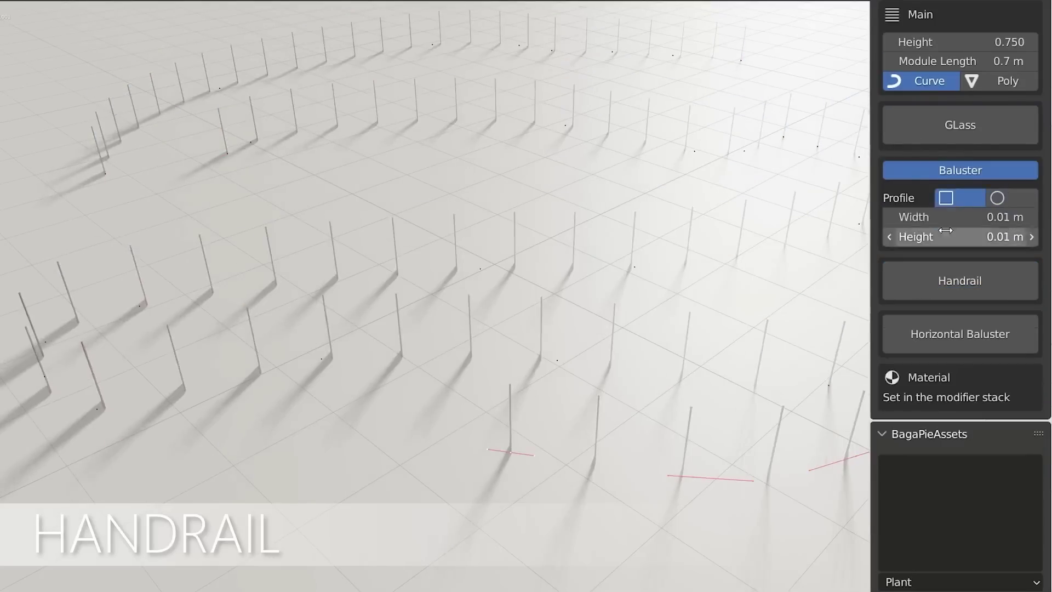
{"action": "left_click_drag", "start_coordinate": [980, 217], "coordinate": [999, 217]}
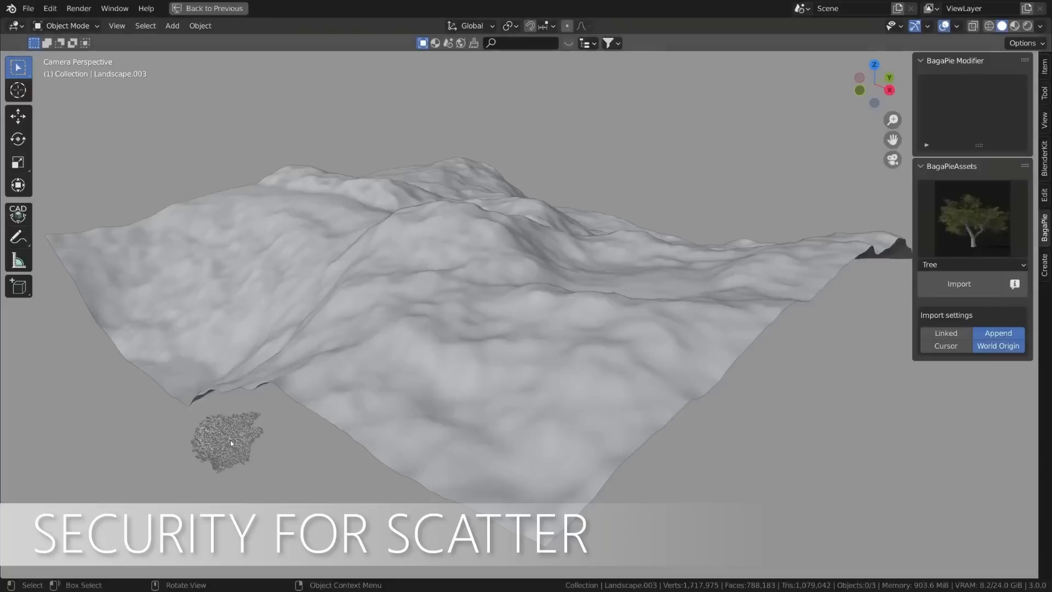
{"action": "left_click", "coordinate": [230, 443]}
{"action": "left_click", "coordinate": [408, 359], "text": "shift"}
{"action": "key", "text": "j"}
{"action": "left_click", "coordinate": [385, 230]}
{"action": "left_click", "coordinate": [401, 296]}
{"action": "type", "text": "30"}
{"action": "key", "text": "Return"}
{"action": "left_click", "coordinate": [397, 314]}
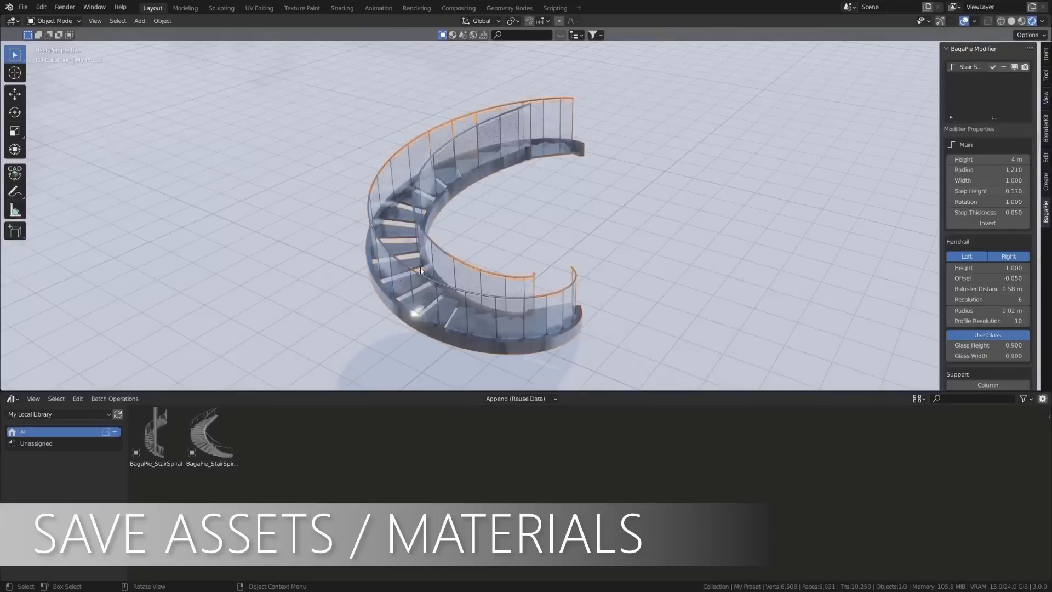
- Save the stair as the asset My Preset and its Metal material to My Local Library
{"action": "key", "text": "j"}
{"action": "left_click", "coordinate": [366, 270]}
{"action": "left_click", "coordinate": [372, 341]}
{"action": "key", "text": "j"}
{"action": "left_click", "coordinate": [356, 290]}
{"action": "left_click", "coordinate": [360, 426]}
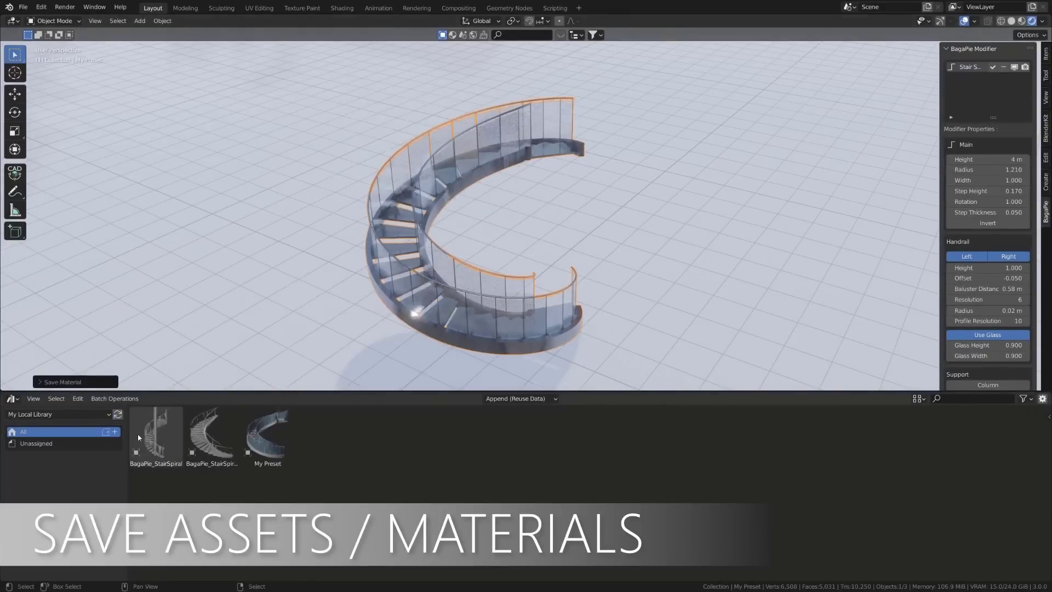